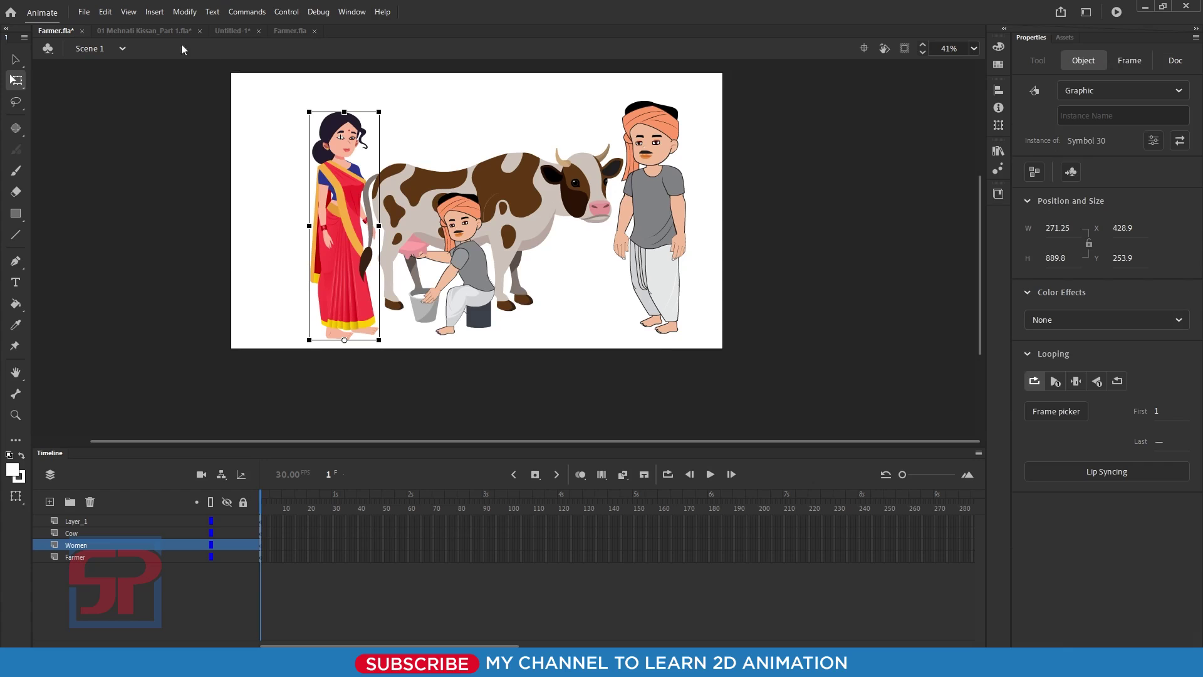
Copy the woman from Farmer.fla and paste her beside the farmer in the village scene.
{"action": "left_click", "coordinate": [155, 28]}
{"action": "left_click", "coordinate": [243, 32]}
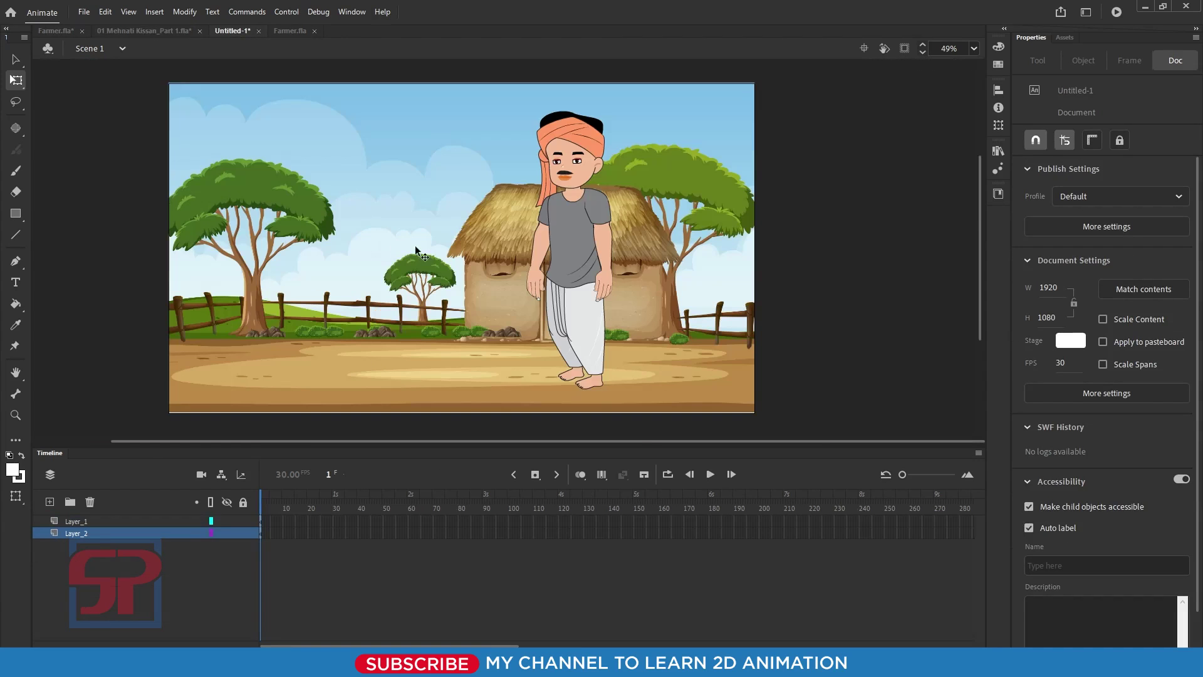
{"action": "left_click", "coordinate": [290, 31]}
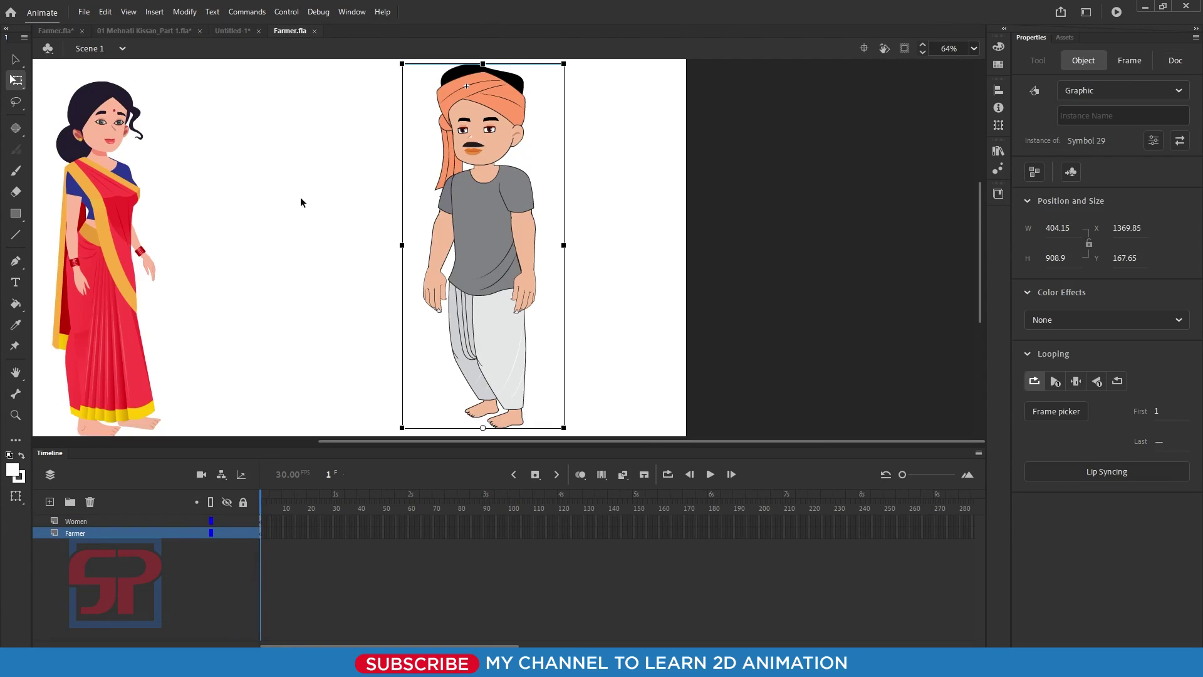
{"action": "left_click", "coordinate": [306, 221]}
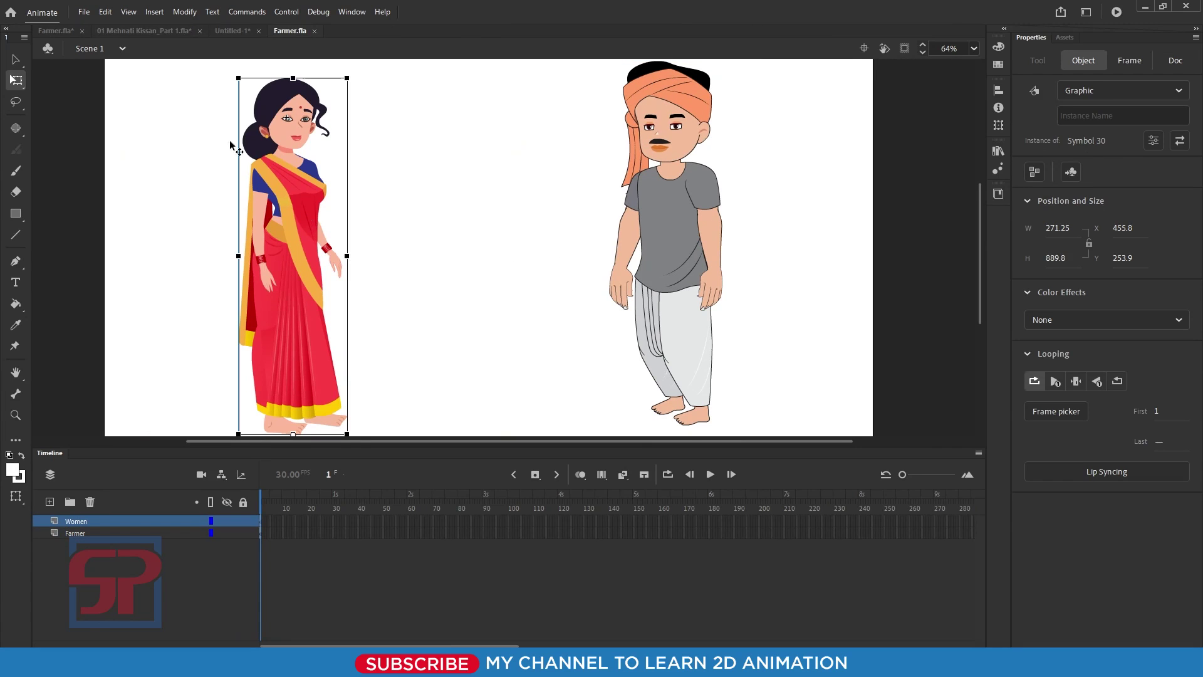
{"action": "left_click", "coordinate": [232, 32]}
{"action": "left_click", "coordinate": [351, 213]}
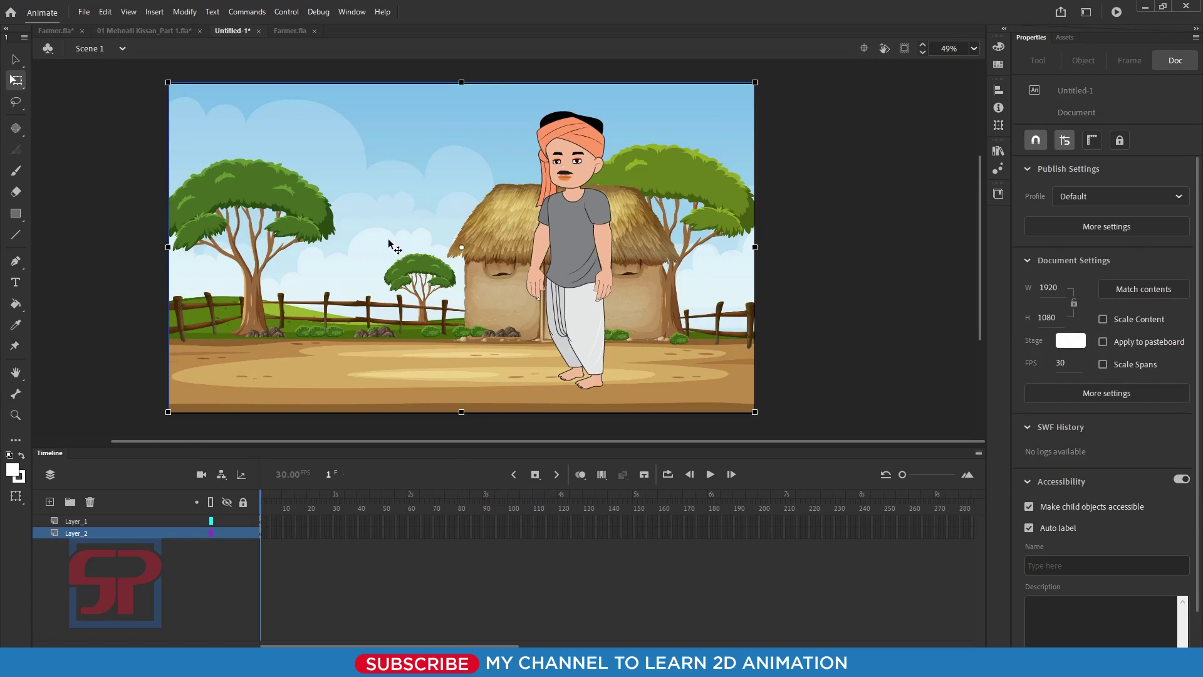
{"action": "key", "text": "ctrl+v"}
{"action": "left_click_drag", "start_coordinate": [508, 235], "coordinate": [421, 244]}
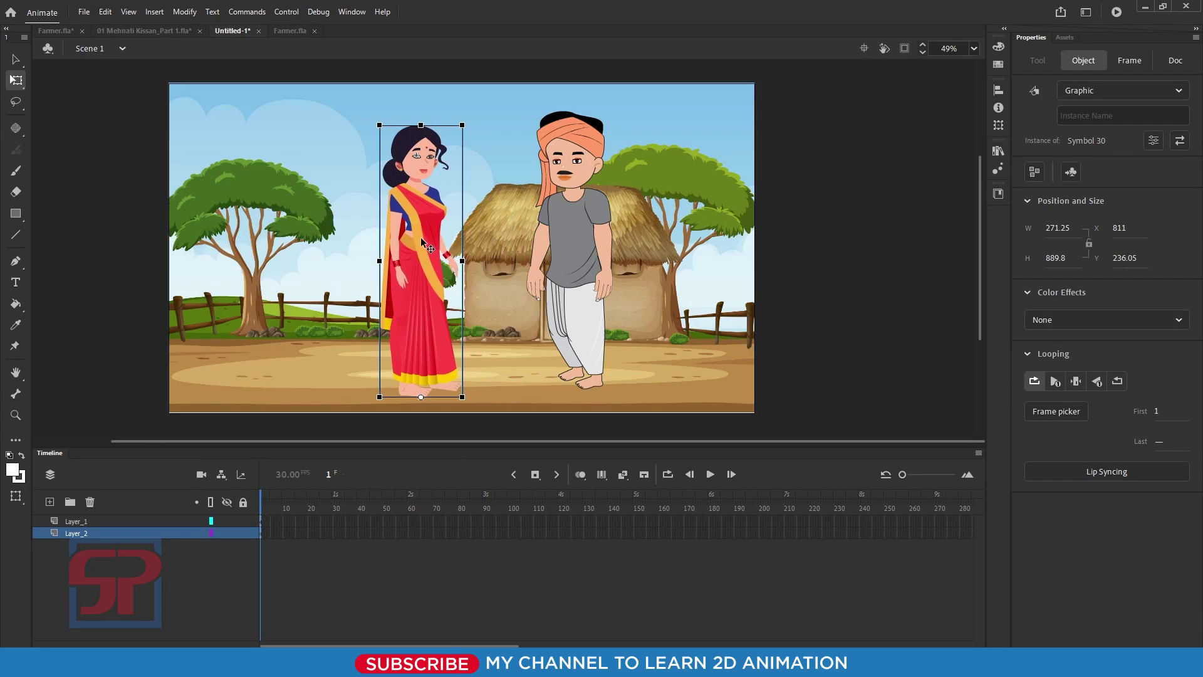
Move the woman onto her own new layer, placed to the farmer's left.
{"action": "key", "text": "ctrl+x"}
{"action": "left_click", "coordinate": [50, 502]}
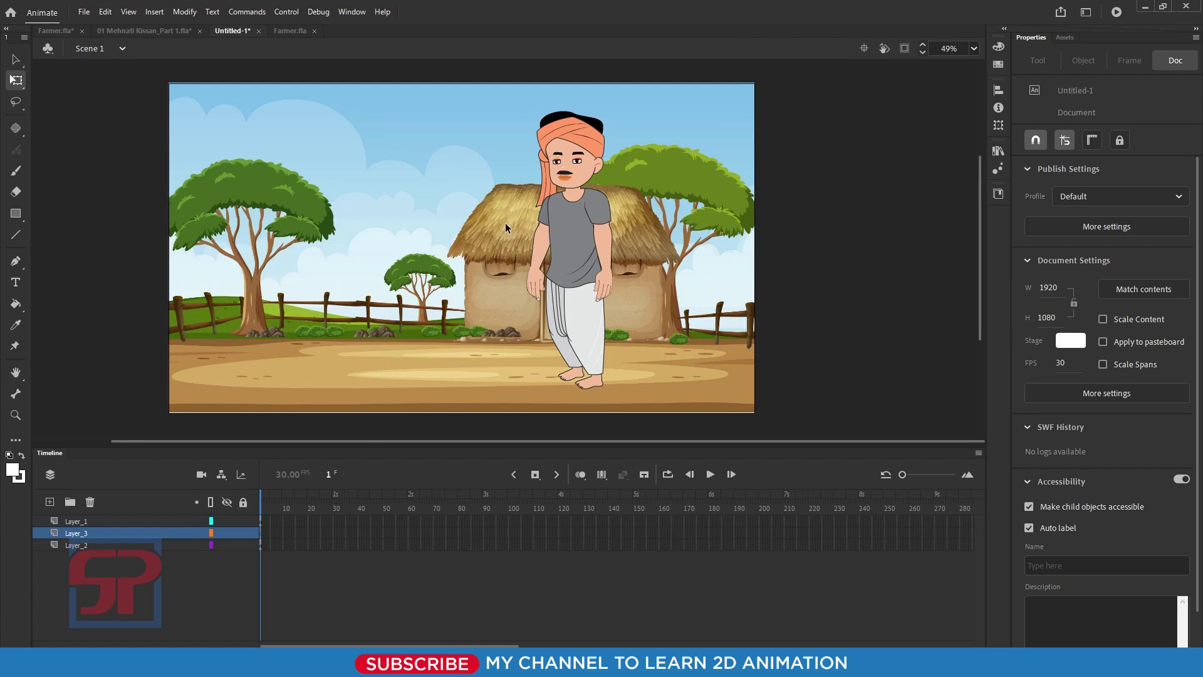
{"action": "key", "text": "ctrl+v"}
{"action": "left_click_drag", "start_coordinate": [505, 233], "coordinate": [329, 232]}
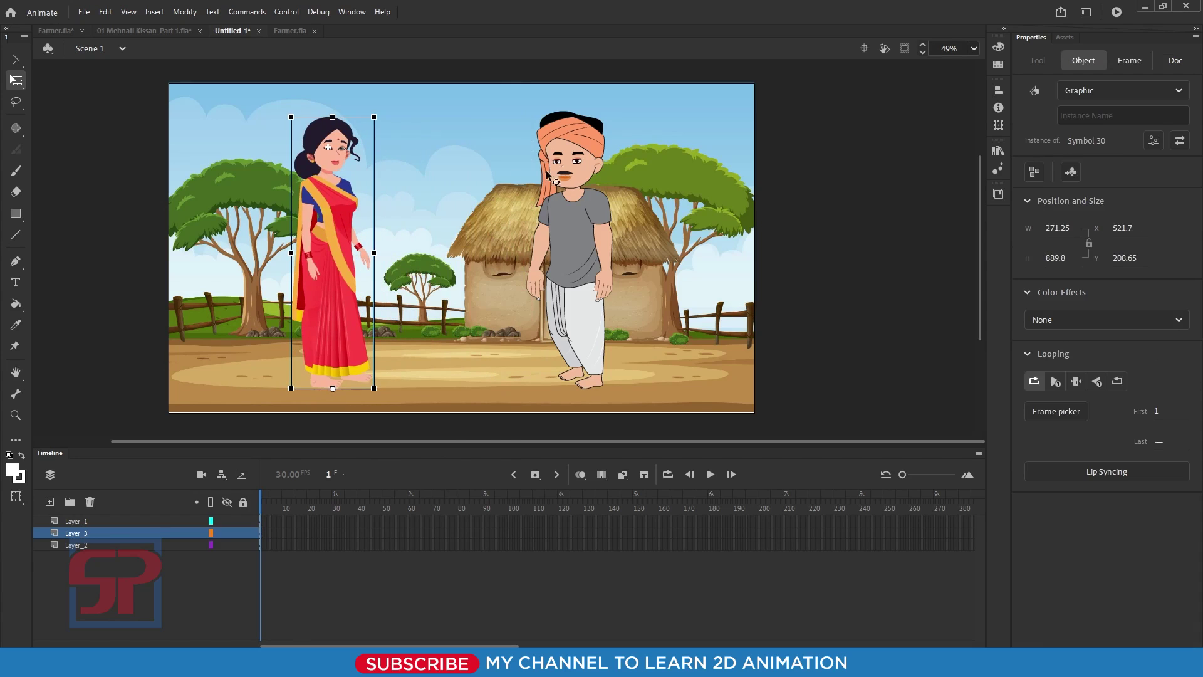
Scale the woman and farmer down together, then shift the woman further left.
{"action": "left_click", "coordinate": [568, 160], "text": "shift"}
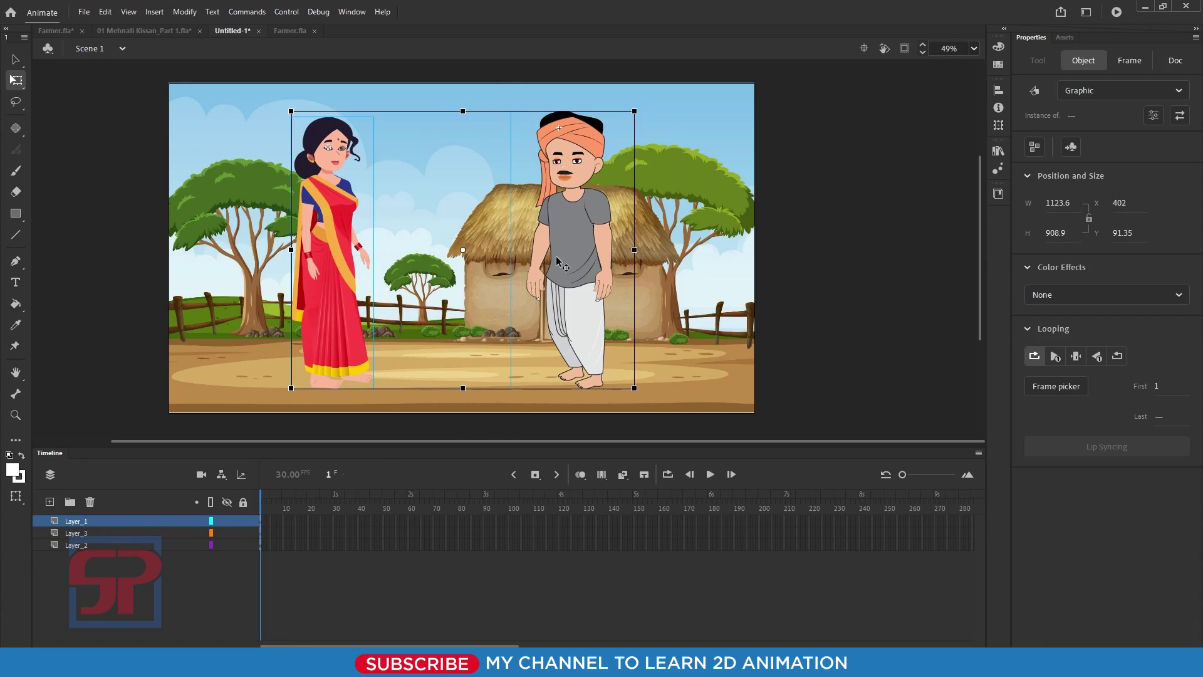
{"action": "left_click_drag", "start_coordinate": [562, 453], "coordinate": [564, 494]}
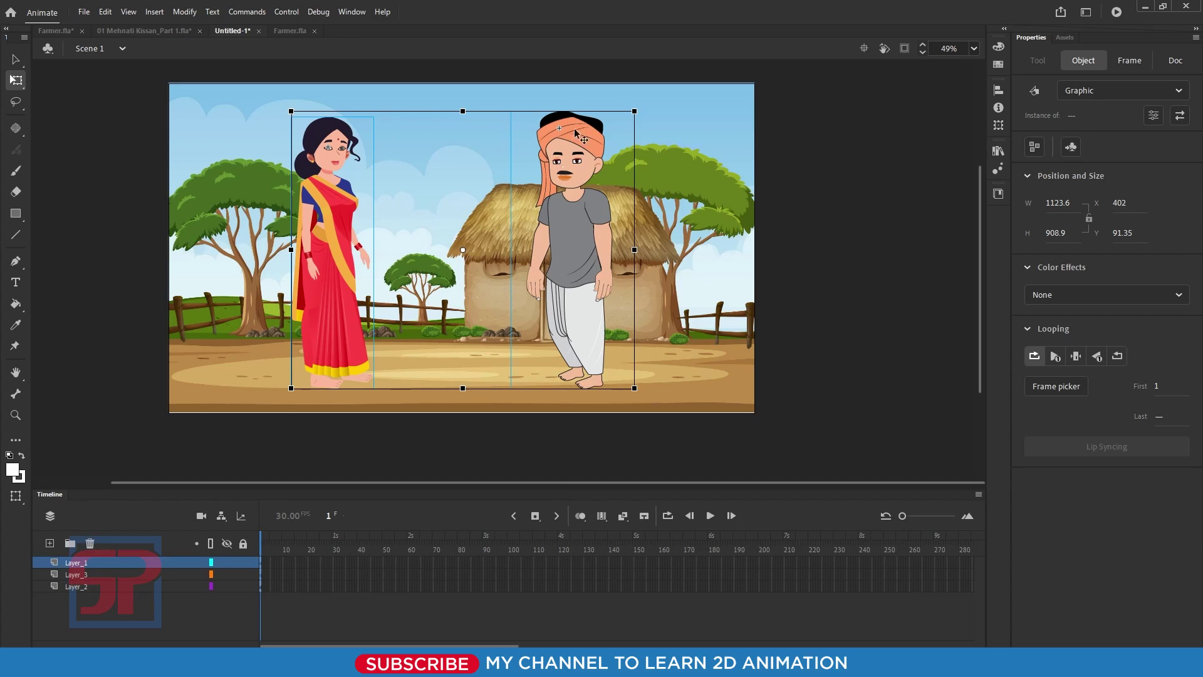
{"action": "left_click_drag", "start_coordinate": [631, 114], "coordinate": [515, 267]}
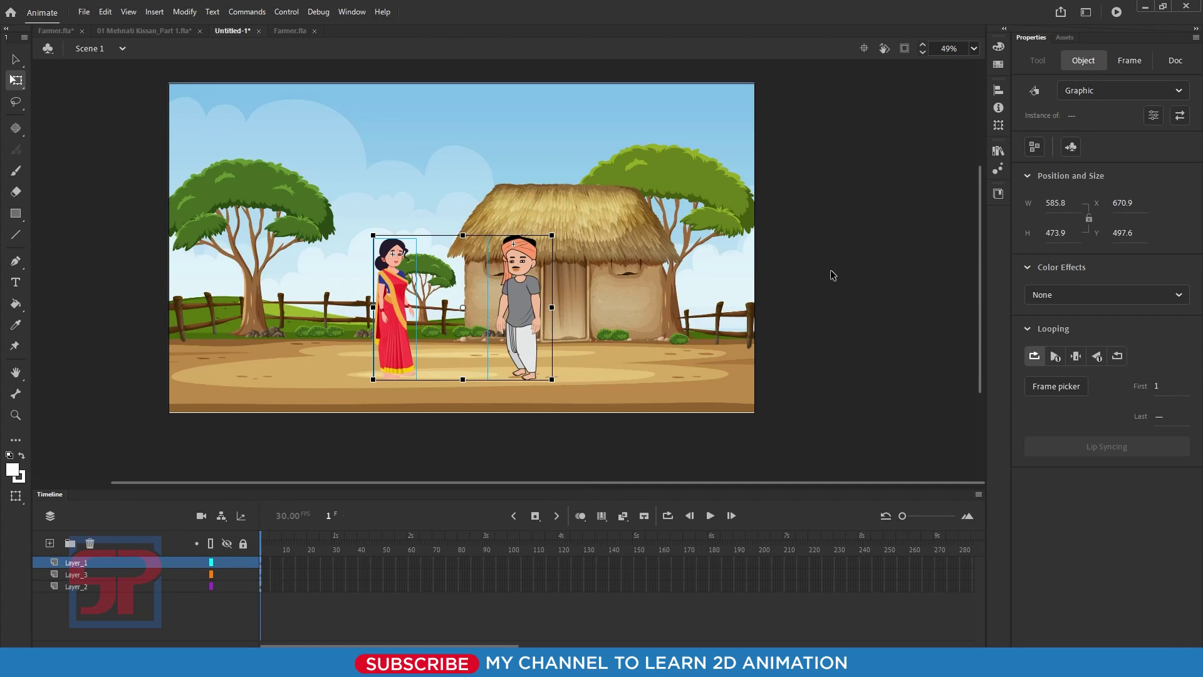
{"action": "left_click", "coordinate": [832, 273]}
{"action": "left_click", "coordinate": [388, 296]}
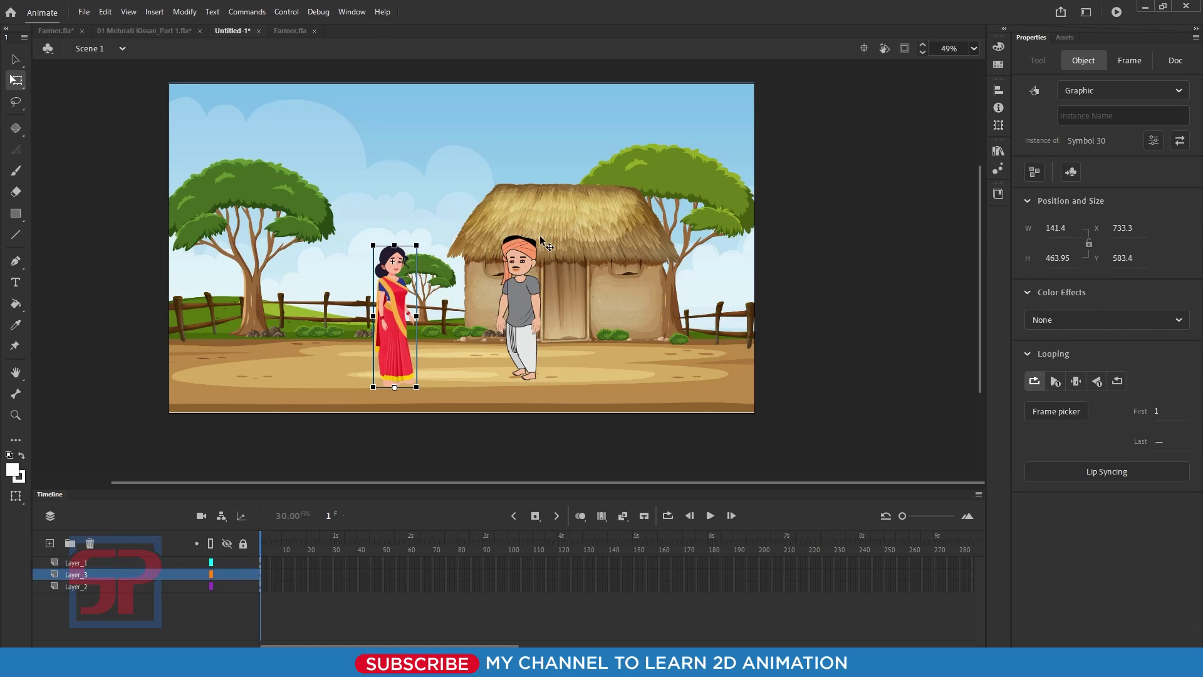
{"action": "left_click", "coordinate": [520, 253]}
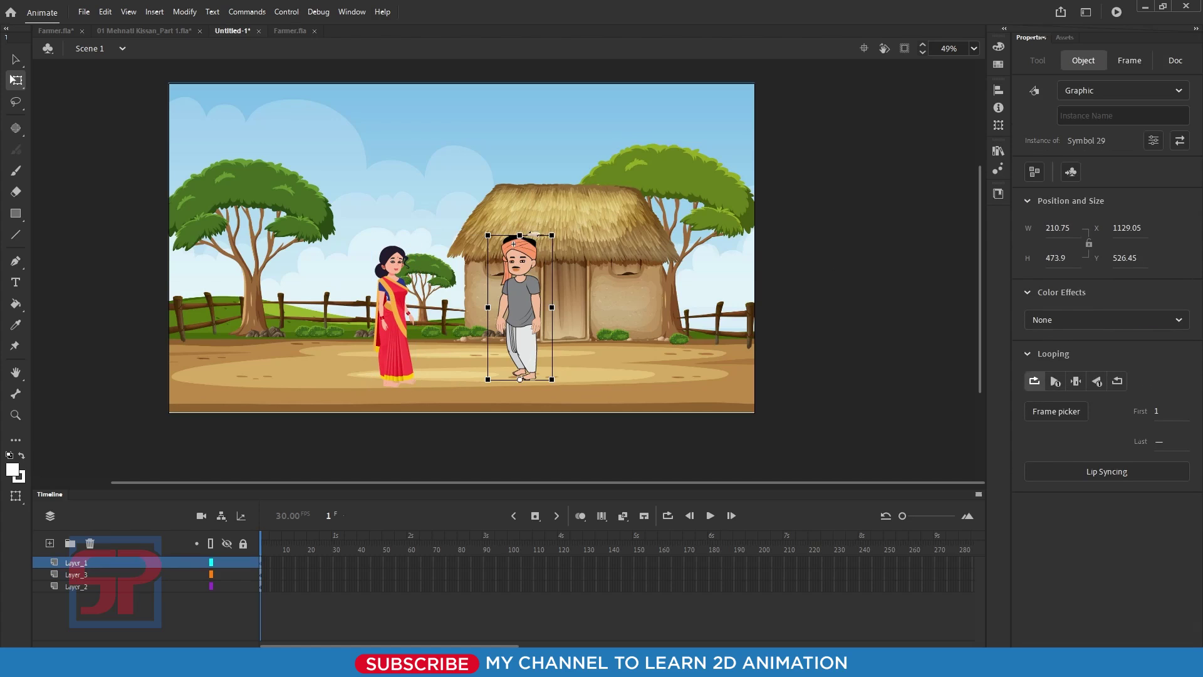
{"action": "left_click_drag", "start_coordinate": [401, 275], "coordinate": [380, 280]}
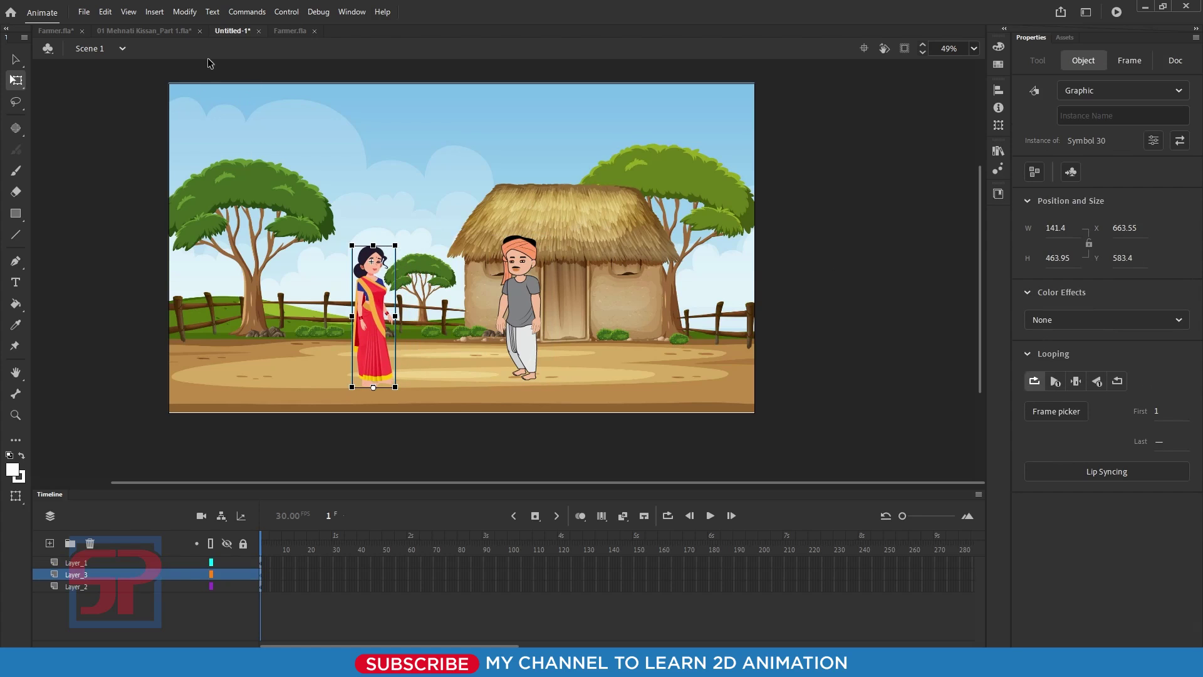
Copy the cow from Farmer.fla and paste it into the village scene.
{"action": "left_click", "coordinate": [55, 31]}
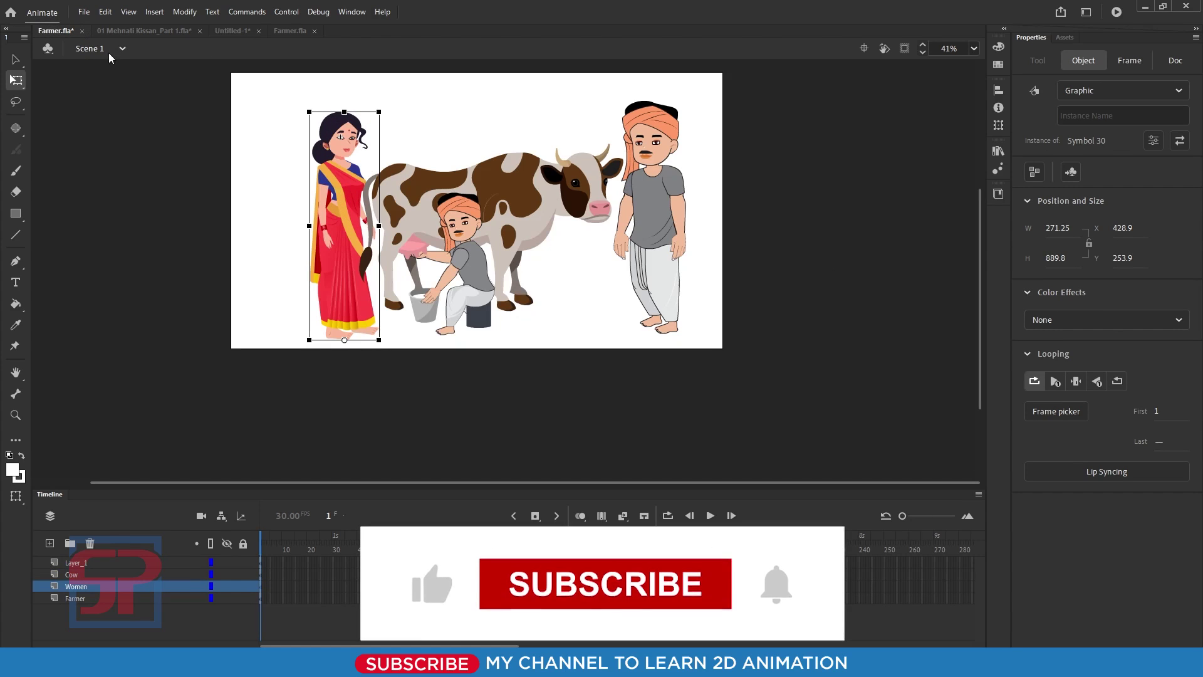
{"action": "left_click", "coordinate": [524, 125]}
{"action": "left_click_drag", "start_coordinate": [518, 182], "coordinate": [501, 130]}
{"action": "key", "text": "ctrl+z"}
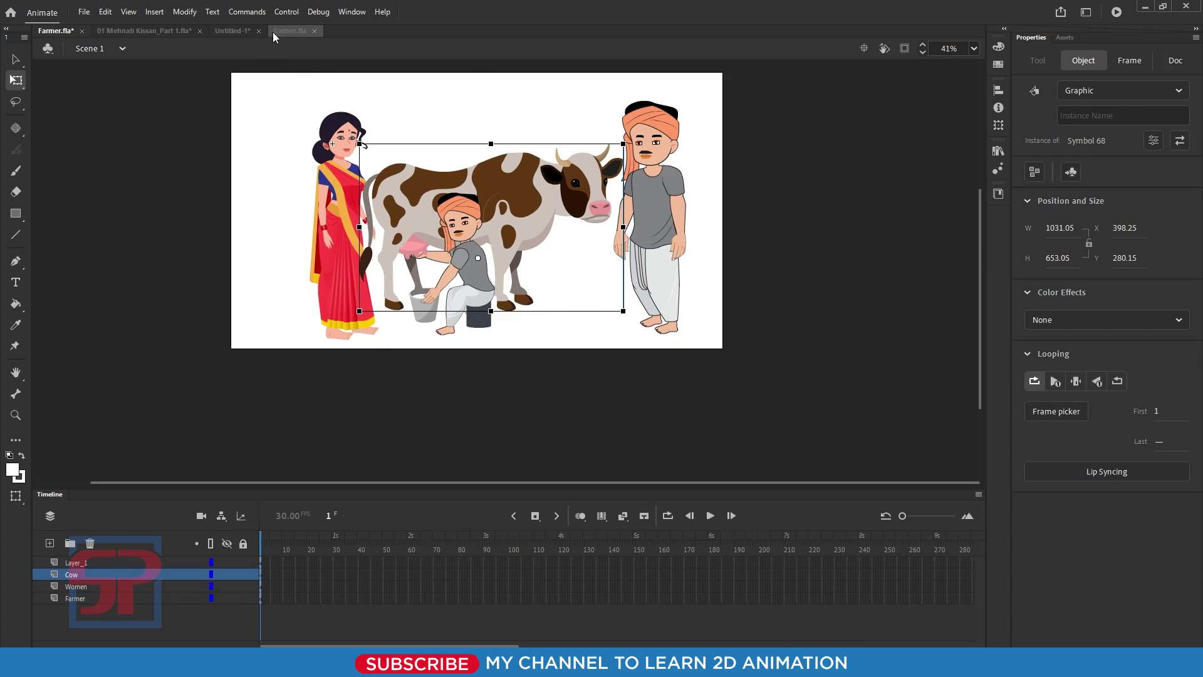
{"action": "left_click", "coordinate": [233, 31]}
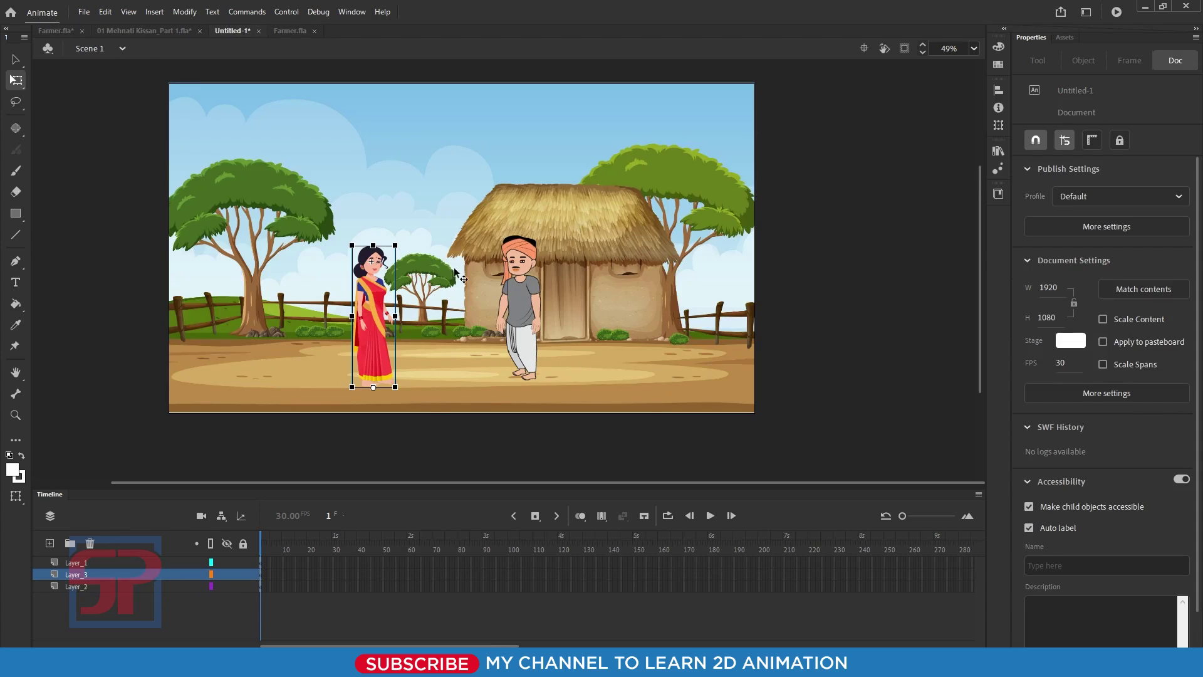
{"action": "key", "text": "ctrl+v"}
{"action": "left_click_drag", "start_coordinate": [655, 191], "coordinate": [683, 184]}
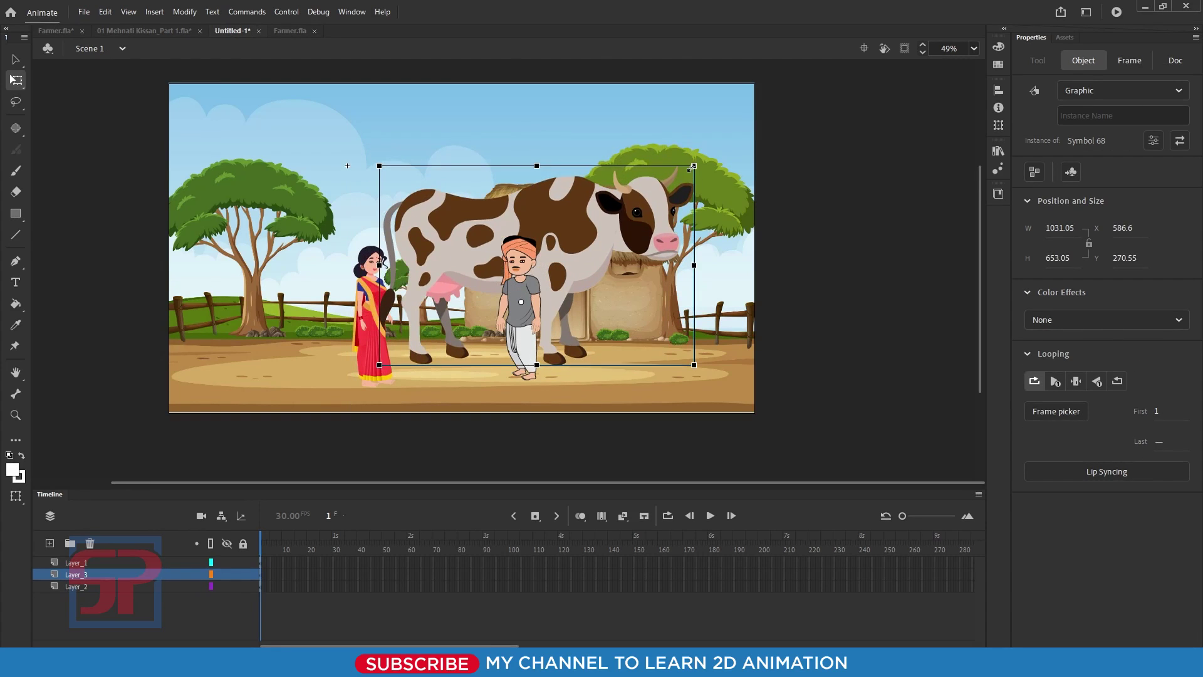
Paste the cow onto its own new layer, shrunk to about half size on the ground.
{"action": "key", "text": "Delete"}
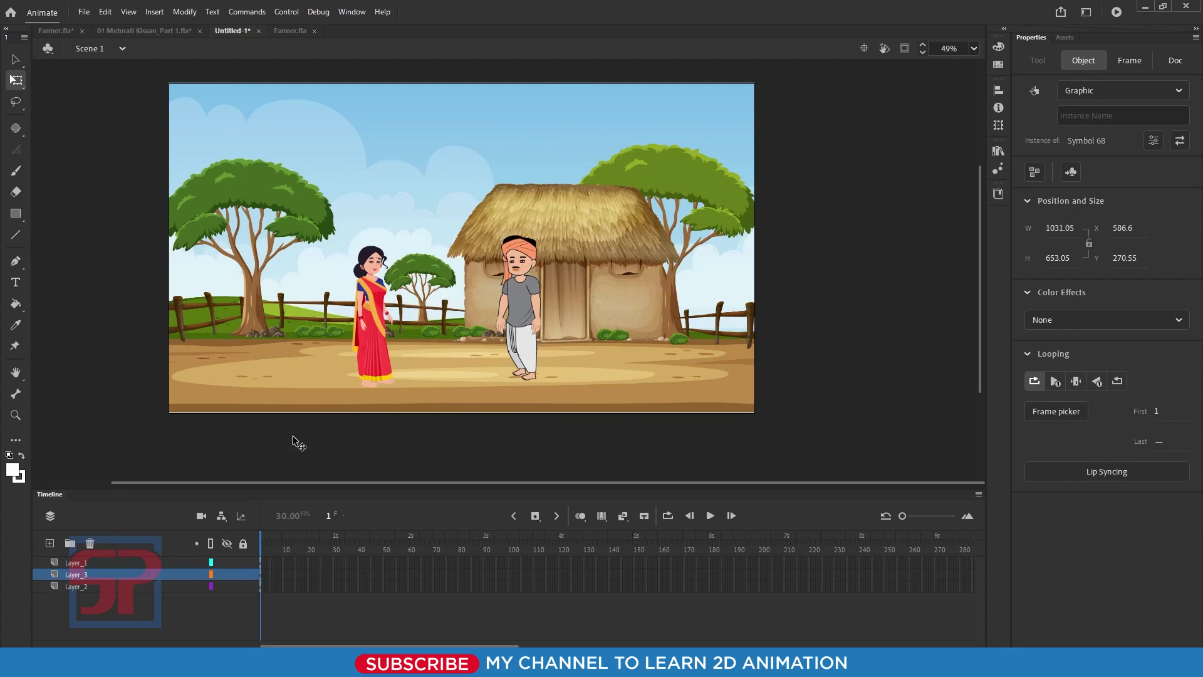
{"action": "left_click", "coordinate": [49, 543]}
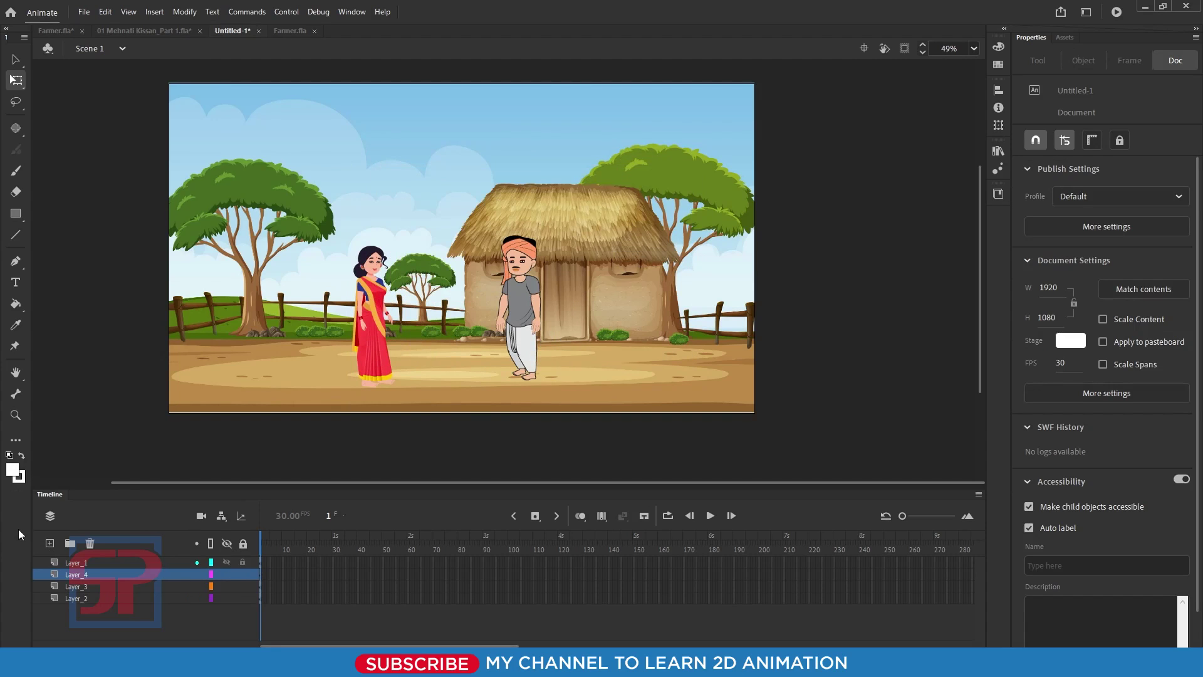
{"action": "key", "text": "ctrl+shift+v"}
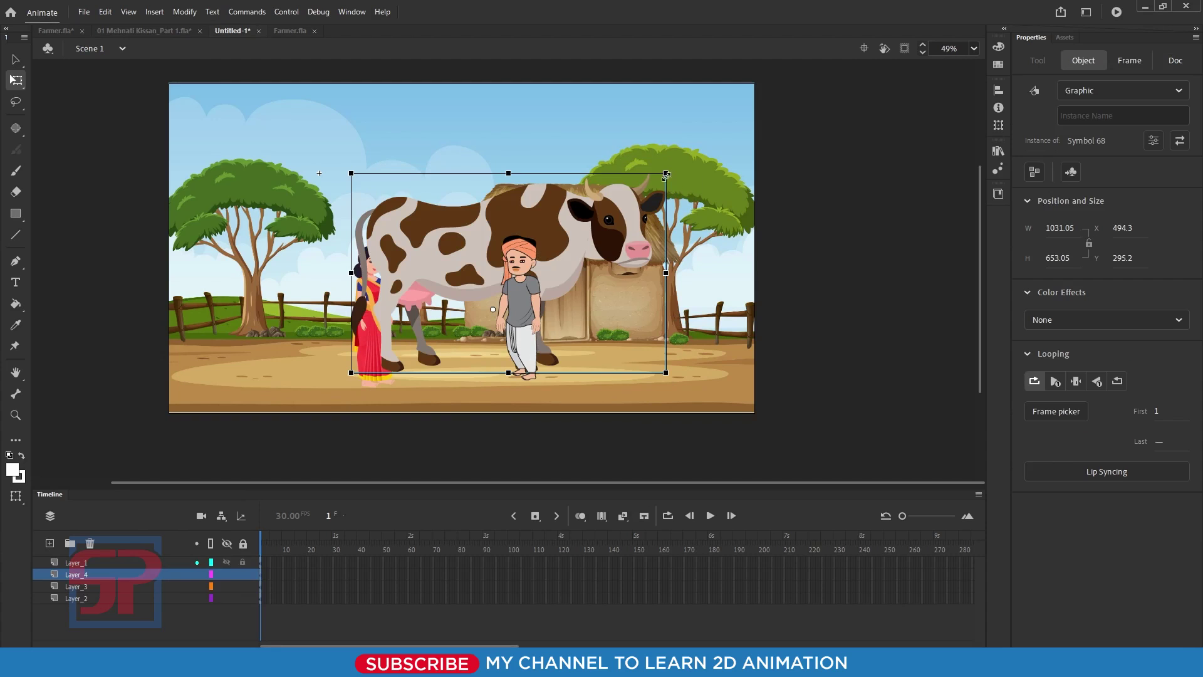
{"action": "left_click_drag", "start_coordinate": [664, 172], "coordinate": [581, 229]}
{"action": "left_click_drag", "start_coordinate": [475, 267], "coordinate": [456, 286]}
Move the woman left and tuck the cow behind her, with the woman's layer above the cow's.
{"action": "left_click", "coordinate": [369, 317]}
{"action": "left_click_drag", "start_coordinate": [368, 316], "coordinate": [285, 316]}
{"action": "left_click_drag", "start_coordinate": [452, 316], "coordinate": [270, 313]}
{"action": "left_click_drag", "start_coordinate": [65, 593], "coordinate": [65, 575]}
{"action": "mouse_move", "coordinate": [387, 315]}
{"action": "left_mouse_down"}
{"action": "mouse_move", "coordinate": [346, 315]}
{"action": "mouse_move", "coordinate": [376, 299]}
{"action": "left_mouse_up"}
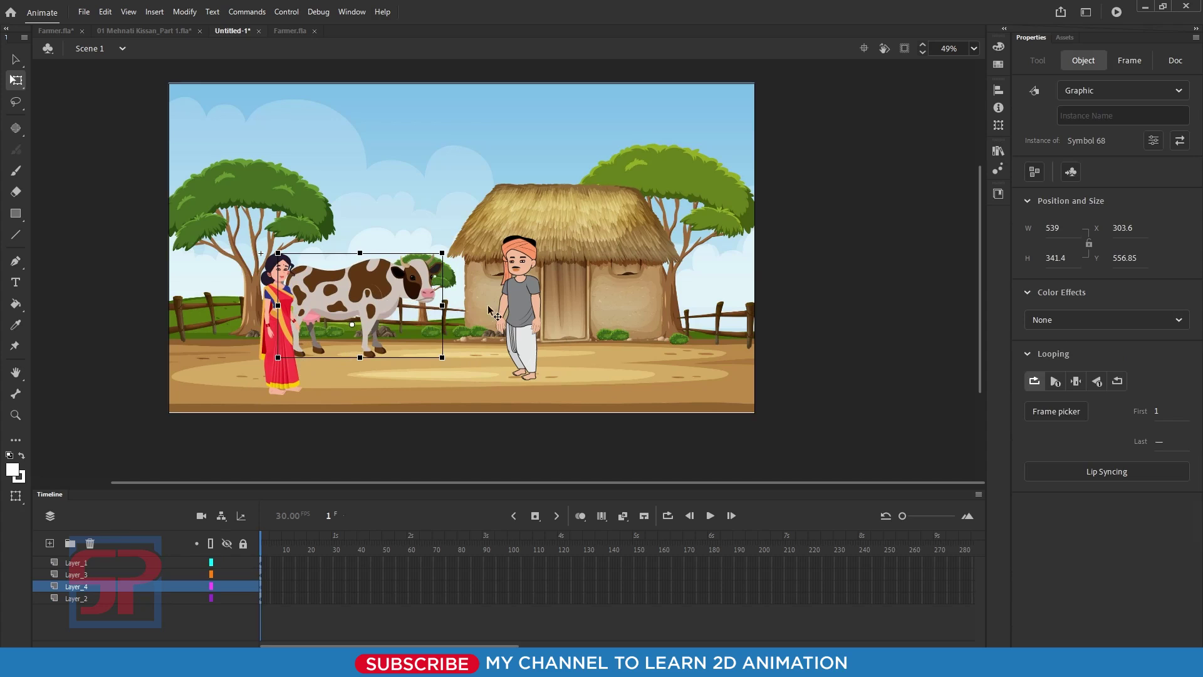
Move the farmer left so he stands just right of the cow.
{"action": "left_click", "coordinate": [511, 294]}
{"action": "left_click_drag", "start_coordinate": [528, 302], "coordinate": [471, 308]}
{"action": "left_click", "coordinate": [144, 30]}
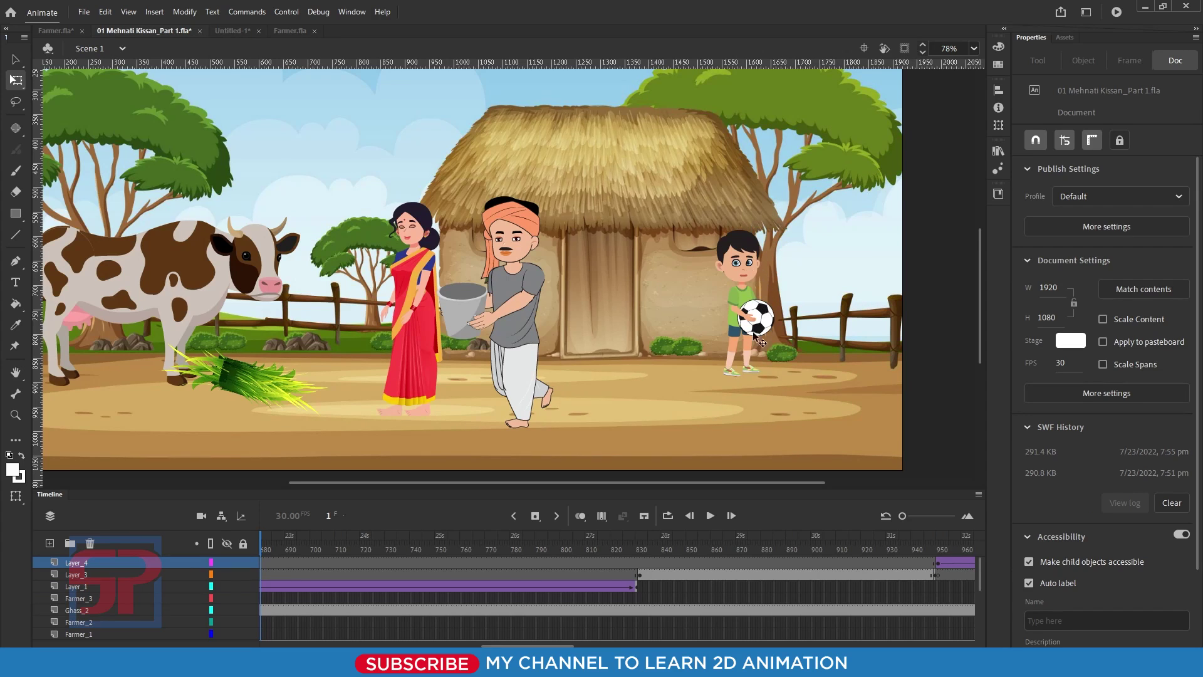
Copy the football-holding boy from 01 Mehnati Kissan_Part 1 onto a new layer, right of the farmer.
{"action": "left_click", "coordinate": [747, 281]}
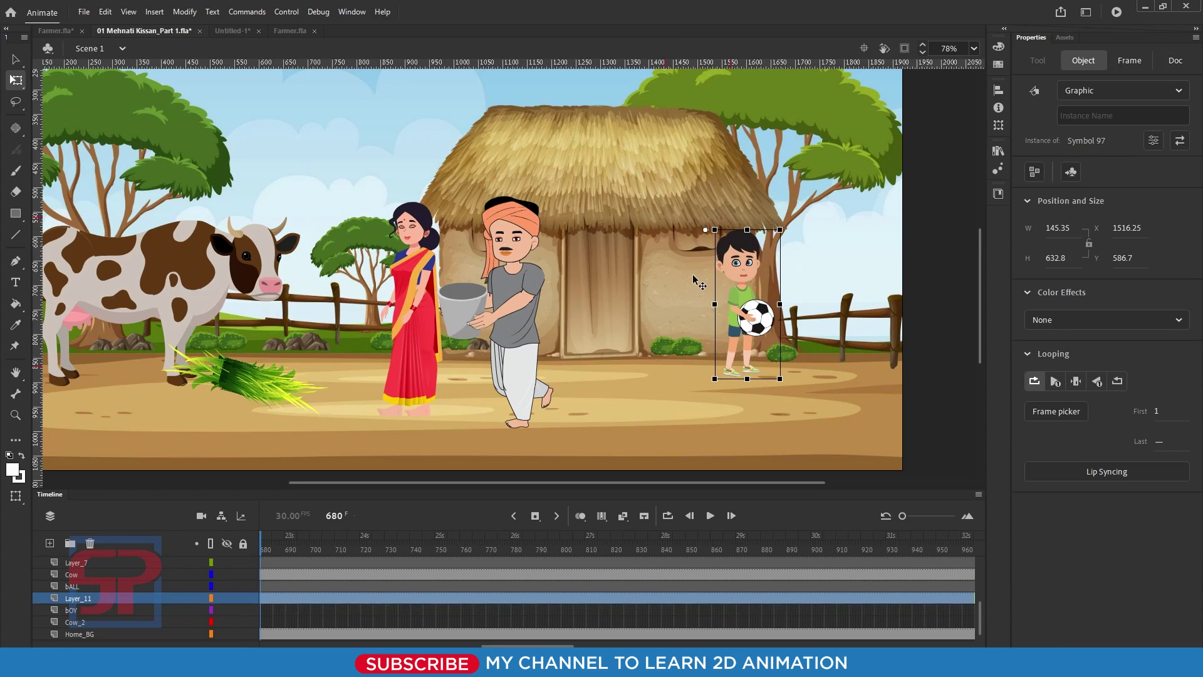
{"action": "left_click", "coordinate": [239, 31]}
{"action": "left_click", "coordinate": [49, 543]}
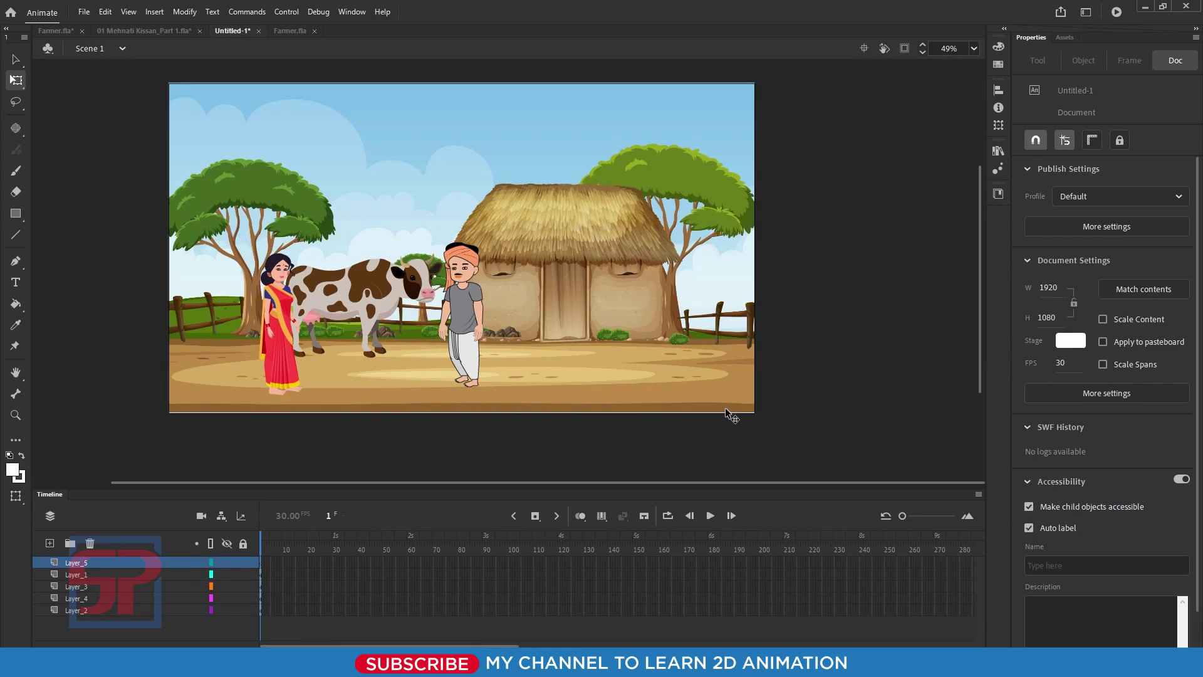
{"action": "key", "text": "ctrl+v"}
{"action": "left_click_drag", "start_coordinate": [505, 262], "coordinate": [584, 303]}
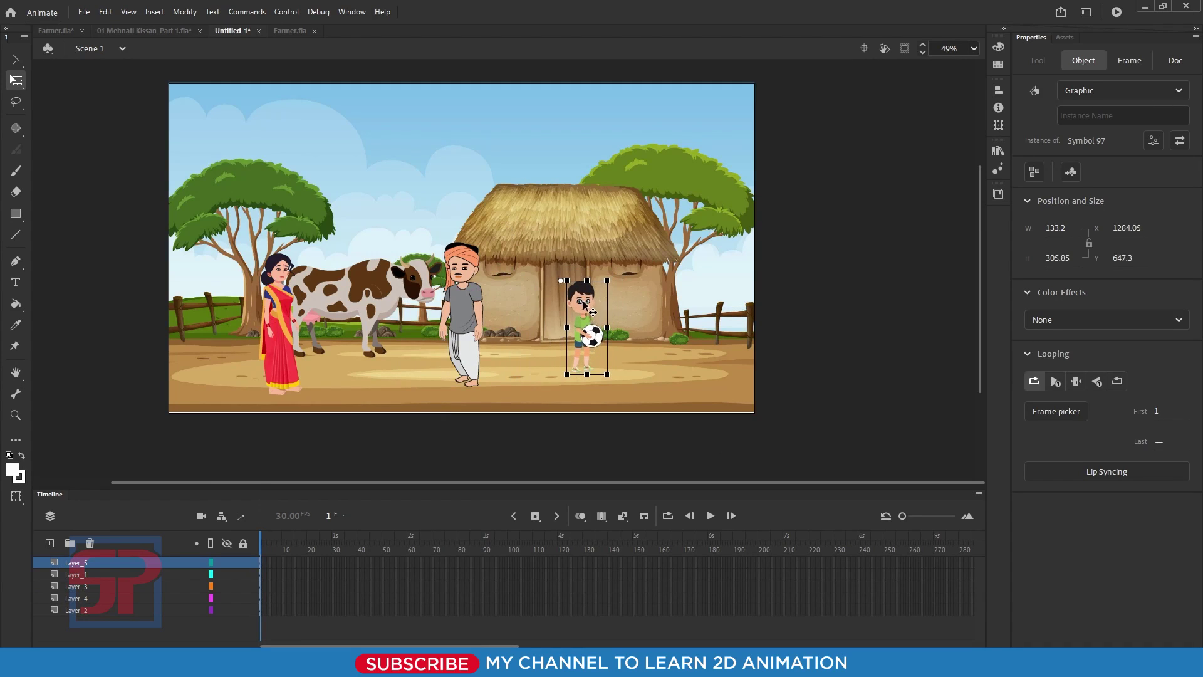
{"action": "scroll", "coordinate": [523, 316], "scroll_direction": "up", "scroll_amount": 2}
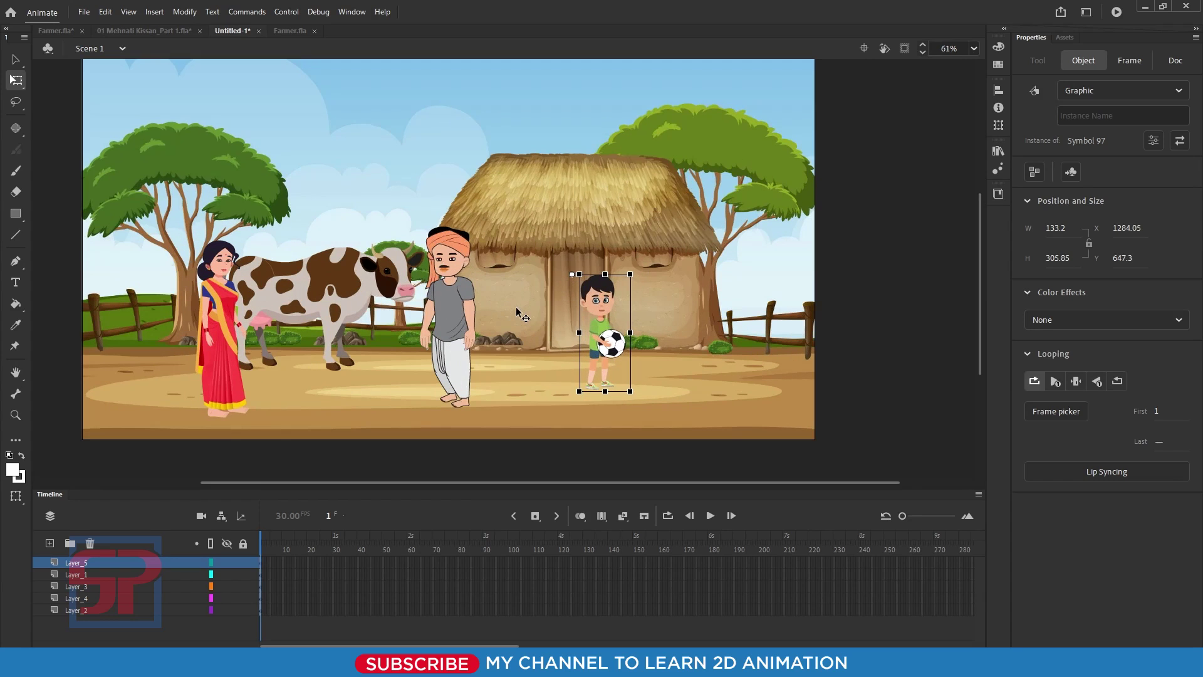
{"action": "left_click_drag", "start_coordinate": [472, 300], "coordinate": [518, 317]}
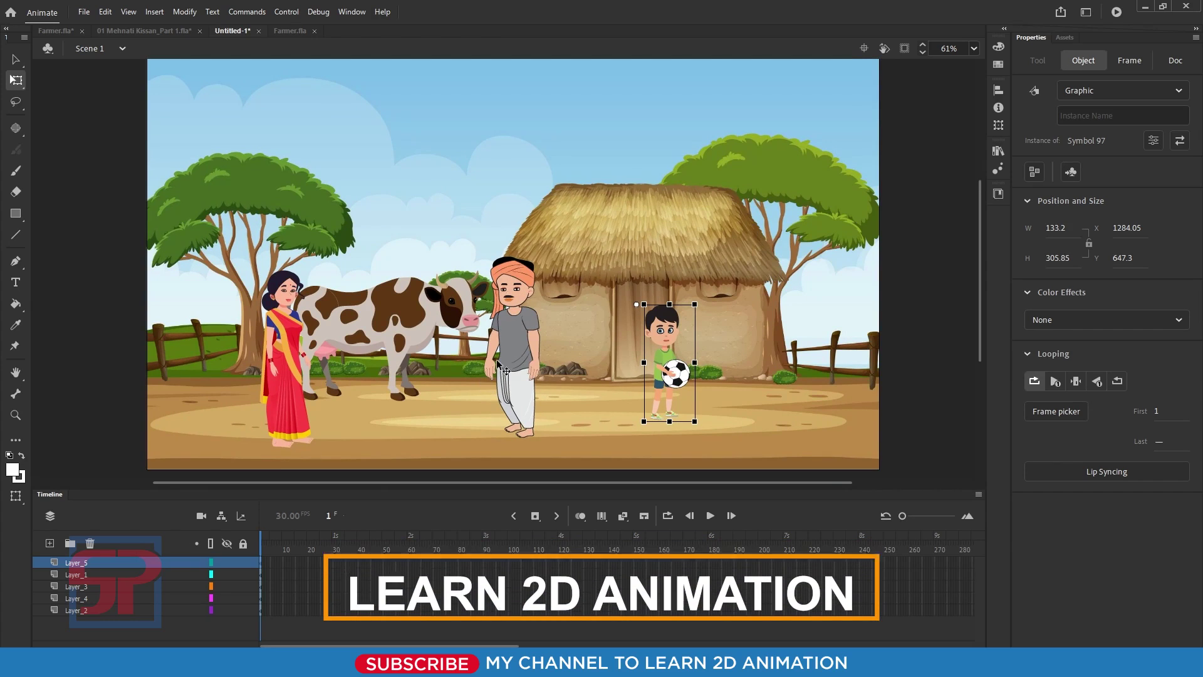
{"action": "left_click", "coordinate": [515, 325]}
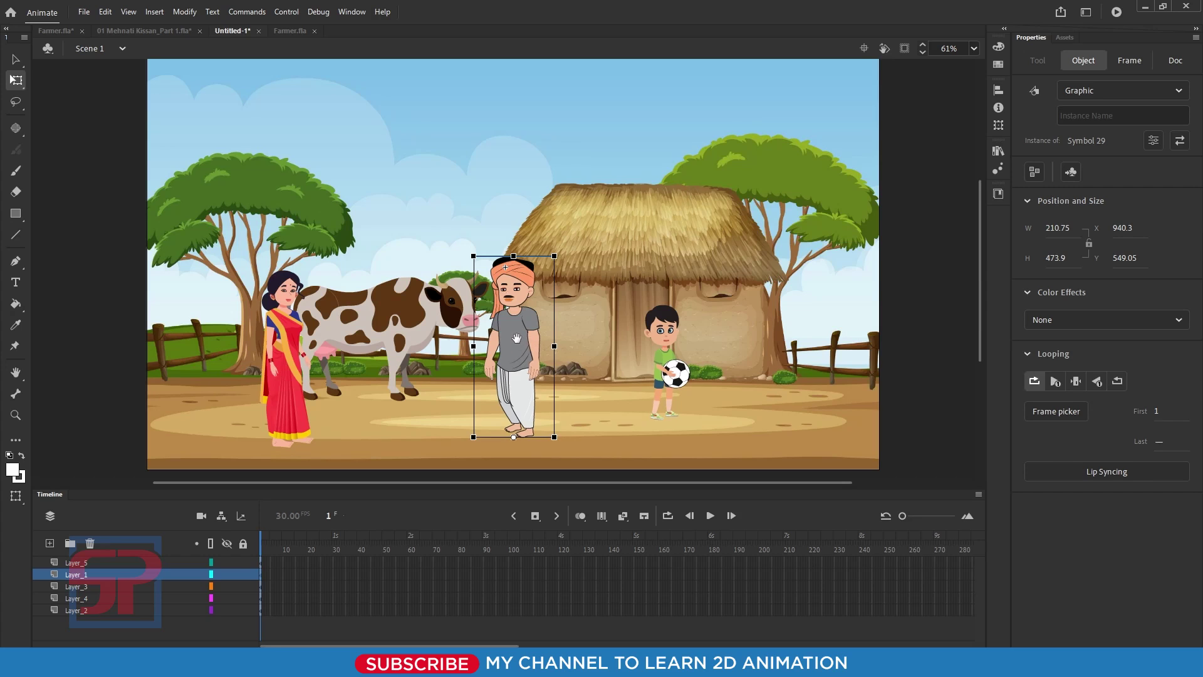
Open the farmer symbol for editing and delete its extra frames, keeping only frame 1.
{"action": "left_click_drag", "start_coordinate": [519, 342], "coordinate": [516, 316]}
{"action": "double_click", "coordinate": [517, 310]}
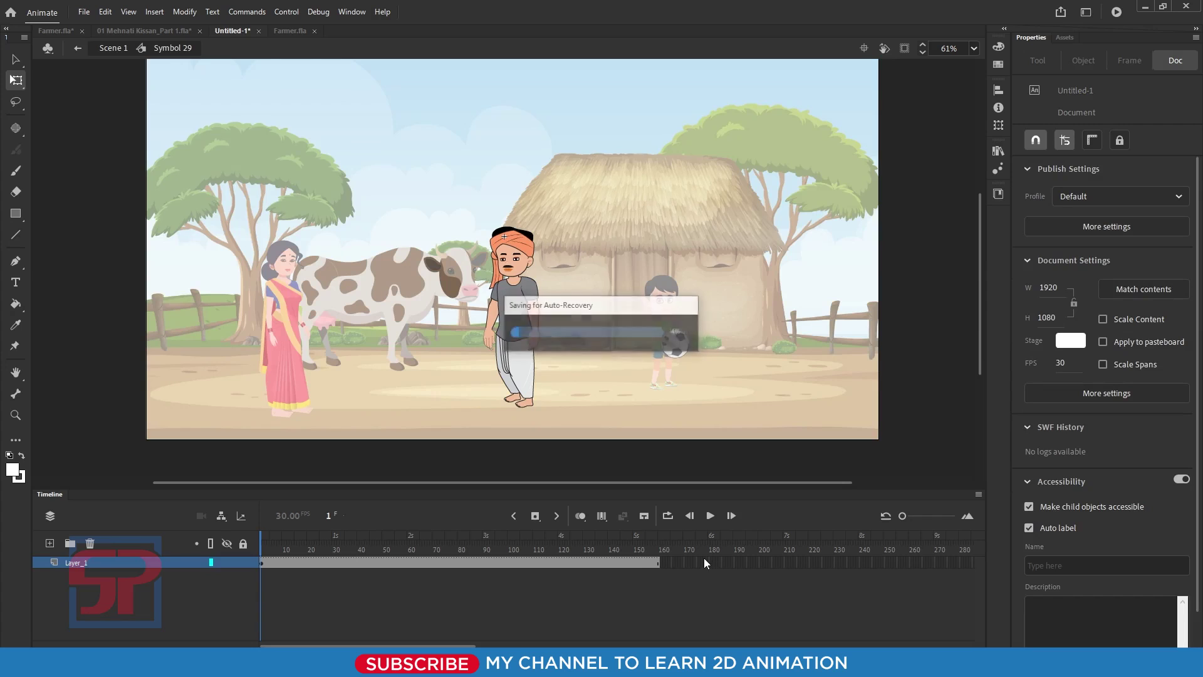
{"action": "left_click_drag", "start_coordinate": [718, 561], "coordinate": [268, 562]}
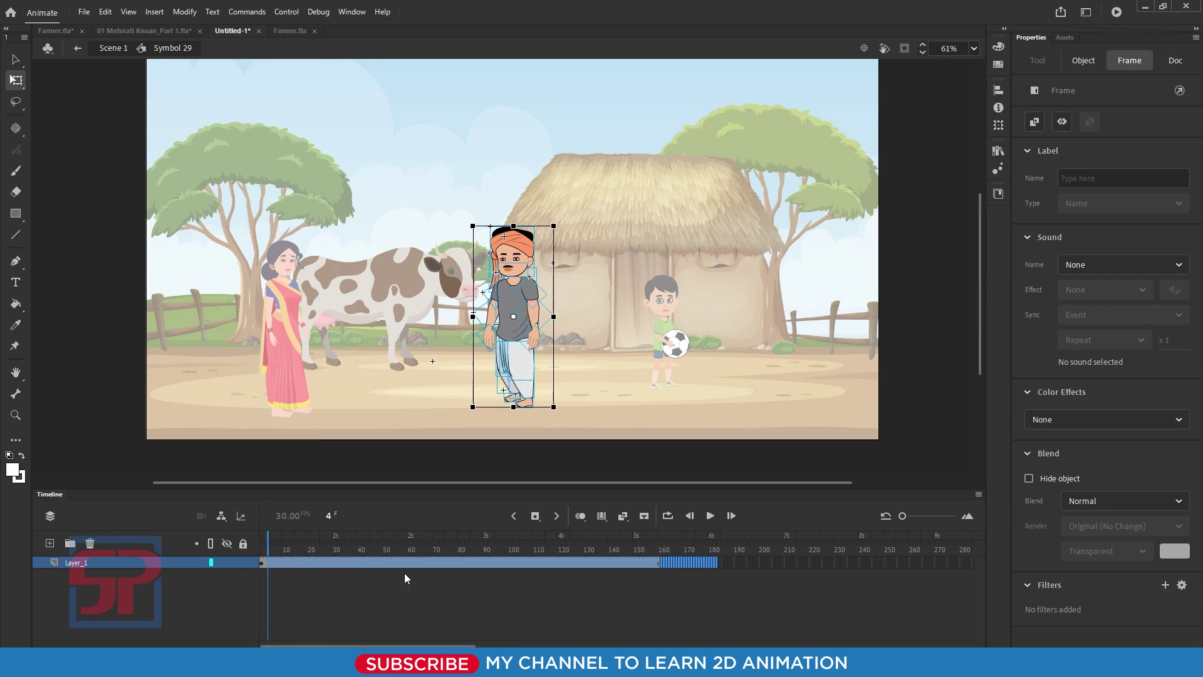
{"action": "key", "text": "shift+F5"}
{"action": "left_click_drag", "start_coordinate": [904, 517], "coordinate": [936, 518]}
{"action": "left_click", "coordinate": [387, 583]}
{"action": "left_click", "coordinate": [289, 562], "text": "shift"}
{"action": "key", "text": "shift+F5"}
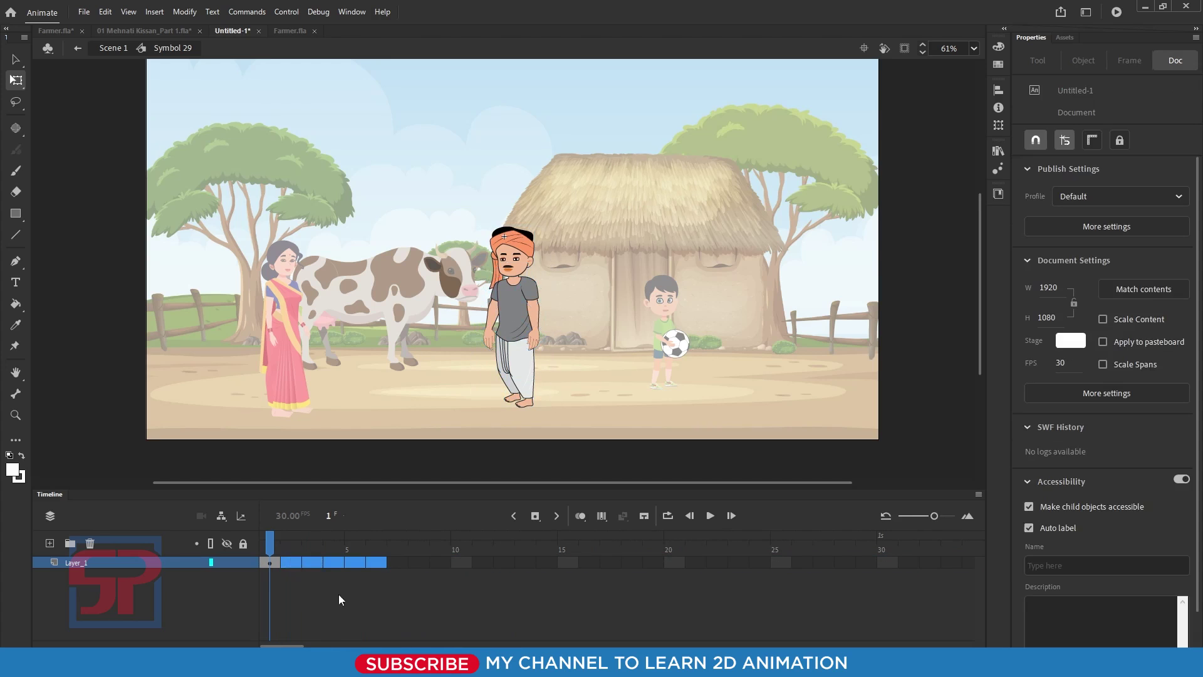
{"action": "left_click", "coordinate": [431, 588]}
{"action": "scroll", "coordinate": [537, 386], "scroll_direction": "up", "scroll_amount": 3}
{"action": "left_click_drag", "start_coordinate": [512, 267], "coordinate": [477, 272]}
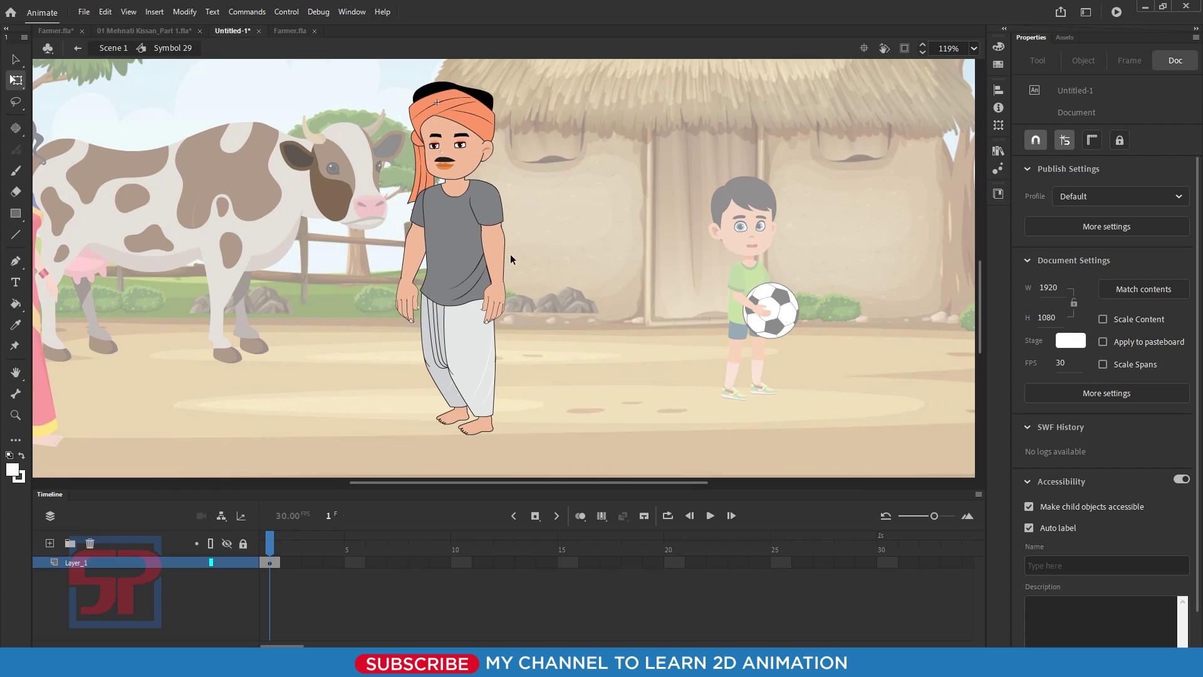
Zoom the timeline out to show about 110 frames, then drag the farmer left.
{"action": "left_click_drag", "start_coordinate": [936, 515], "coordinate": [922, 517]}
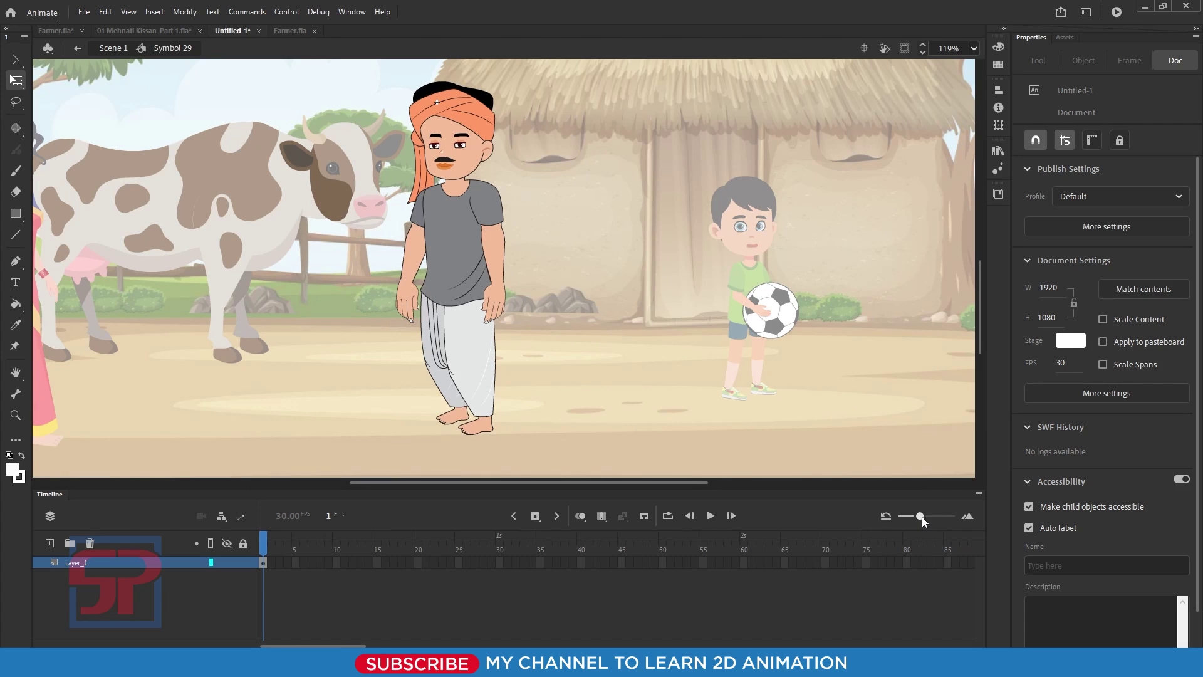
{"action": "left_click_drag", "start_coordinate": [923, 516], "coordinate": [919, 516]}
{"action": "left_click_drag", "start_coordinate": [362, 85], "coordinate": [604, 451]}
{"action": "left_click_drag", "start_coordinate": [469, 243], "coordinate": [389, 239]}
Undo the move, Distribute to Layers the farmer's parts, and select frame 40 on every layer.
{"action": "key", "text": "ctrl+z"}
{"action": "right_click", "coordinate": [471, 231]}
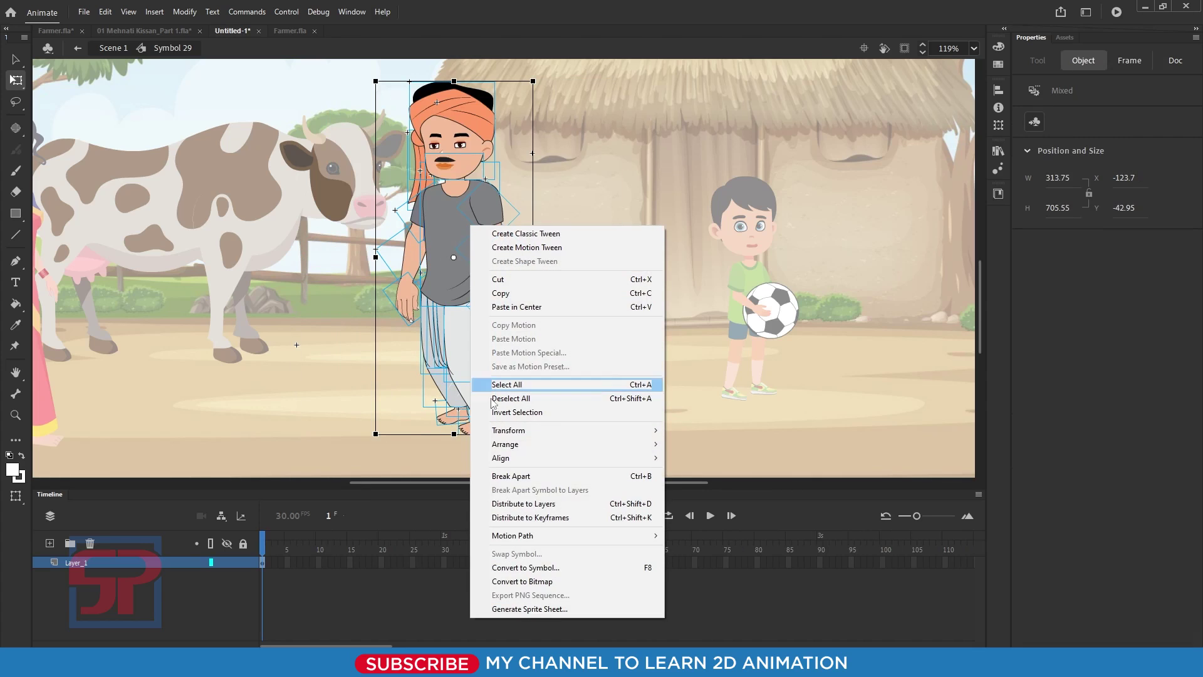
{"action": "left_click", "coordinate": [535, 505]}
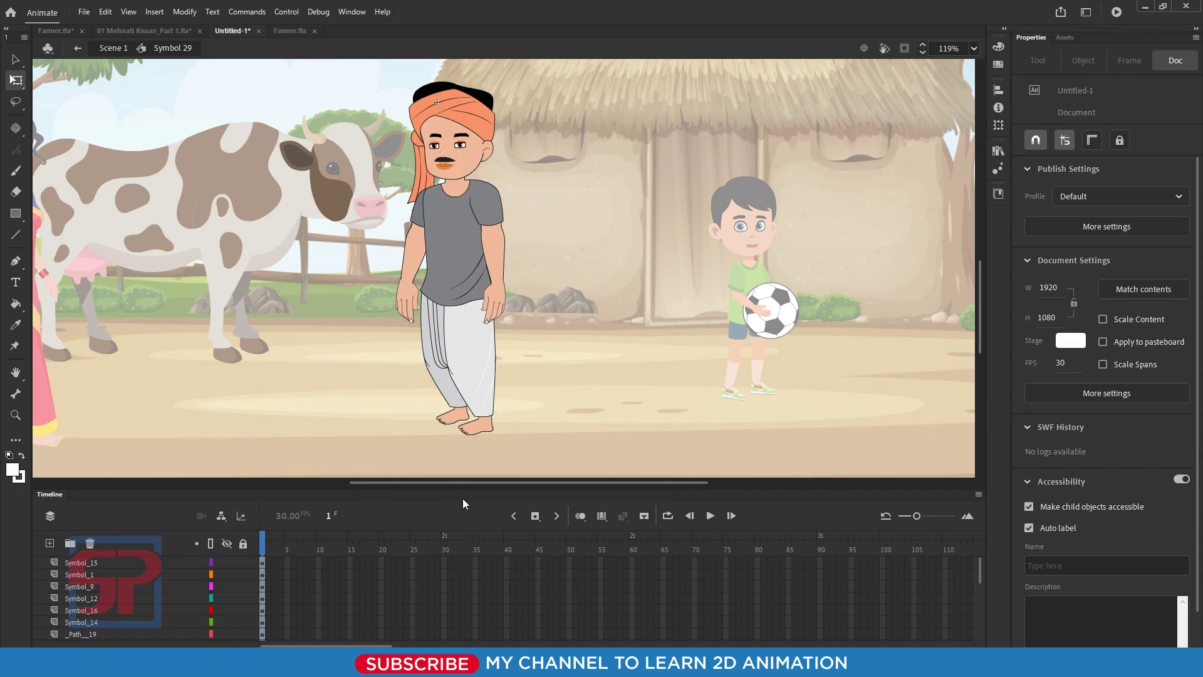
{"action": "left_click_drag", "start_coordinate": [465, 488], "coordinate": [466, 452]}
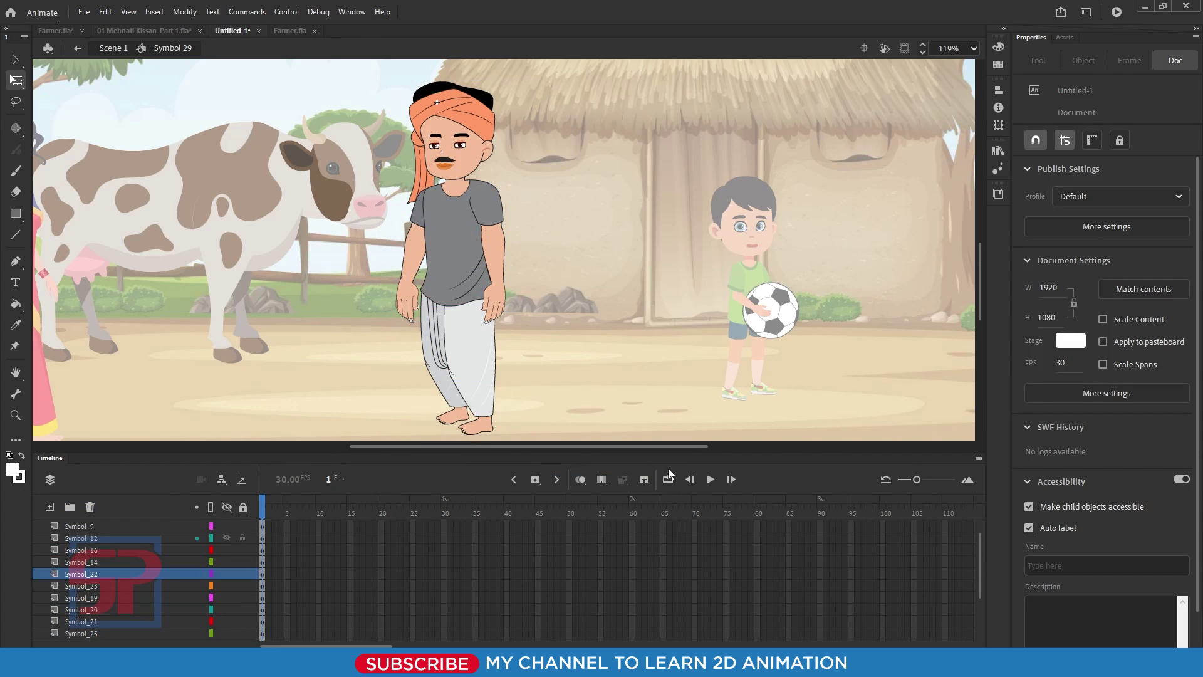
{"action": "left_click_drag", "start_coordinate": [673, 452], "coordinate": [688, 309]}
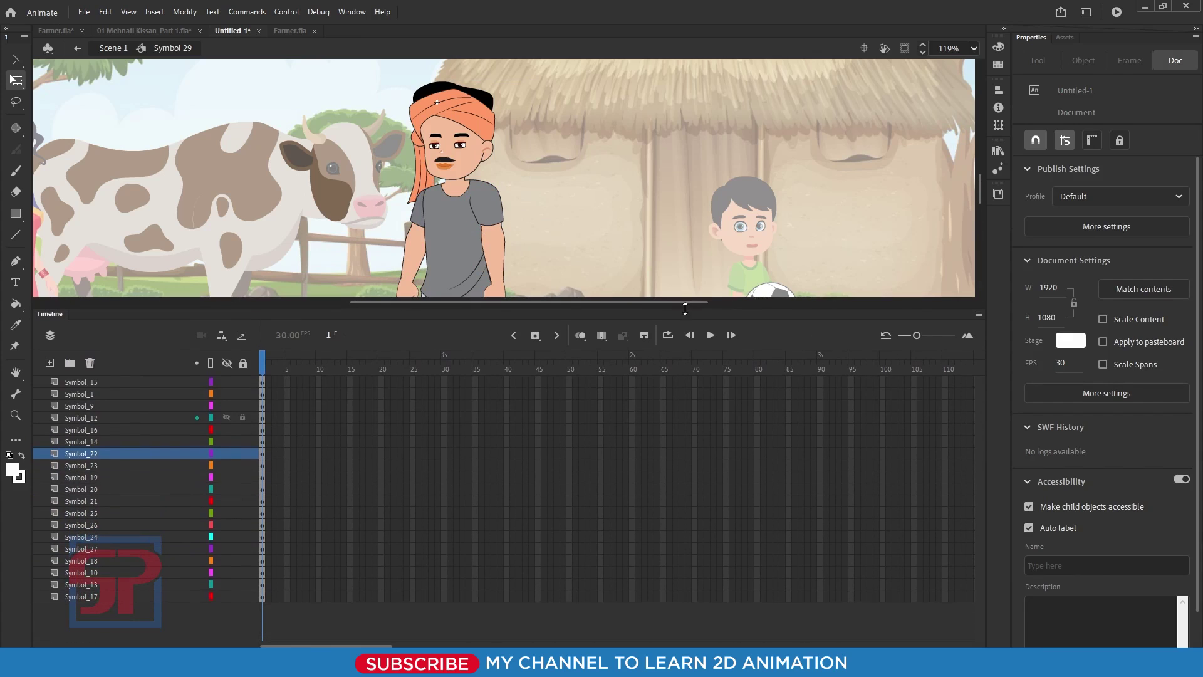
{"action": "left_click_drag", "start_coordinate": [507, 386], "coordinate": [513, 600]}
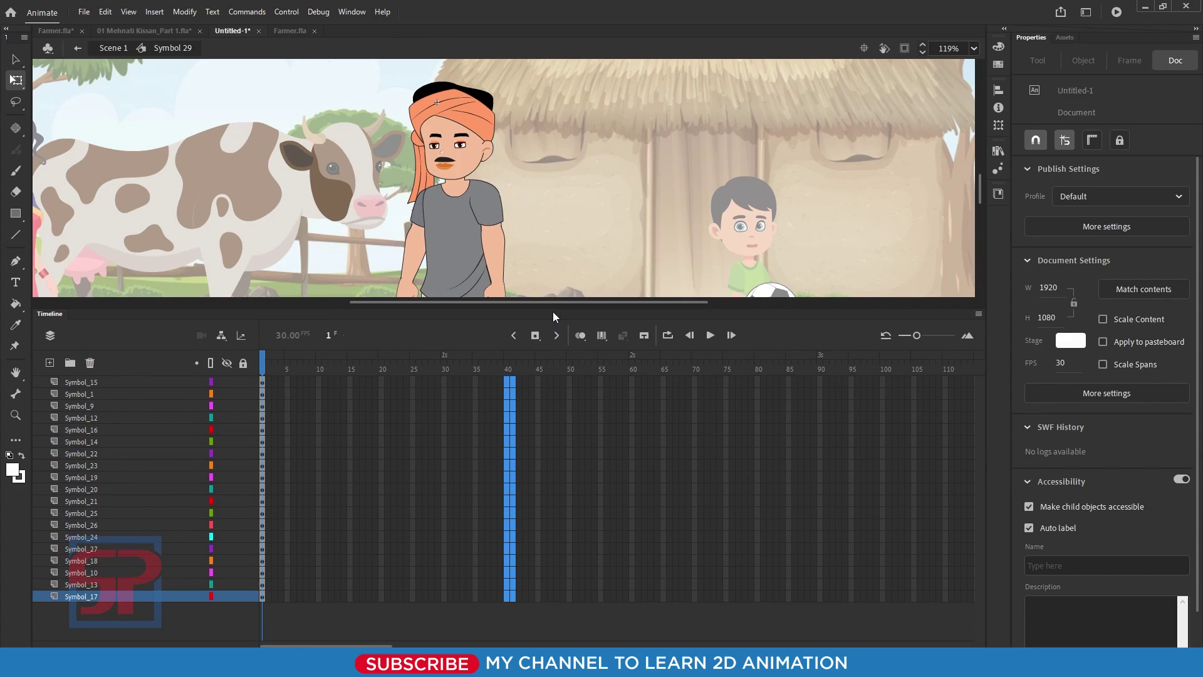
{"action": "left_click_drag", "start_coordinate": [555, 308], "coordinate": [541, 446]}
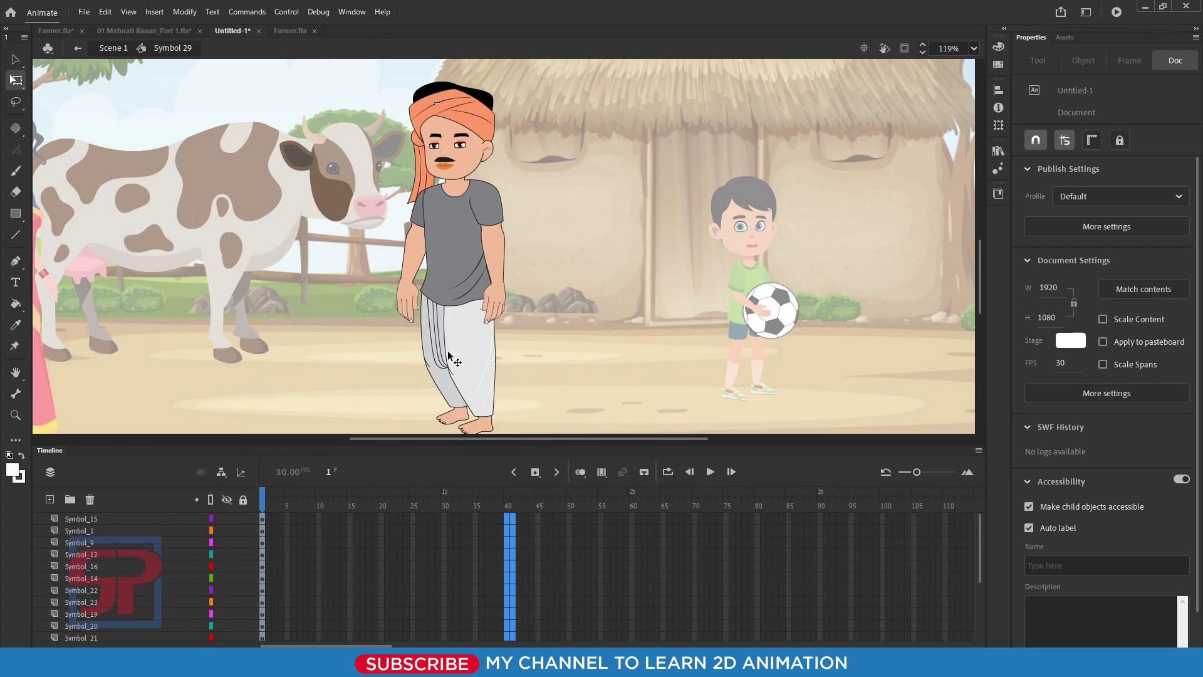
Pivot the larger pants leg at the waist and rotate it forward into a step.
{"action": "scroll", "coordinate": [446, 313], "scroll_direction": "down", "scroll_amount": 1}
{"action": "scroll", "coordinate": [451, 361], "scroll_direction": "up", "scroll_amount": 2}
{"action": "left_click_drag", "start_coordinate": [493, 386], "coordinate": [522, 316]}
{"action": "left_click", "coordinate": [288, 507]}
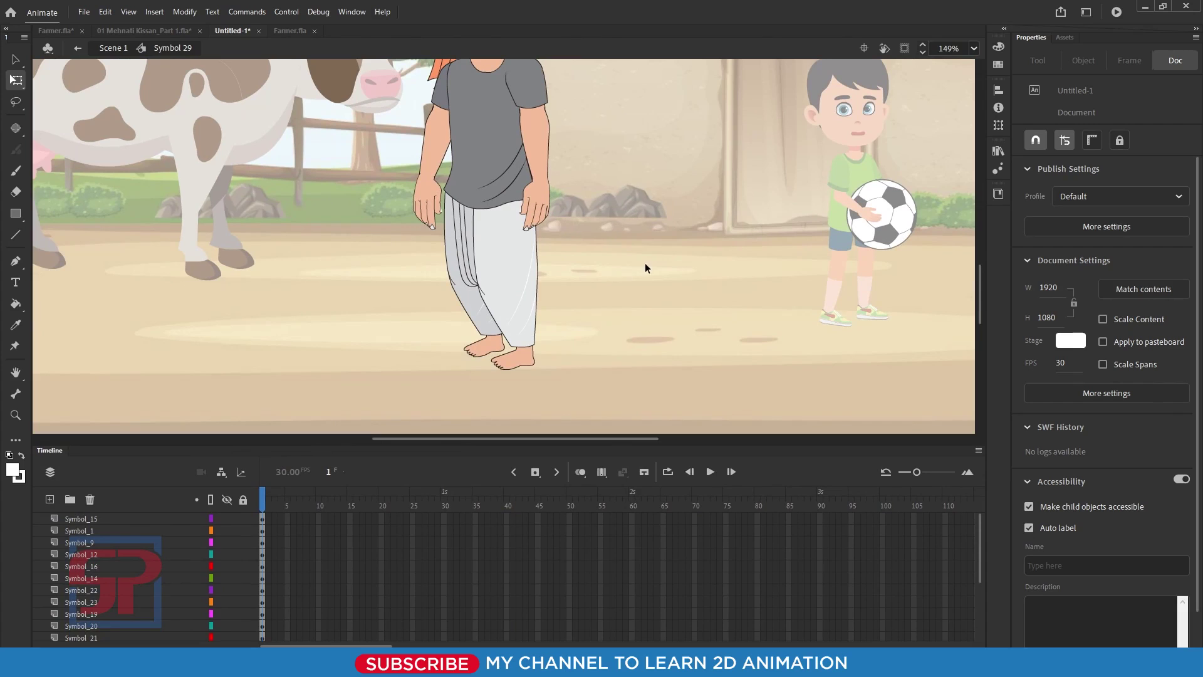
{"action": "left_click", "coordinate": [525, 354]}
{"action": "left_click", "coordinate": [530, 317]}
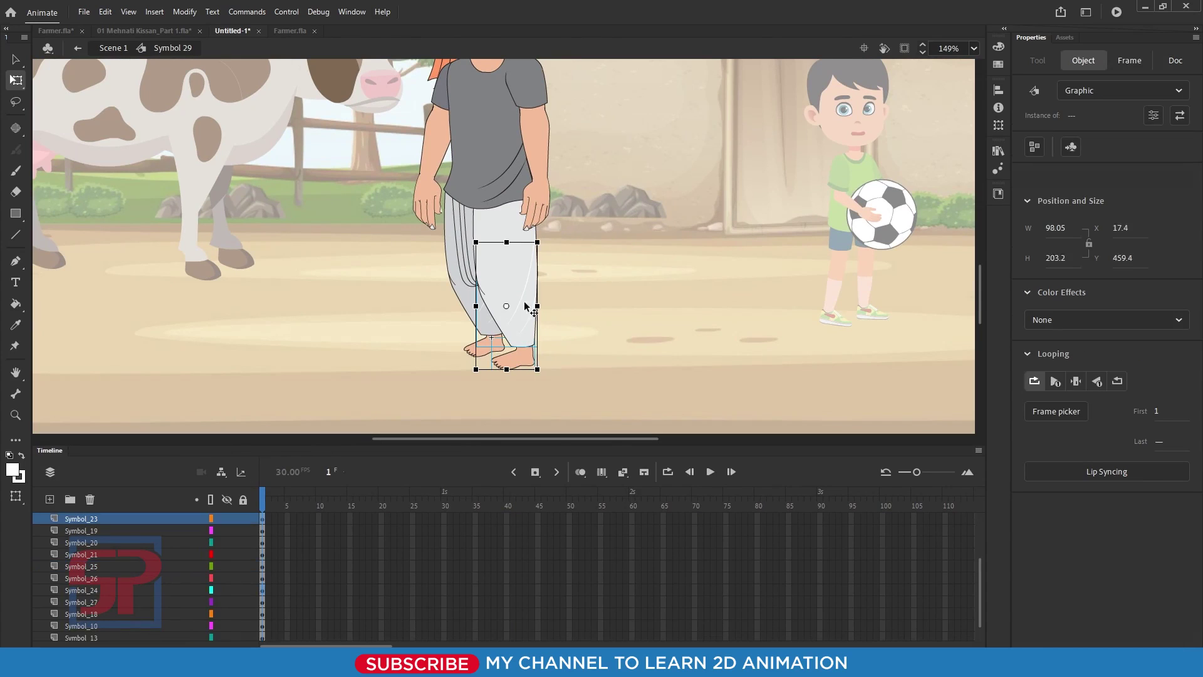
{"action": "left_click", "coordinate": [503, 232]}
{"action": "scroll", "coordinate": [521, 232], "scroll_direction": "up", "scroll_amount": 1}
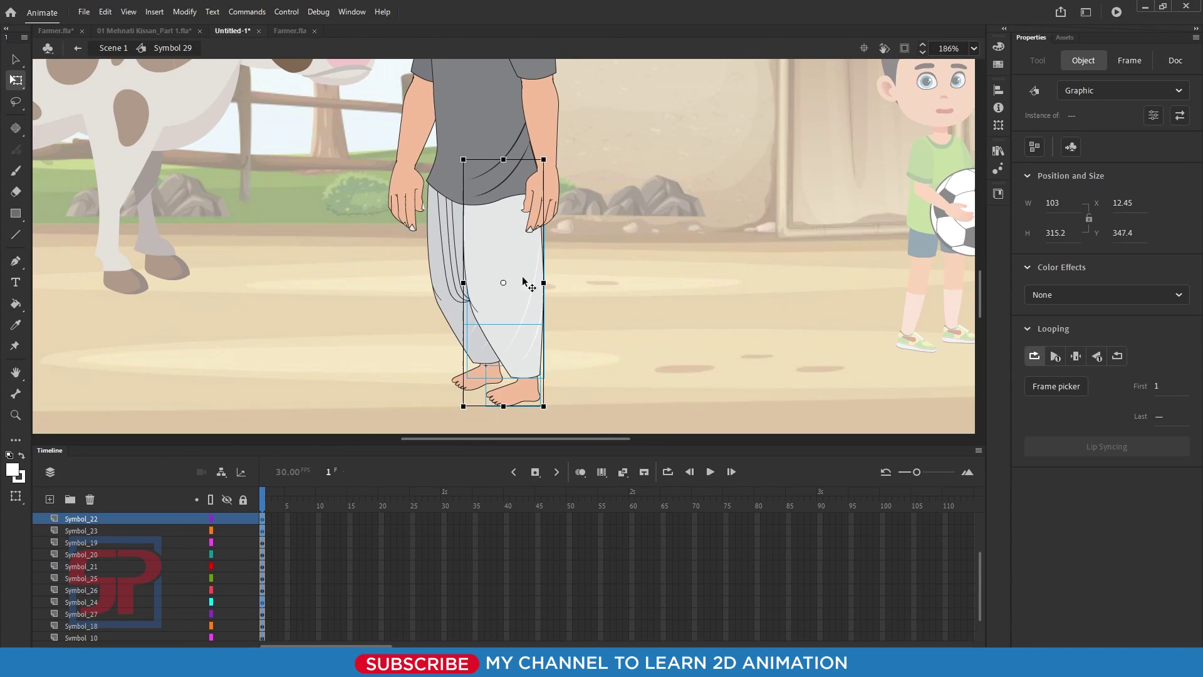
{"action": "left_click_drag", "start_coordinate": [503, 282], "coordinate": [505, 248]}
{"action": "left_click_drag", "start_coordinate": [576, 404], "coordinate": [606, 391]}
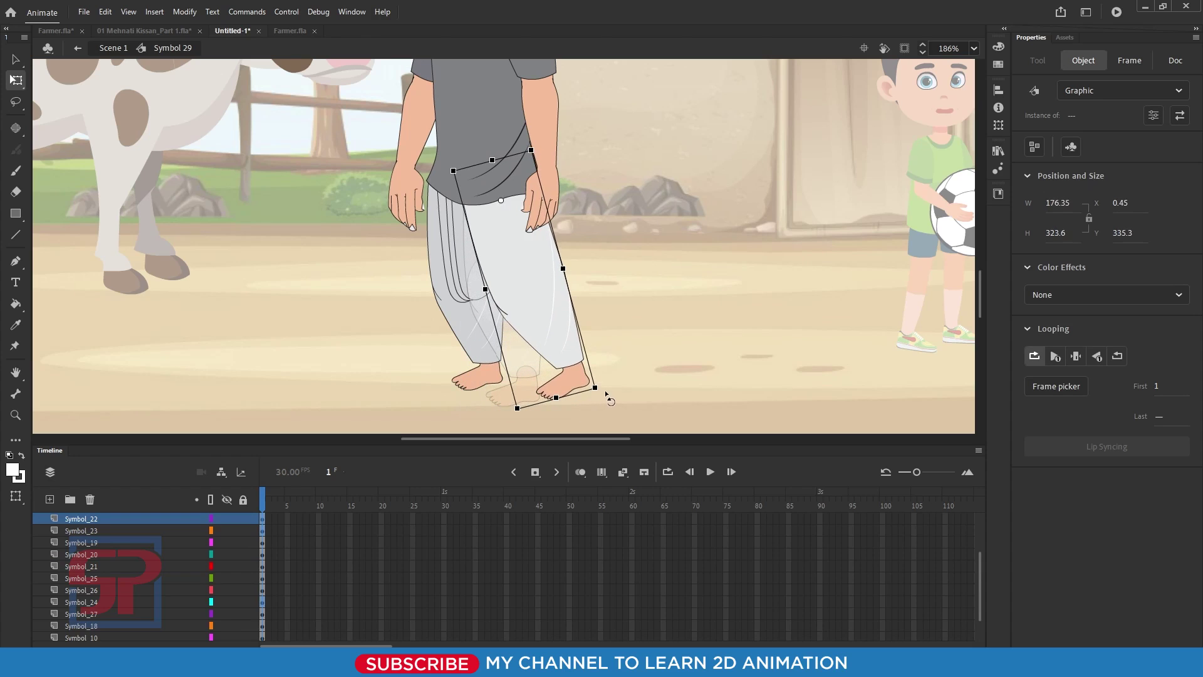
{"action": "left_click", "coordinate": [653, 339]}
Pivot the other pants leg at the waist and rotate it backward.
{"action": "left_click", "coordinate": [482, 382]}
{"action": "left_click", "coordinate": [457, 318]}
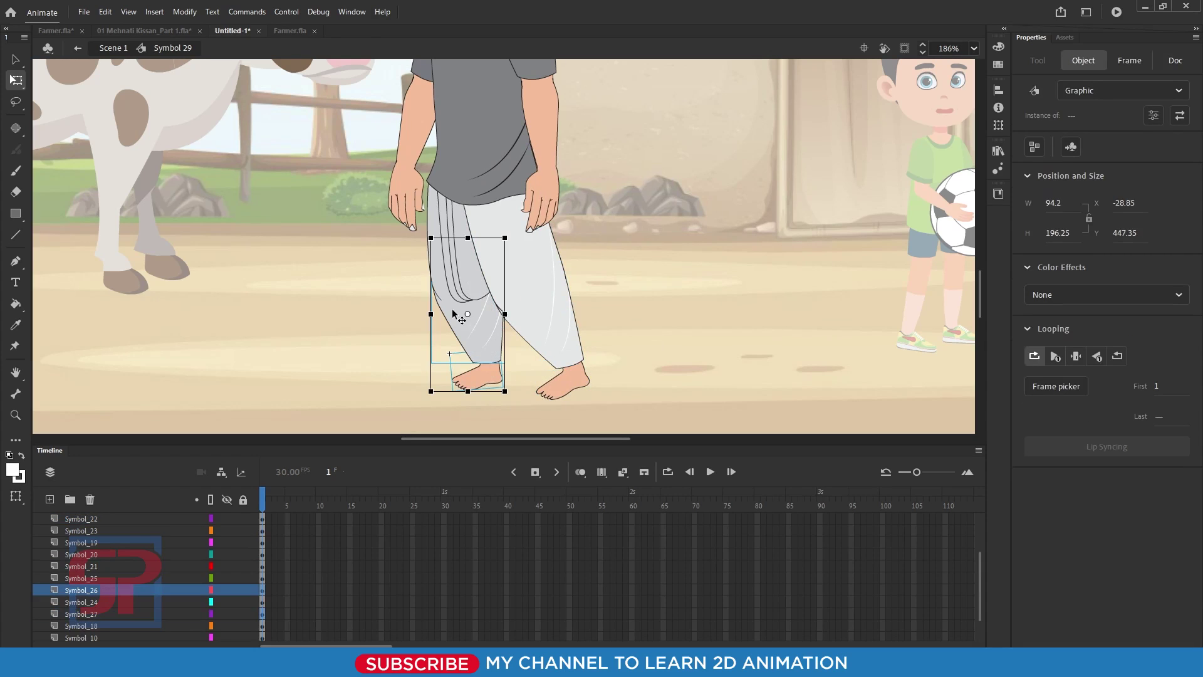
{"action": "left_click", "coordinate": [441, 283]}
{"action": "left_click_drag", "start_coordinate": [514, 398], "coordinate": [481, 405]}
{"action": "key", "text": "ctrl+z"}
{"action": "left_click_drag", "start_coordinate": [465, 275], "coordinate": [451, 220]}
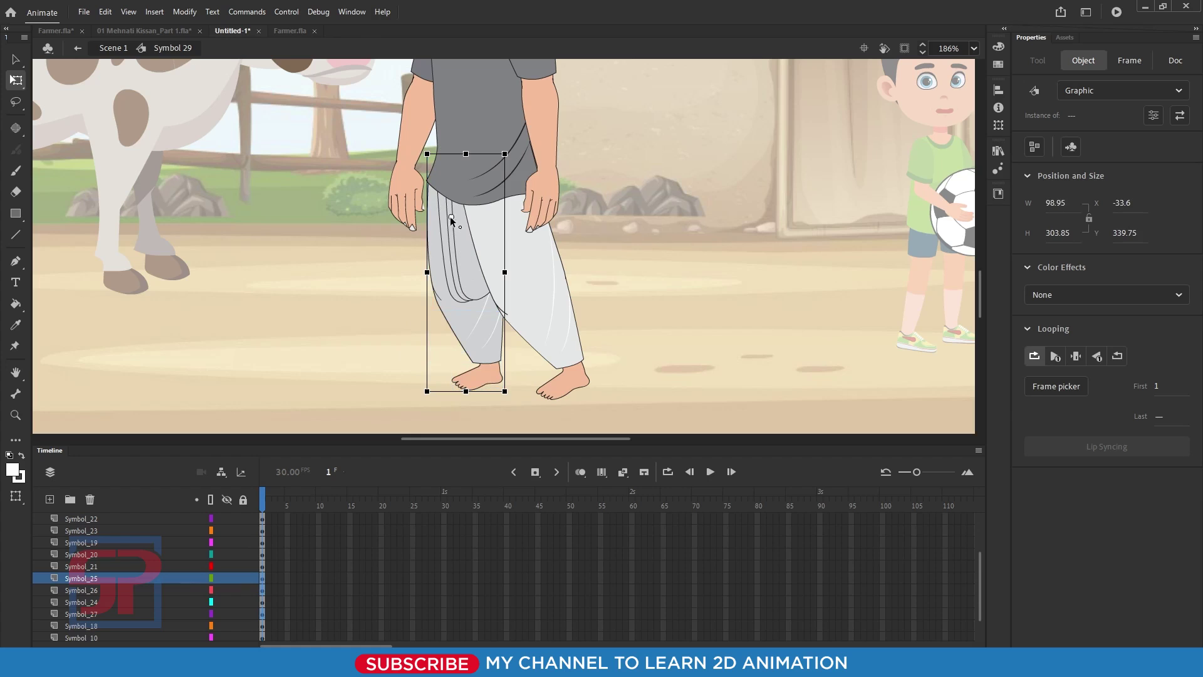
{"action": "left_click_drag", "start_coordinate": [509, 395], "coordinate": [455, 399]}
{"action": "left_click", "coordinate": [685, 332]}
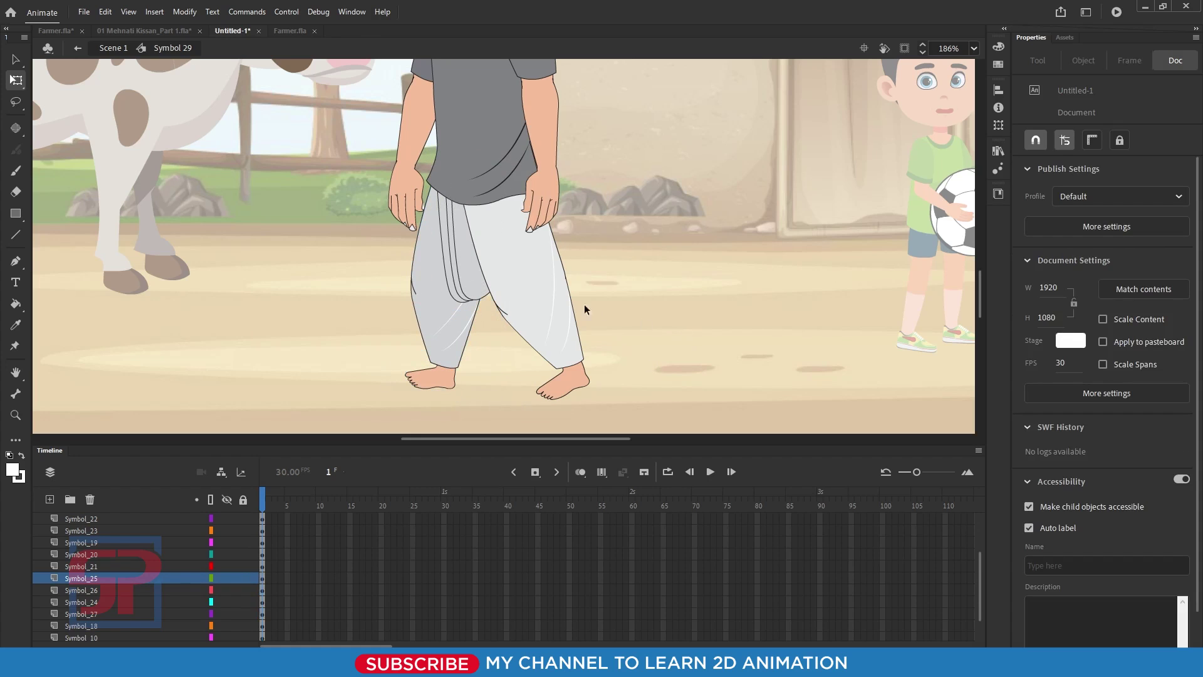
Rotate and nudge the inner pants fold pieces to follow the stride.
{"action": "left_click", "coordinate": [466, 285]}
{"action": "left_click_drag", "start_coordinate": [512, 303], "coordinate": [473, 306]}
{"action": "left_click", "coordinate": [461, 299]}
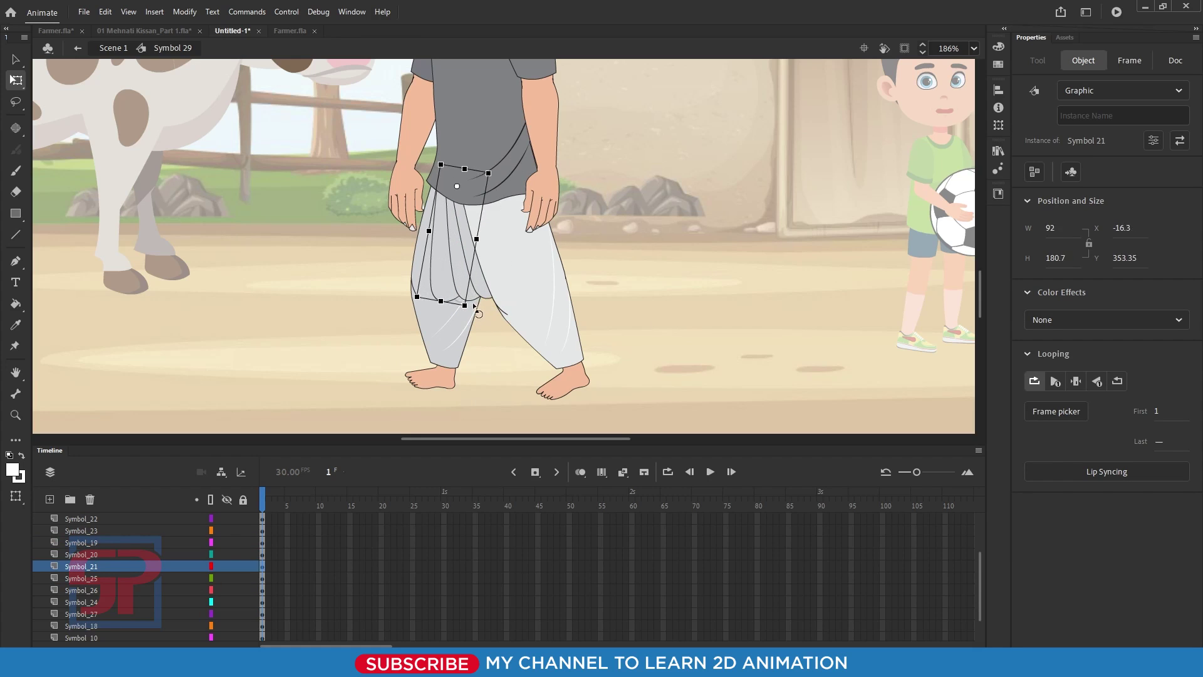
{"action": "scroll", "coordinate": [453, 204], "scroll_direction": "up", "scroll_amount": 3}
{"action": "left_click_drag", "start_coordinate": [429, 215], "coordinate": [438, 222]}
{"action": "left_click_drag", "start_coordinate": [492, 414], "coordinate": [522, 400]}
{"action": "left_click", "coordinate": [509, 377]}
{"action": "scroll", "coordinate": [450, 251], "scroll_direction": "down", "scroll_amount": 3}
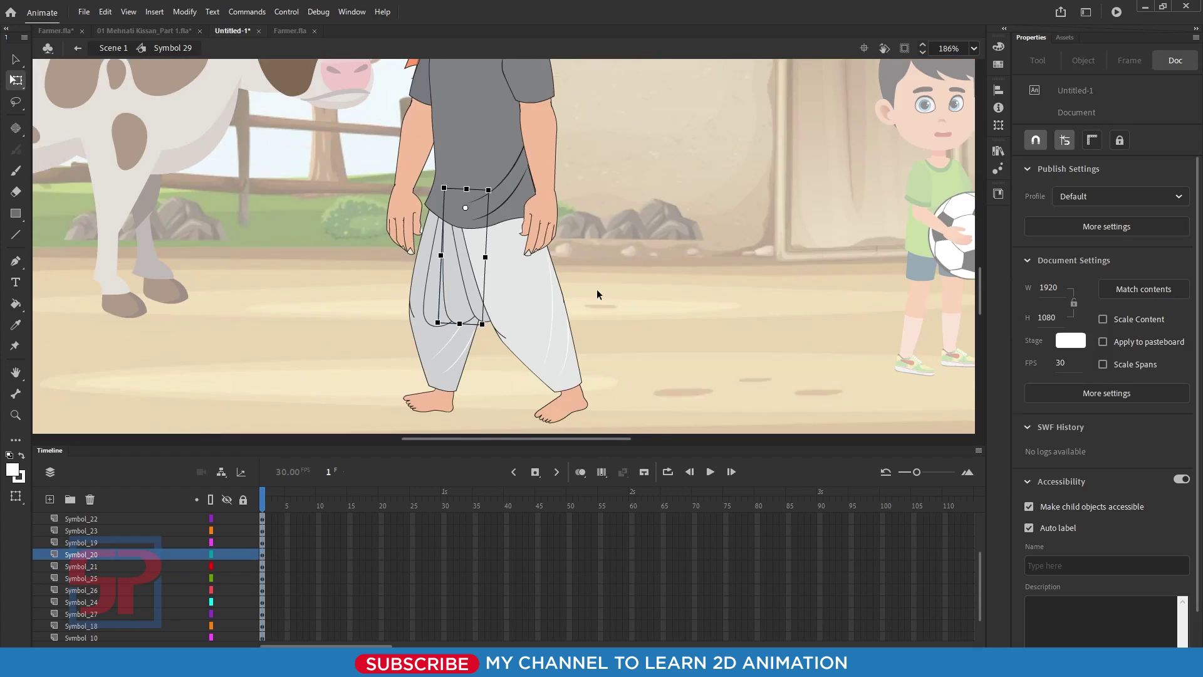
{"action": "left_click", "coordinate": [593, 286]}
{"action": "scroll", "coordinate": [558, 312], "scroll_direction": "down", "scroll_amount": 3}
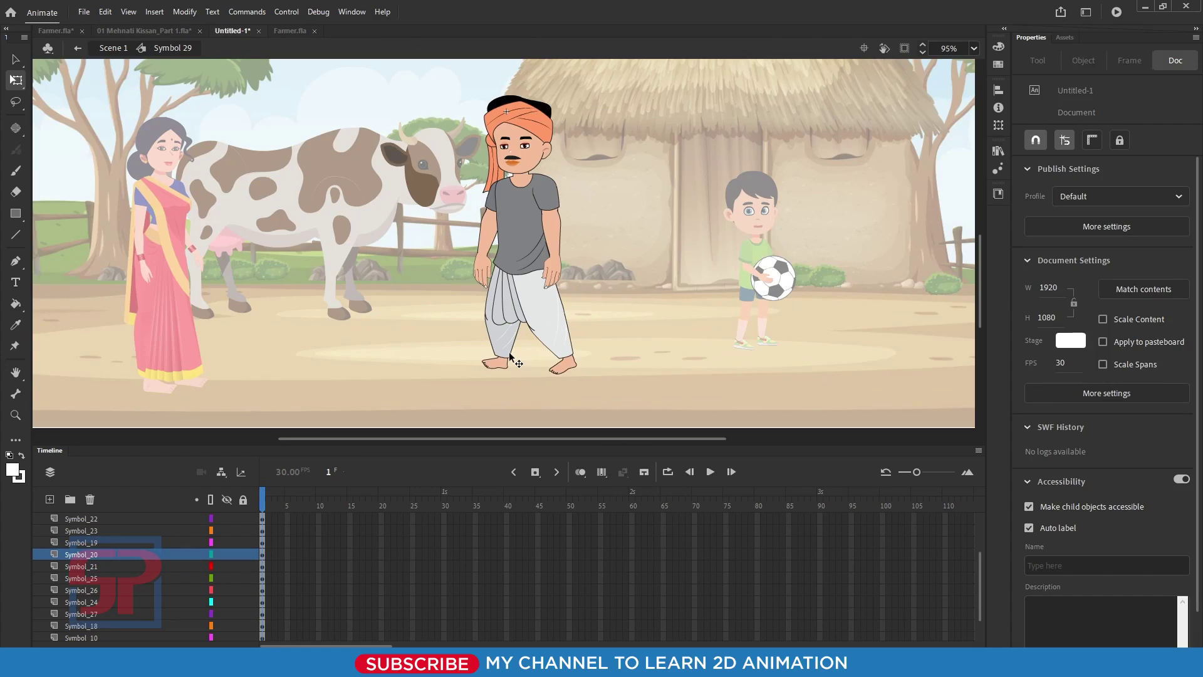
{"action": "scroll", "coordinate": [515, 360], "scroll_direction": "up", "scroll_amount": 3}
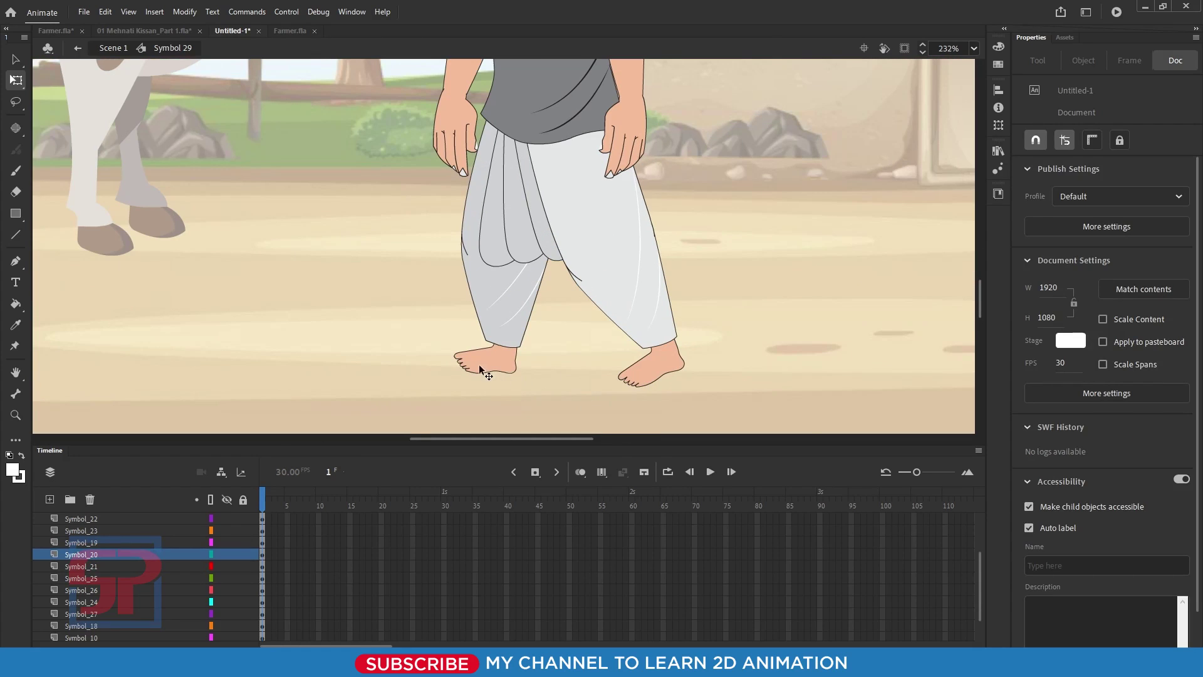
Tilt the farmer's back foot to match the stride.
{"action": "left_click", "coordinate": [480, 367]}
{"action": "left_click_drag", "start_coordinate": [454, 312], "coordinate": [457, 314]}
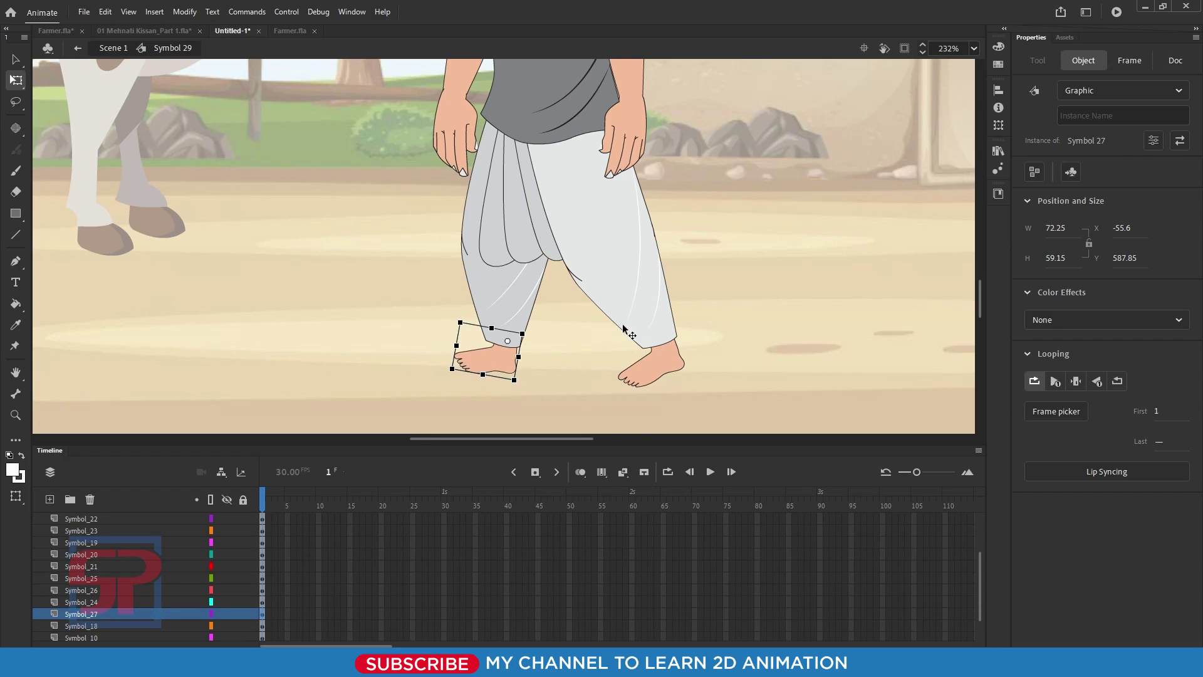
{"action": "scroll", "coordinate": [514, 339], "scroll_direction": "down", "scroll_amount": 3}
{"action": "scroll", "coordinate": [556, 199], "scroll_direction": "up", "scroll_amount": 2}
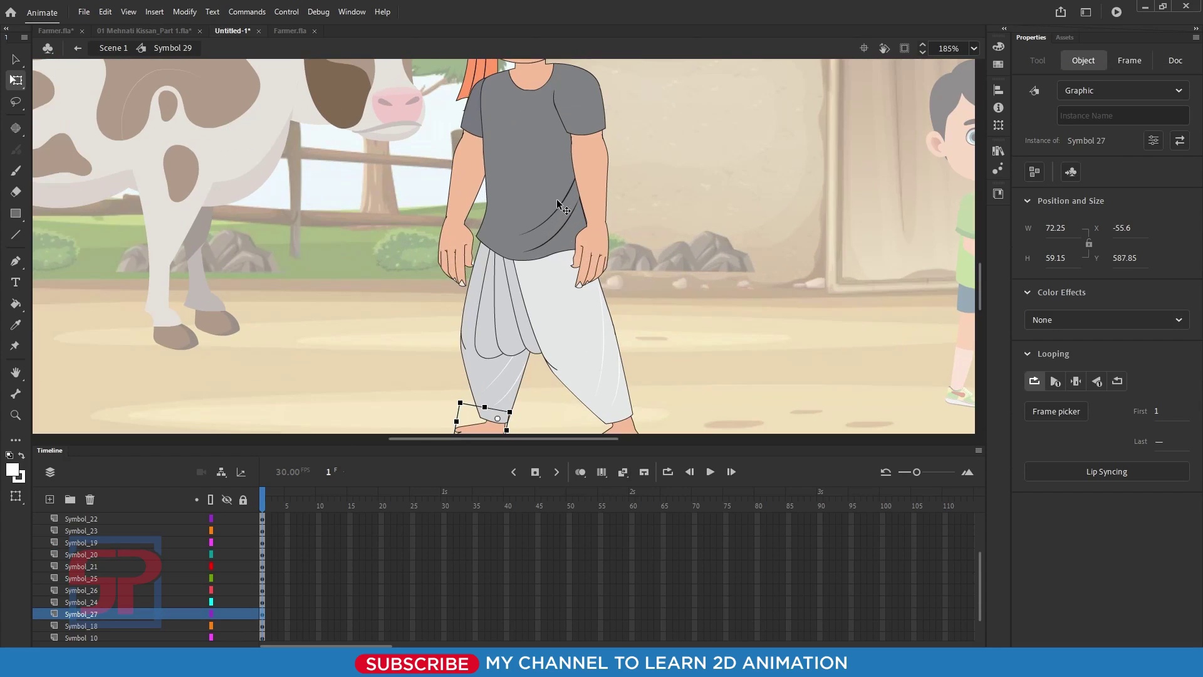
{"action": "scroll", "coordinate": [529, 294], "scroll_direction": "up", "scroll_amount": 2}
Pivot the arm and forearm pieces at the shoulder and swing them.
{"action": "left_click", "coordinate": [600, 202]}
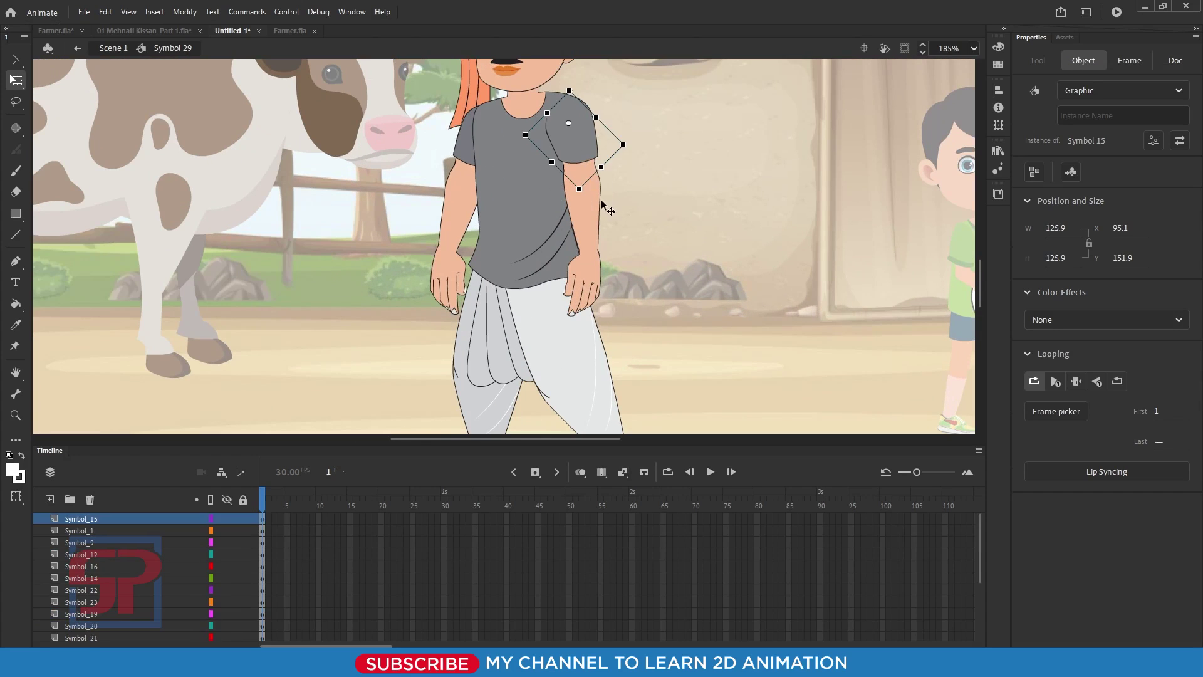
{"action": "left_click", "coordinate": [576, 204]}
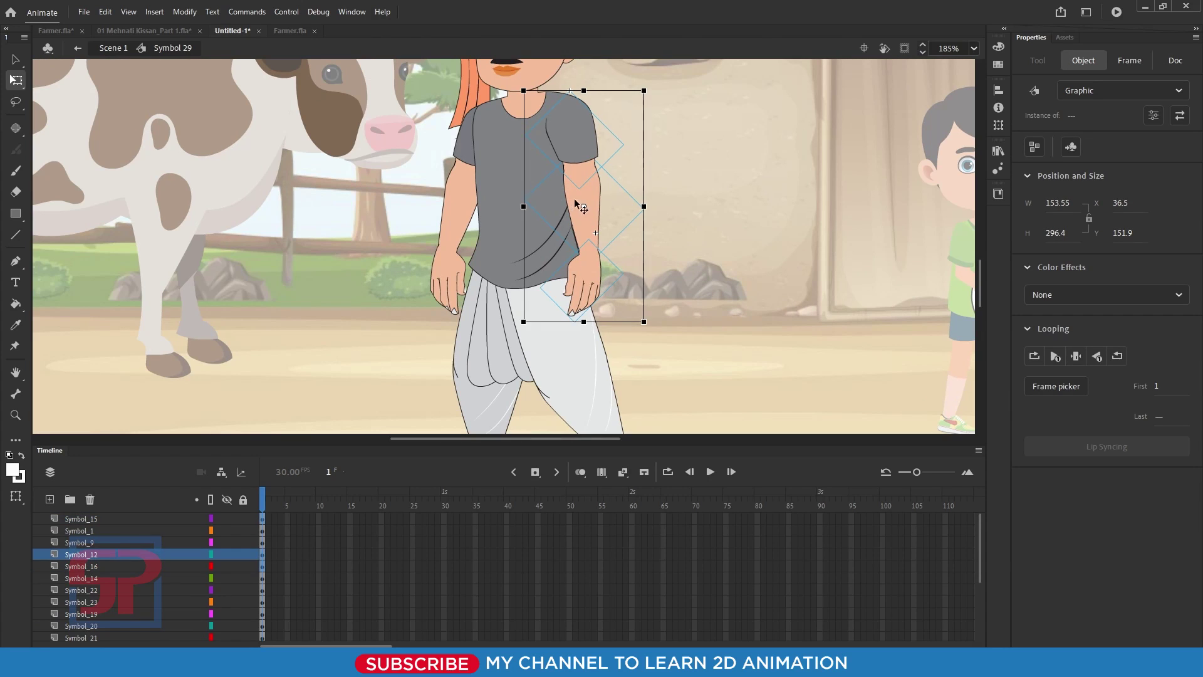
{"action": "left_click_drag", "start_coordinate": [583, 207], "coordinate": [568, 123]}
{"action": "left_click_drag", "start_coordinate": [648, 322], "coordinate": [596, 325]}
{"action": "left_click", "coordinate": [660, 298]}
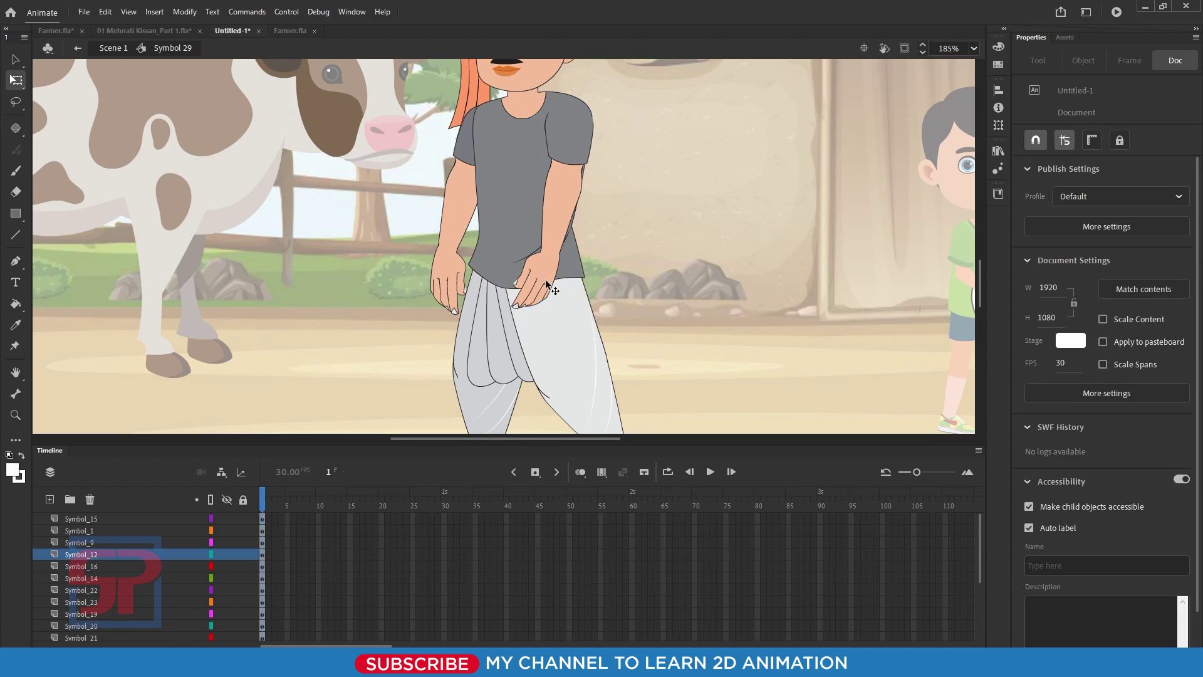
{"action": "left_click", "coordinate": [549, 280]}
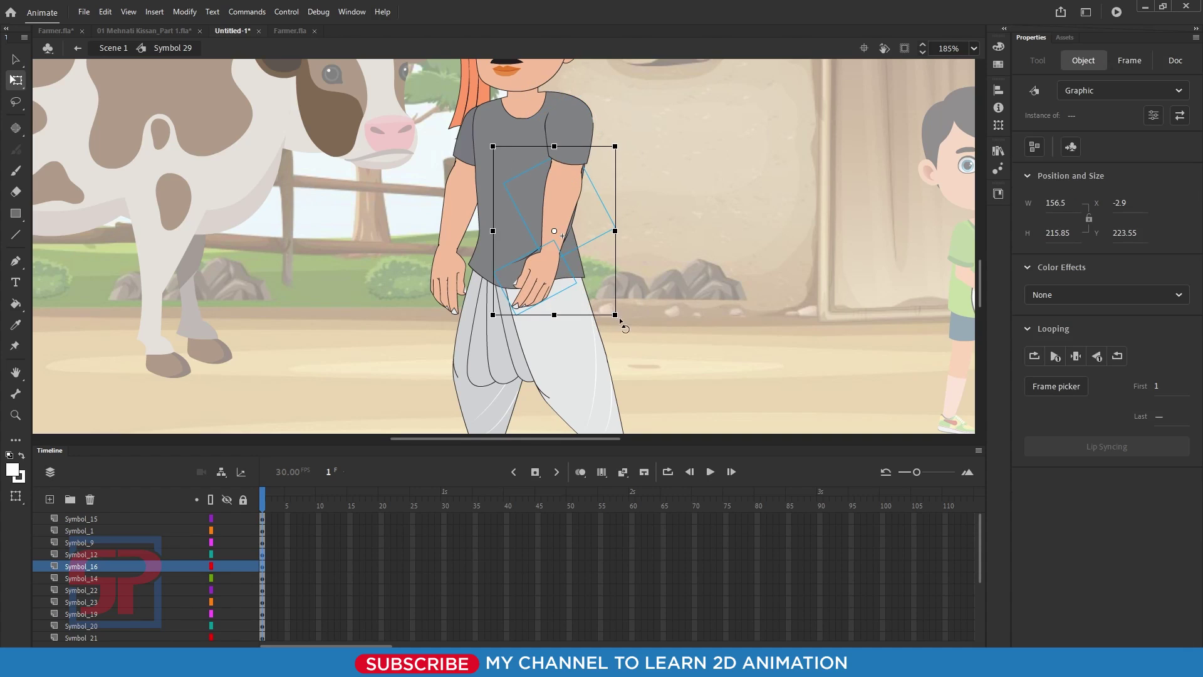
{"action": "left_click_drag", "start_coordinate": [553, 230], "coordinate": [562, 173]}
{"action": "left_click_drag", "start_coordinate": [627, 330], "coordinate": [605, 317]}
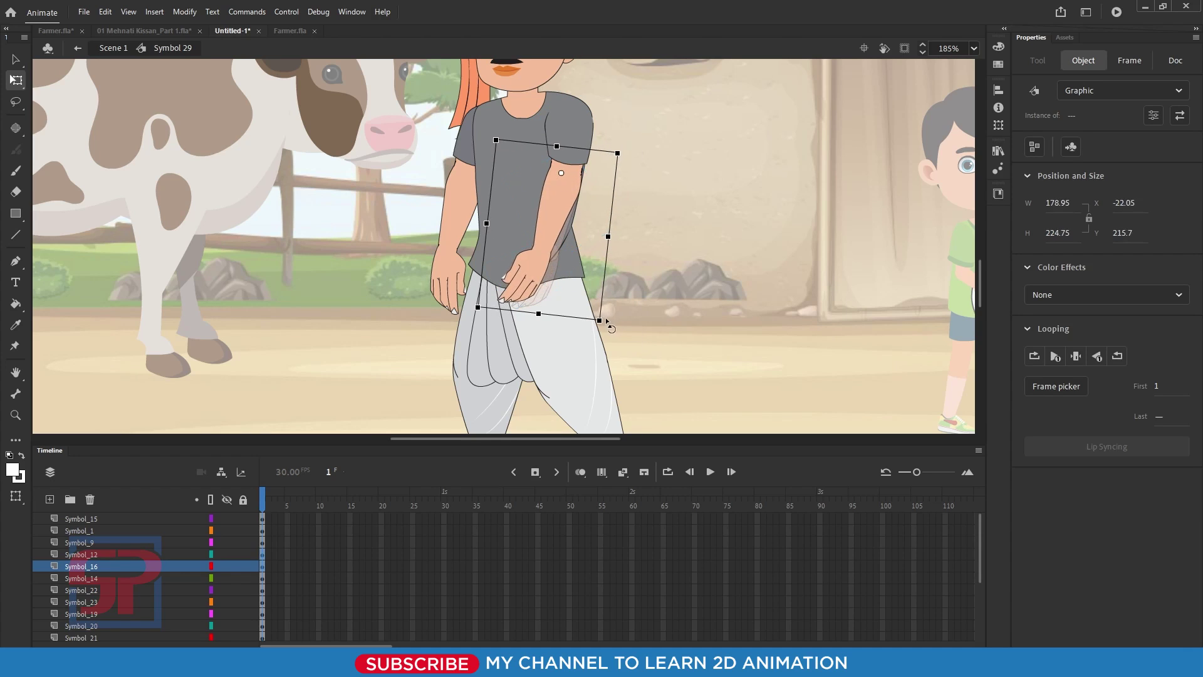
{"action": "left_click", "coordinate": [650, 337]}
Pivot the other arm at the shoulder and swing it outward from the body.
{"action": "left_click", "coordinate": [465, 224]}
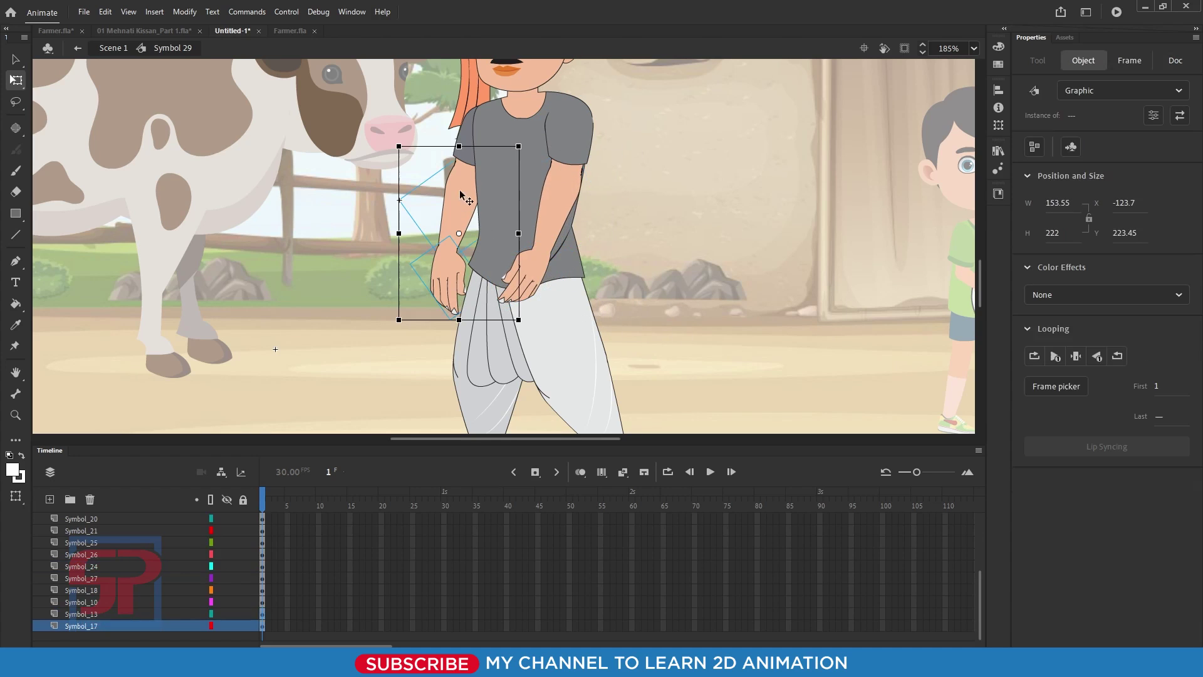
{"action": "left_click", "coordinate": [463, 142]}
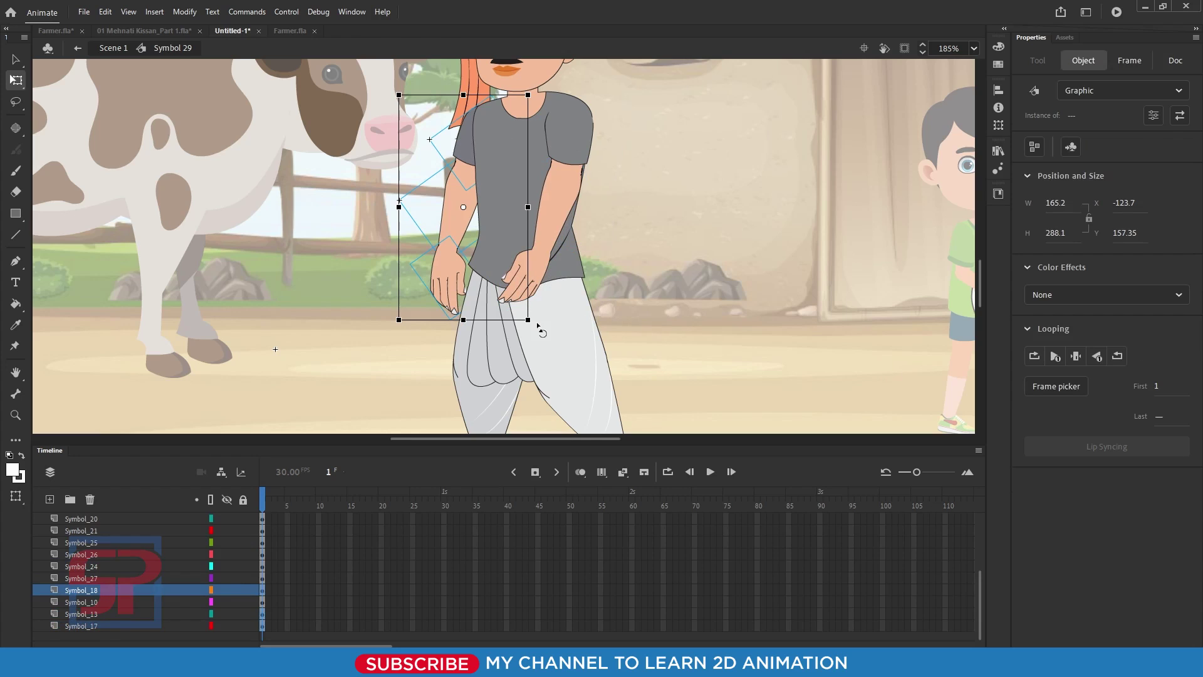
{"action": "left_click_drag", "start_coordinate": [463, 207], "coordinate": [470, 198]}
{"action": "left_click_drag", "start_coordinate": [482, 125], "coordinate": [484, 126]}
{"action": "left_click_drag", "start_coordinate": [538, 322], "coordinate": [654, 281]}
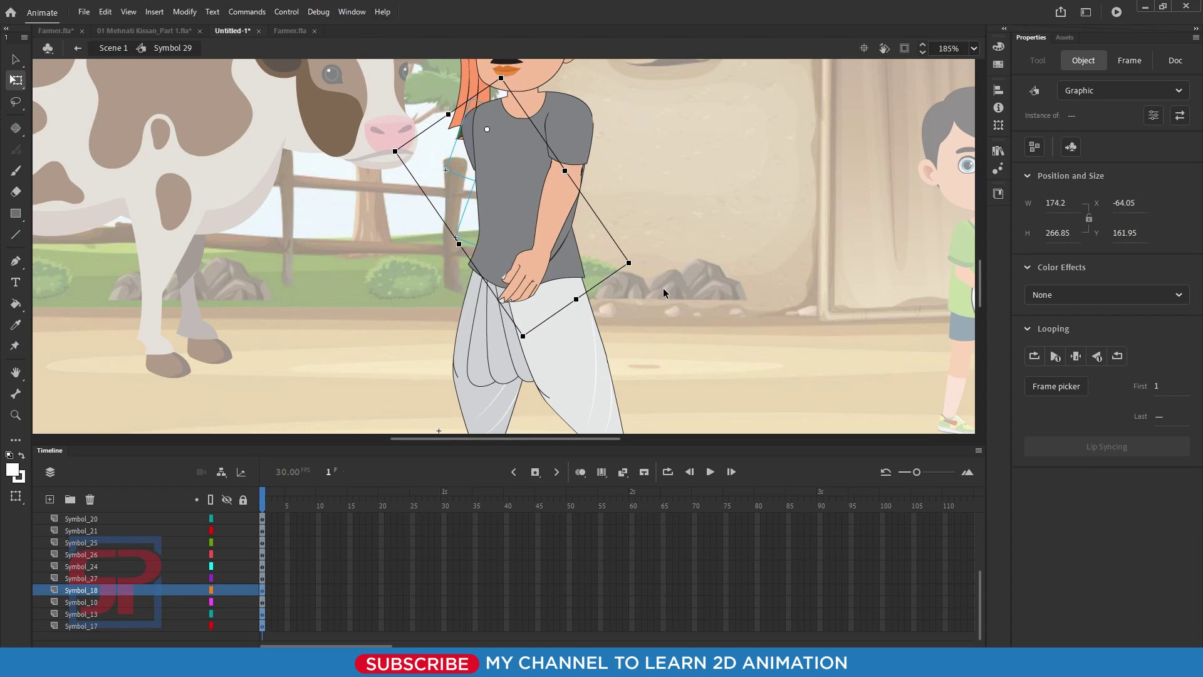
{"action": "scroll", "coordinate": [512, 239], "scroll_direction": "down", "scroll_amount": 4}
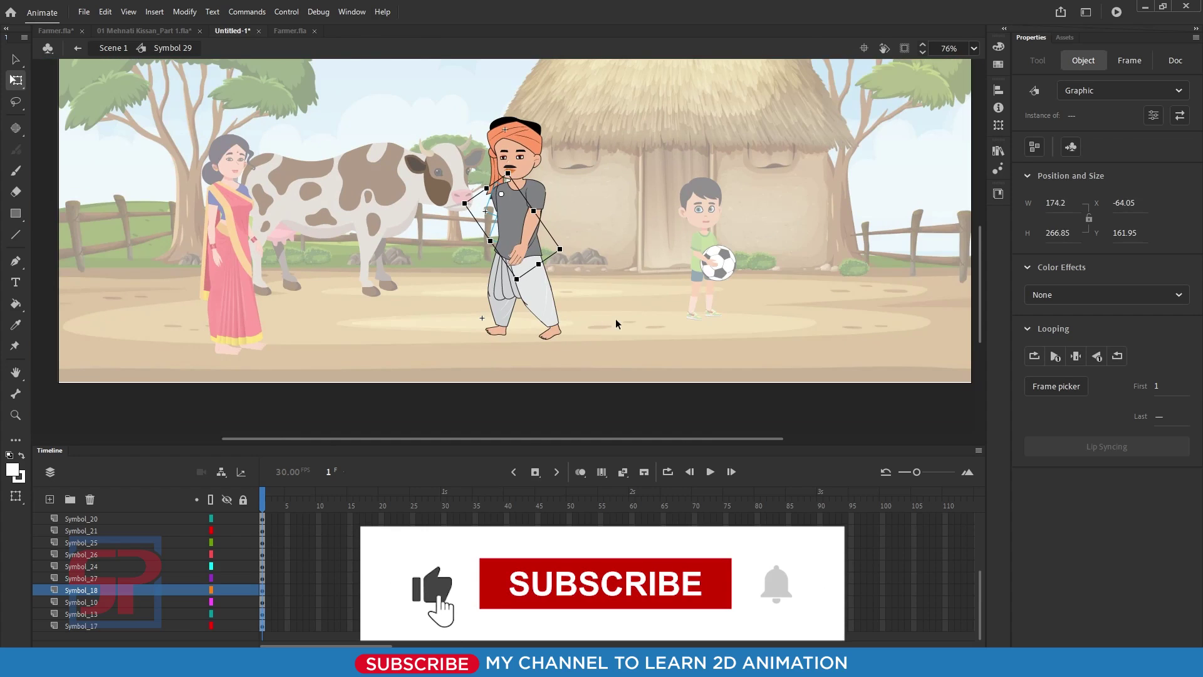
Extend every body-part layer to frame 40 with F5, then select frame 20 across all layers.
{"action": "left_click", "coordinate": [612, 320]}
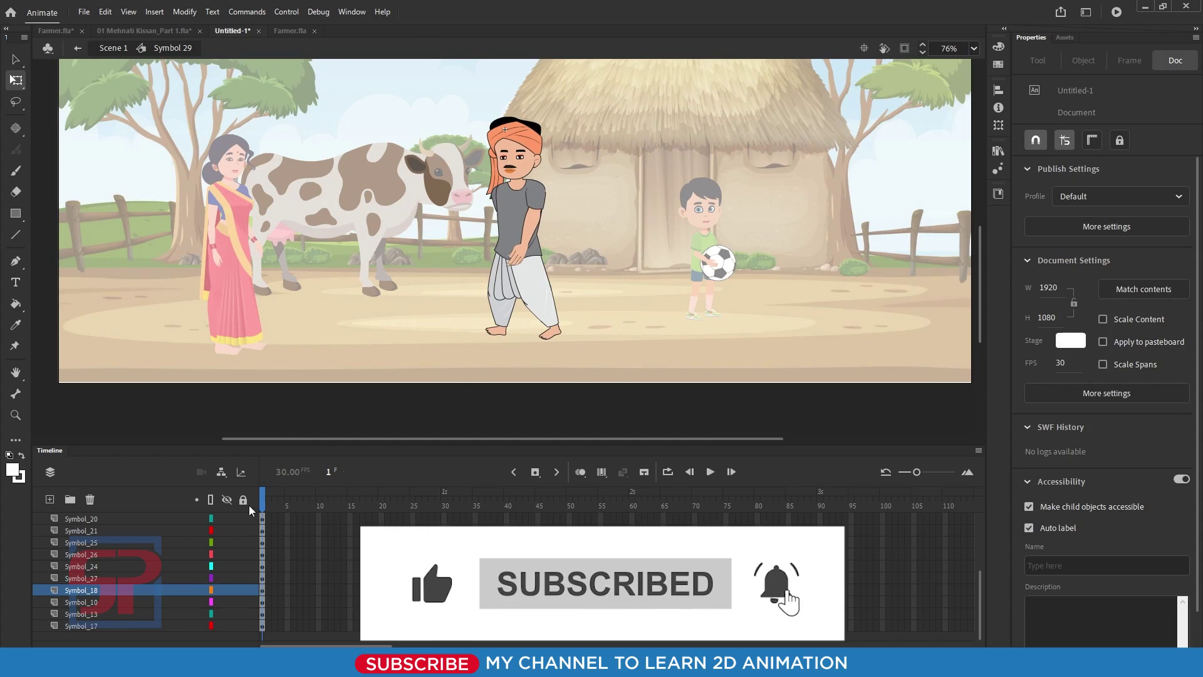
{"action": "left_click_drag", "start_coordinate": [585, 442], "coordinate": [551, 312]}
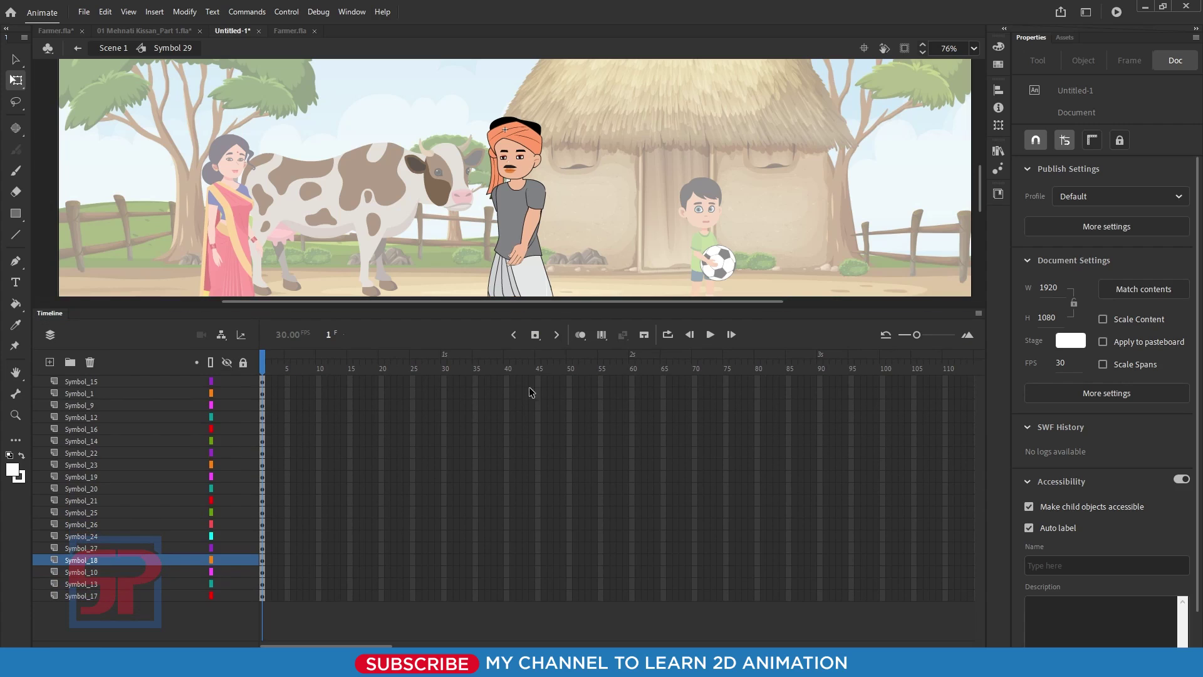
{"action": "left_click_drag", "start_coordinate": [508, 384], "coordinate": [509, 609]}
{"action": "key", "text": "F5"}
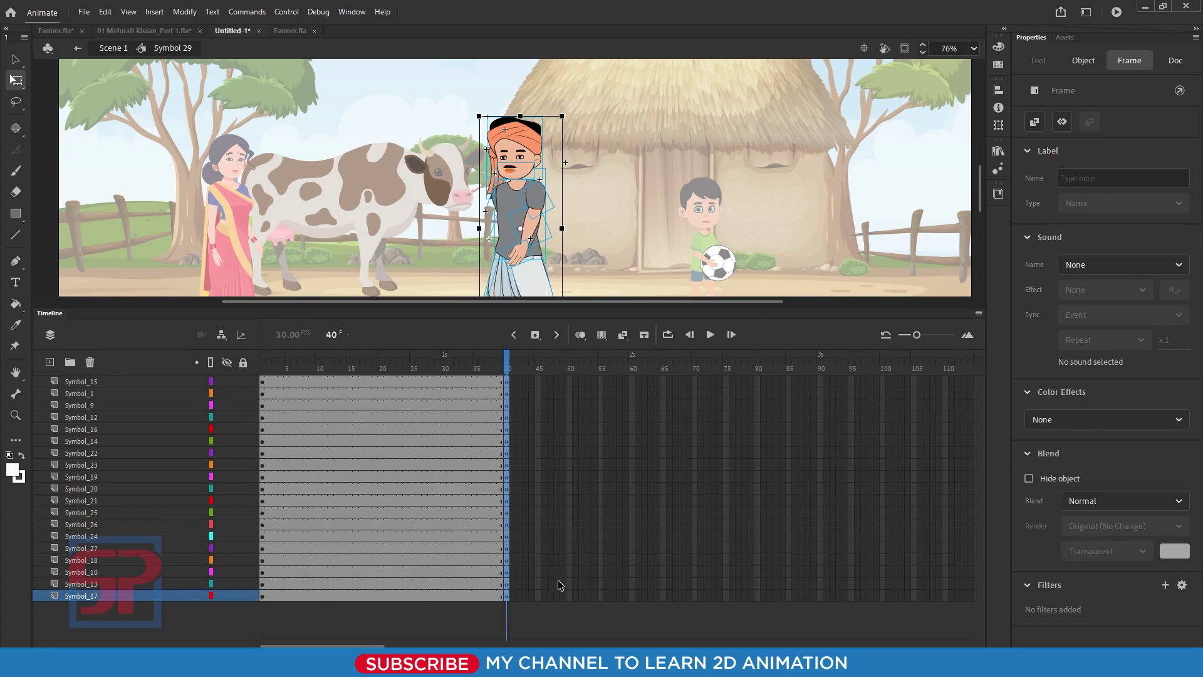
{"action": "left_click", "coordinate": [557, 582]}
{"action": "left_click_drag", "start_coordinate": [383, 382], "coordinate": [381, 600]}
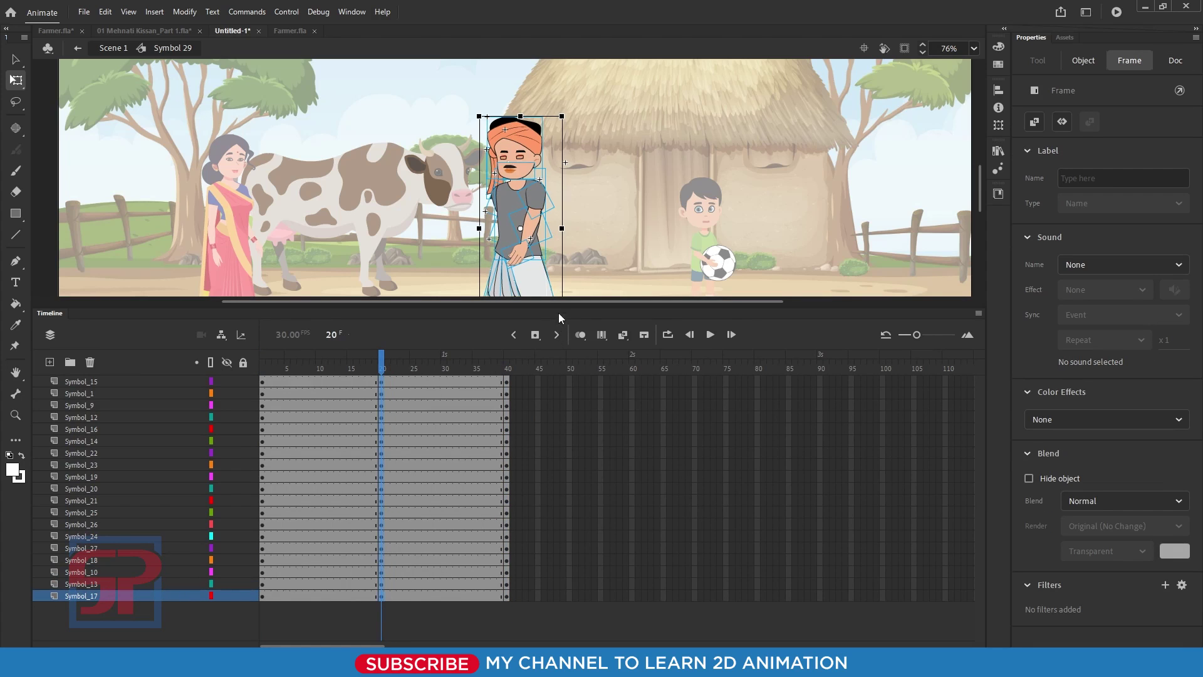
{"action": "left_click_drag", "start_coordinate": [560, 309], "coordinate": [560, 457]}
{"action": "scroll", "coordinate": [517, 326], "scroll_direction": "up", "scroll_amount": 3}
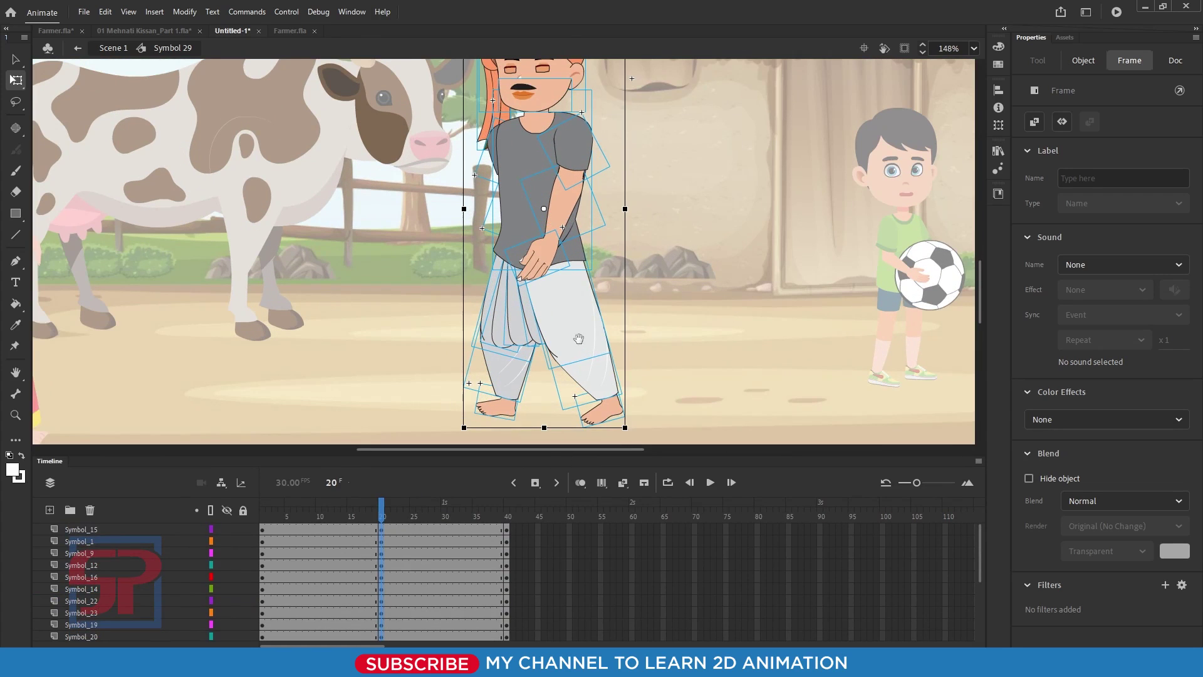
At frame 20, hide the torso and other layers covering the farmer's arms.
{"action": "left_click_drag", "start_coordinate": [584, 342], "coordinate": [550, 305]}
{"action": "left_click", "coordinate": [631, 361]}
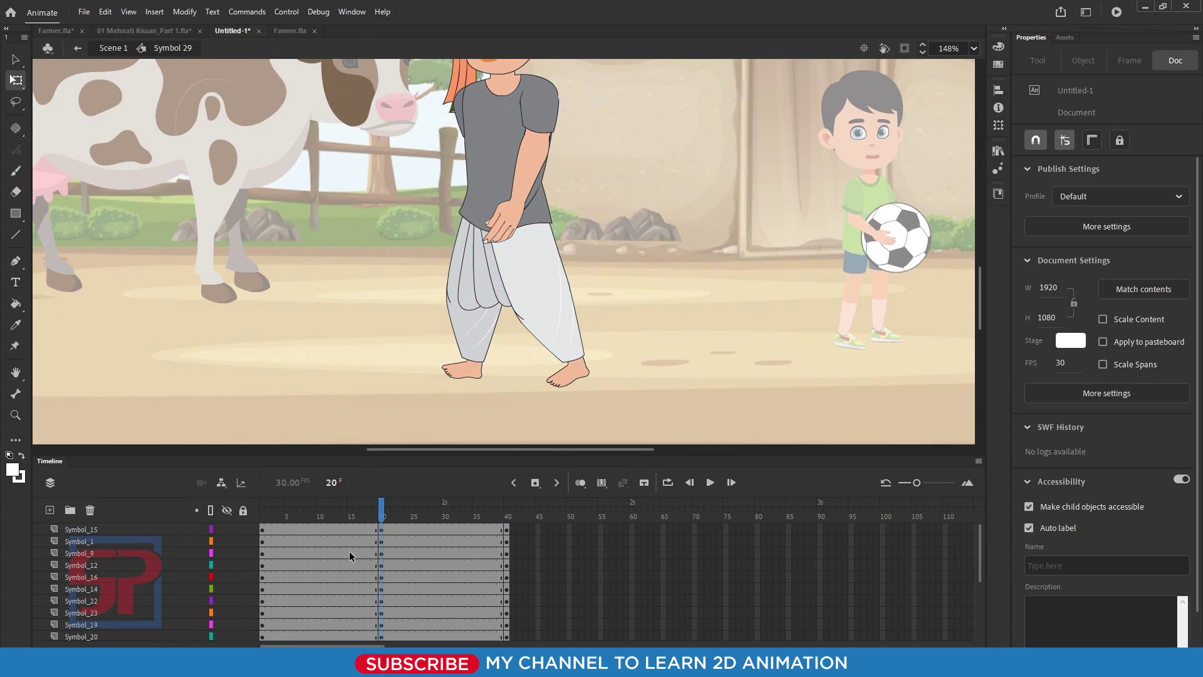
{"action": "left_click", "coordinate": [543, 251]}
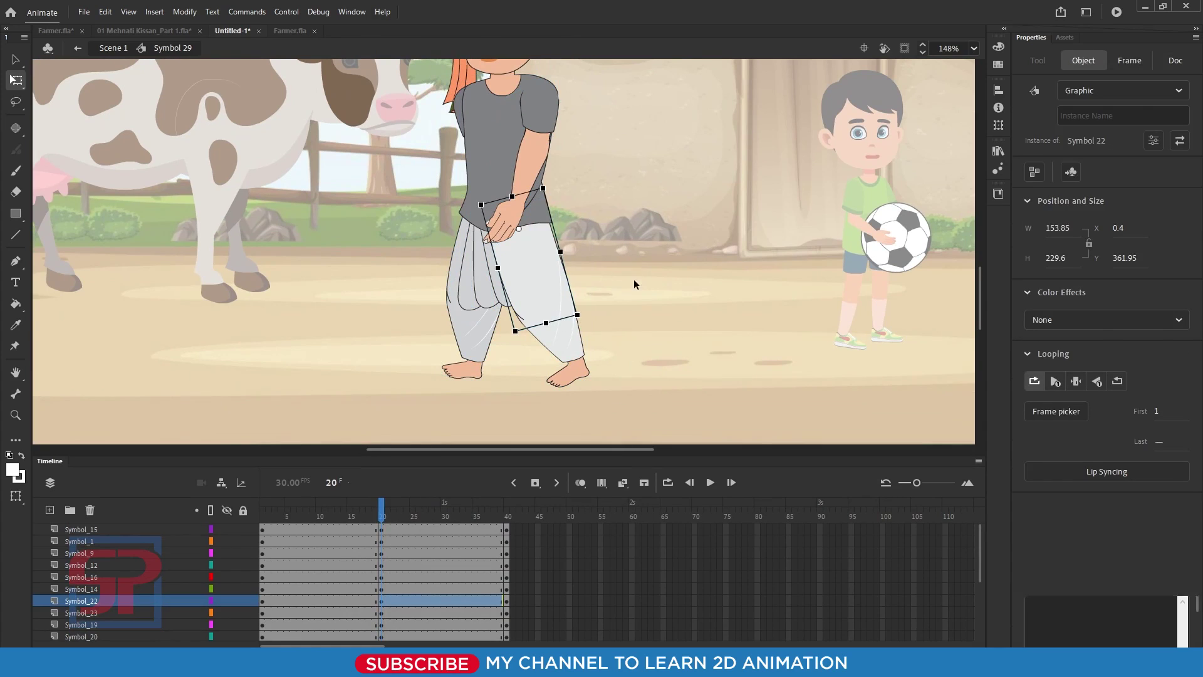
{"action": "left_click", "coordinate": [631, 270]}
{"action": "left_click_drag", "start_coordinate": [487, 203], "coordinate": [487, 243]}
{"action": "left_click", "coordinate": [492, 176]}
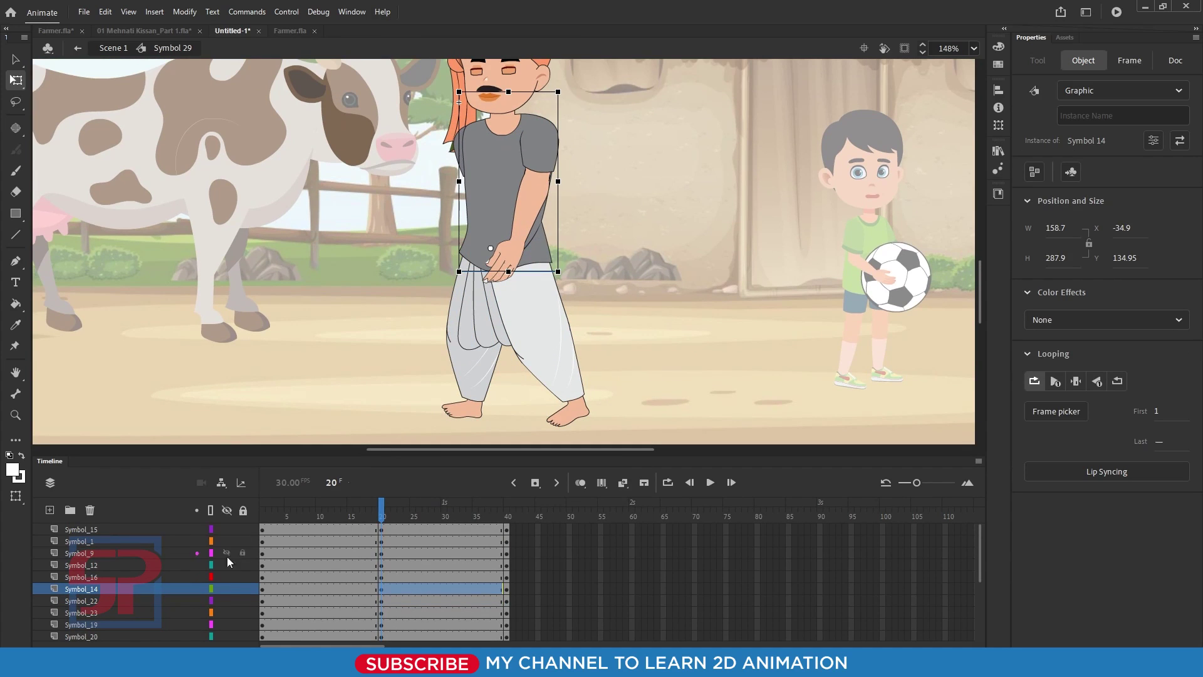
{"action": "left_click", "coordinate": [226, 589]}
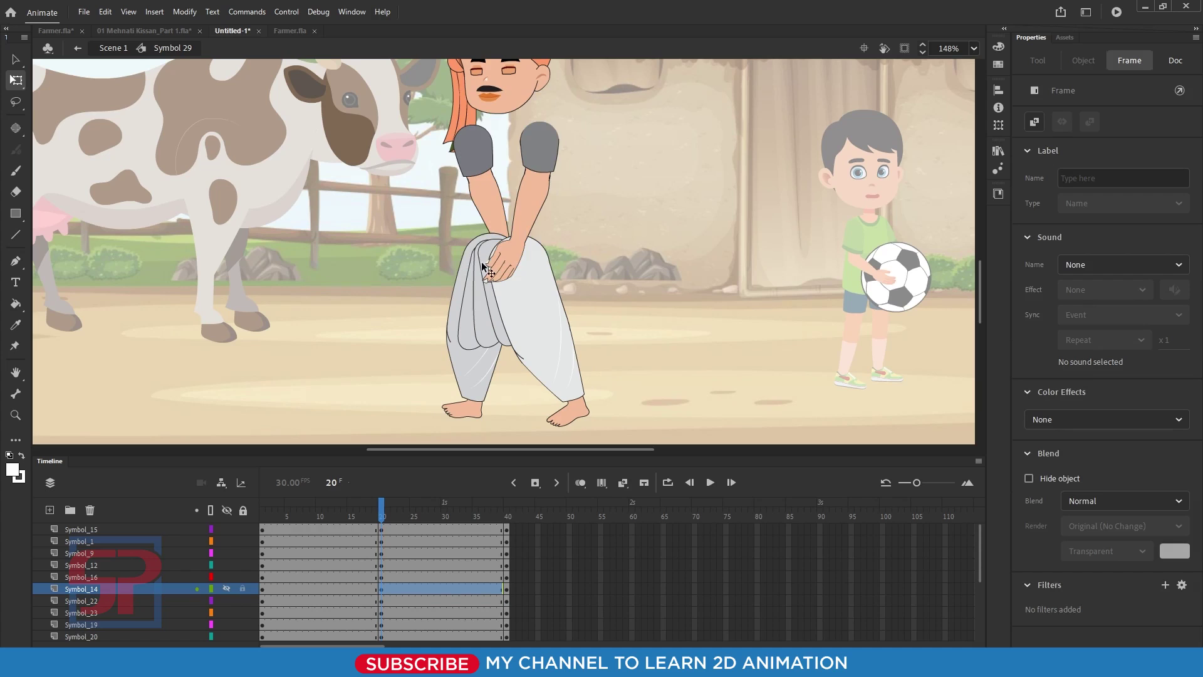
{"action": "left_click", "coordinate": [504, 244]}
{"action": "left_click", "coordinate": [529, 280]}
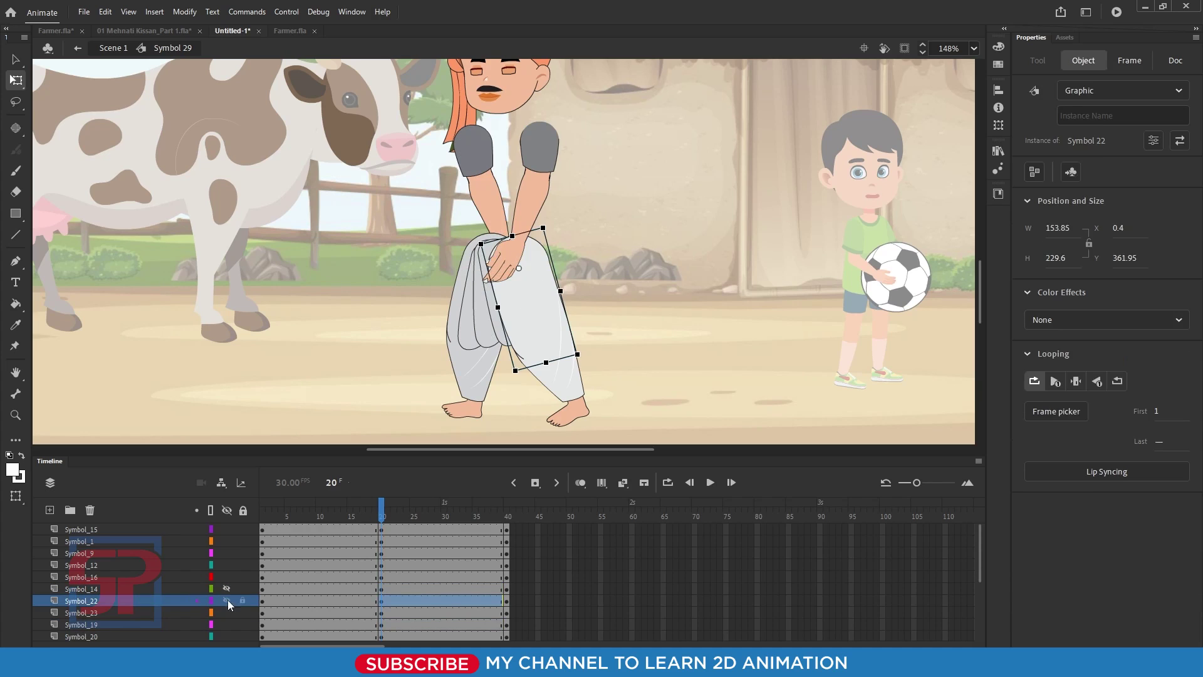
{"action": "left_click", "coordinate": [226, 601]}
Swing the left arm outward and the right arm forward, then unhide the layers.
{"action": "left_click", "coordinate": [526, 269]}
{"action": "left_click", "coordinate": [490, 210], "text": "shift"}
{"action": "left_click", "coordinate": [478, 159], "text": "shift"}
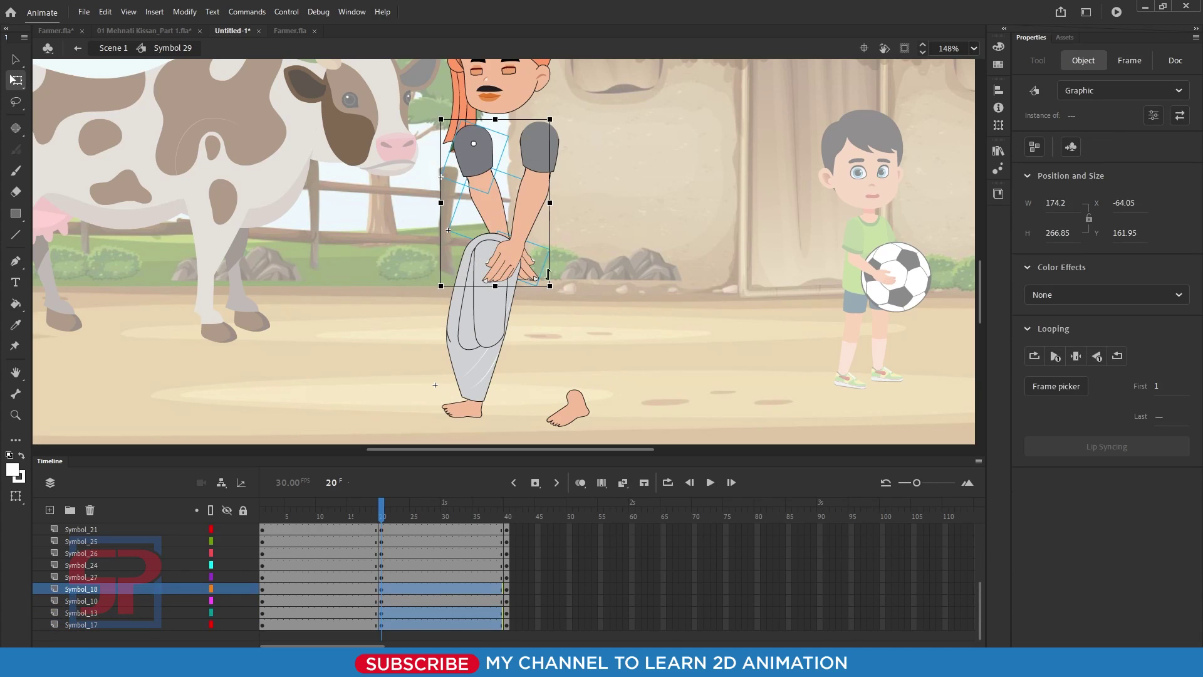
{"action": "left_click_drag", "start_coordinate": [554, 294], "coordinate": [443, 304]}
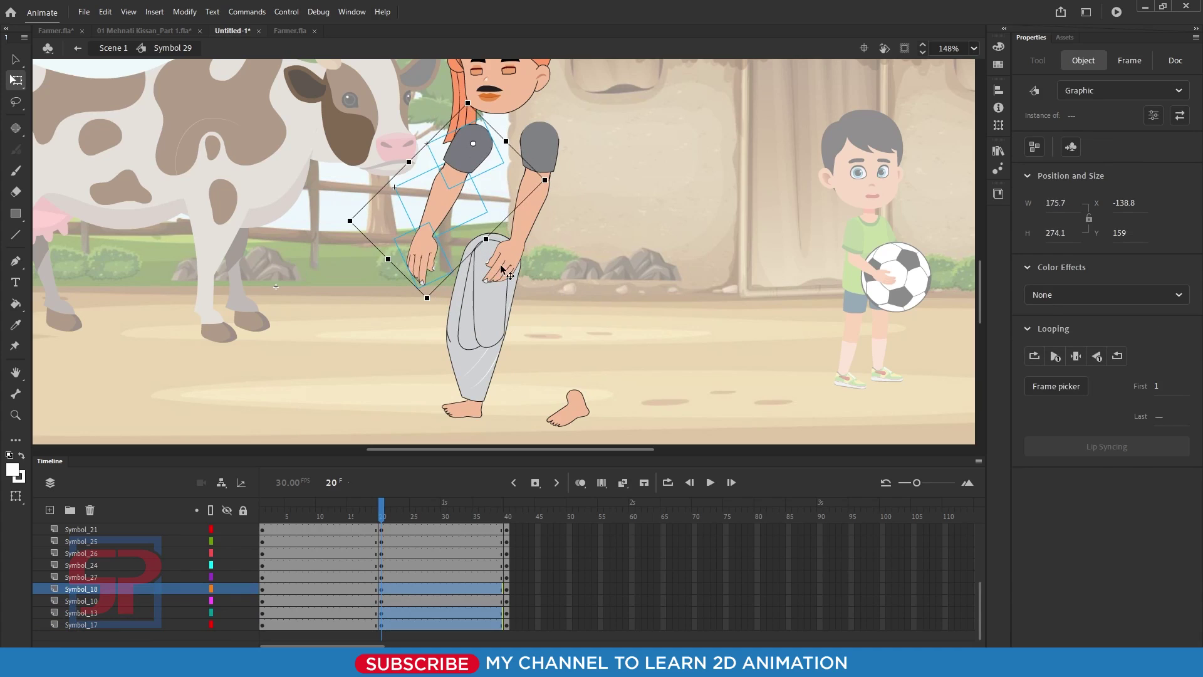
{"action": "left_click", "coordinate": [522, 238]}
{"action": "left_click", "coordinate": [535, 196], "text": "shift"}
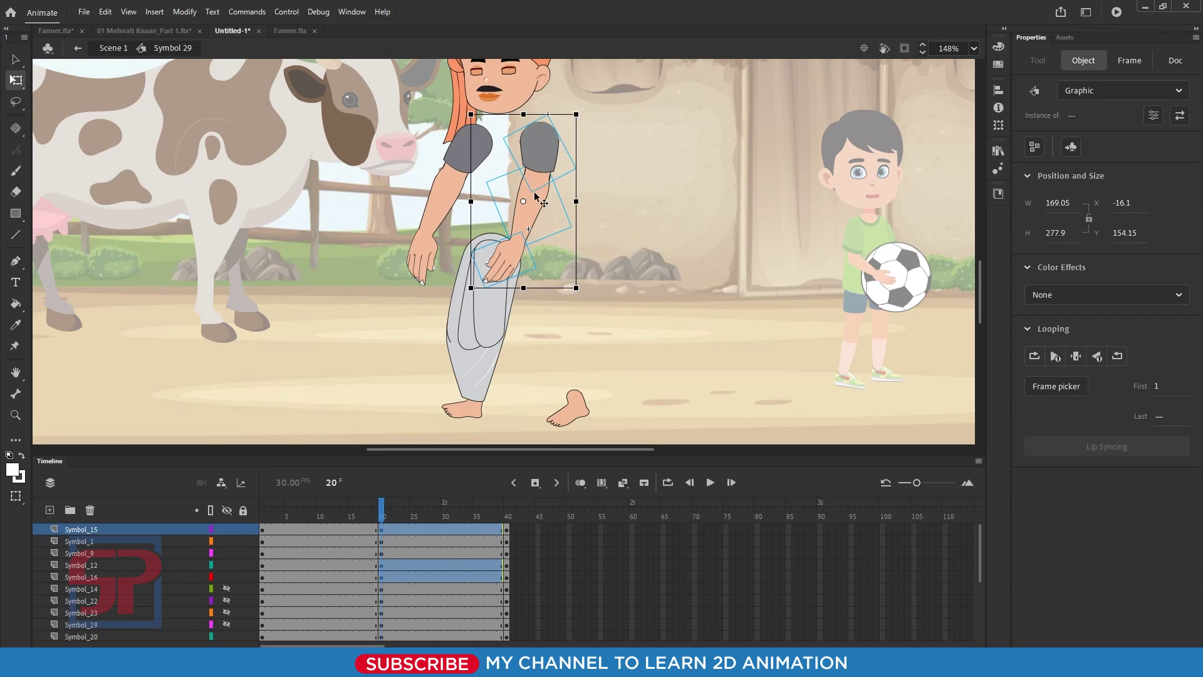
{"action": "left_click_drag", "start_coordinate": [589, 300], "coordinate": [666, 254]}
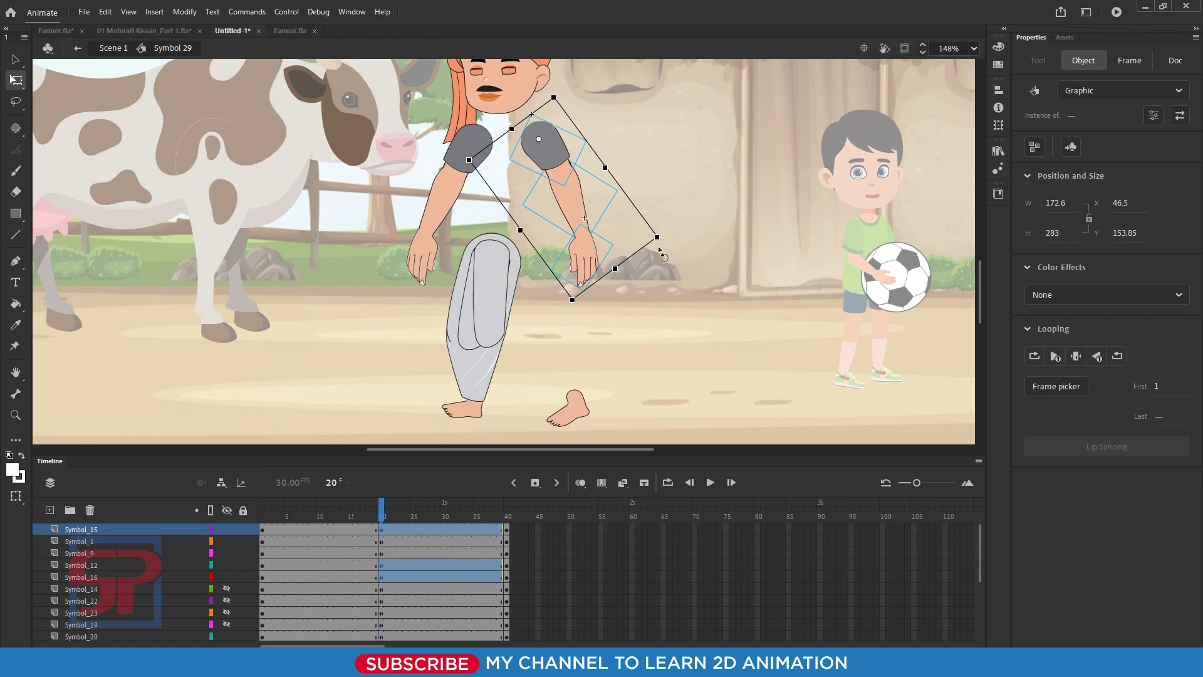
{"action": "left_click_drag", "start_coordinate": [228, 602], "coordinate": [228, 627]}
{"action": "left_click", "coordinate": [227, 588]}
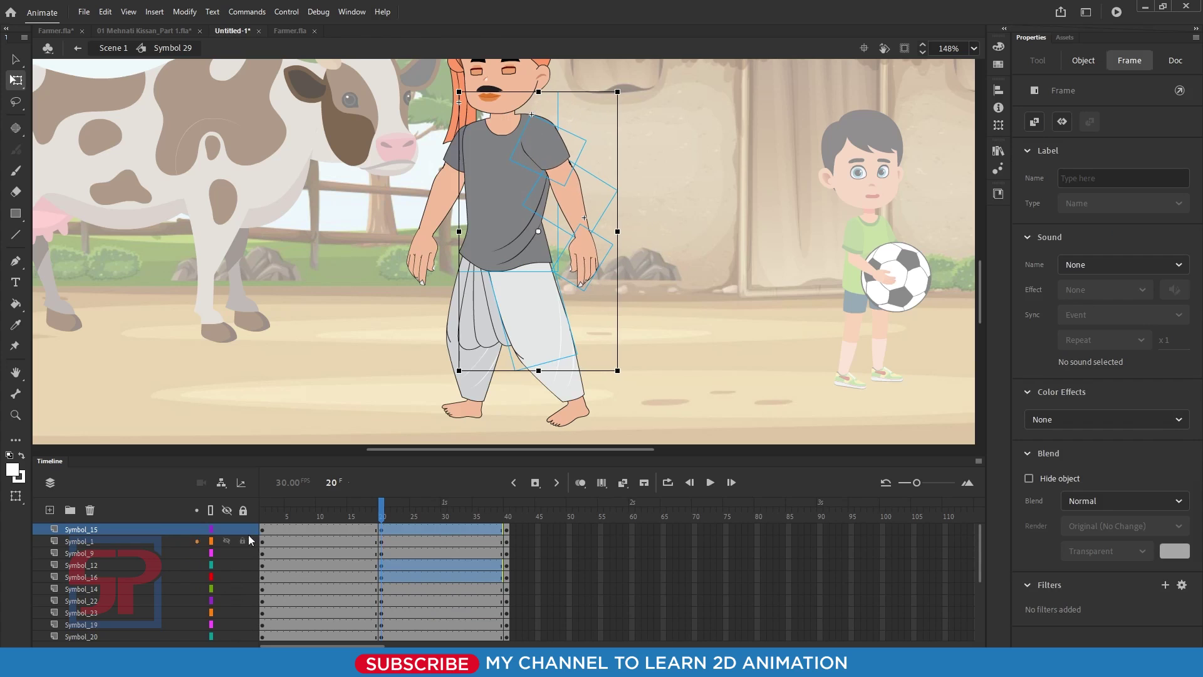
{"action": "left_click", "coordinate": [595, 374]}
Rotate the pants leg around a pivot set at the hip.
{"action": "scroll", "coordinate": [589, 402], "scroll_direction": "up", "scroll_amount": 1}
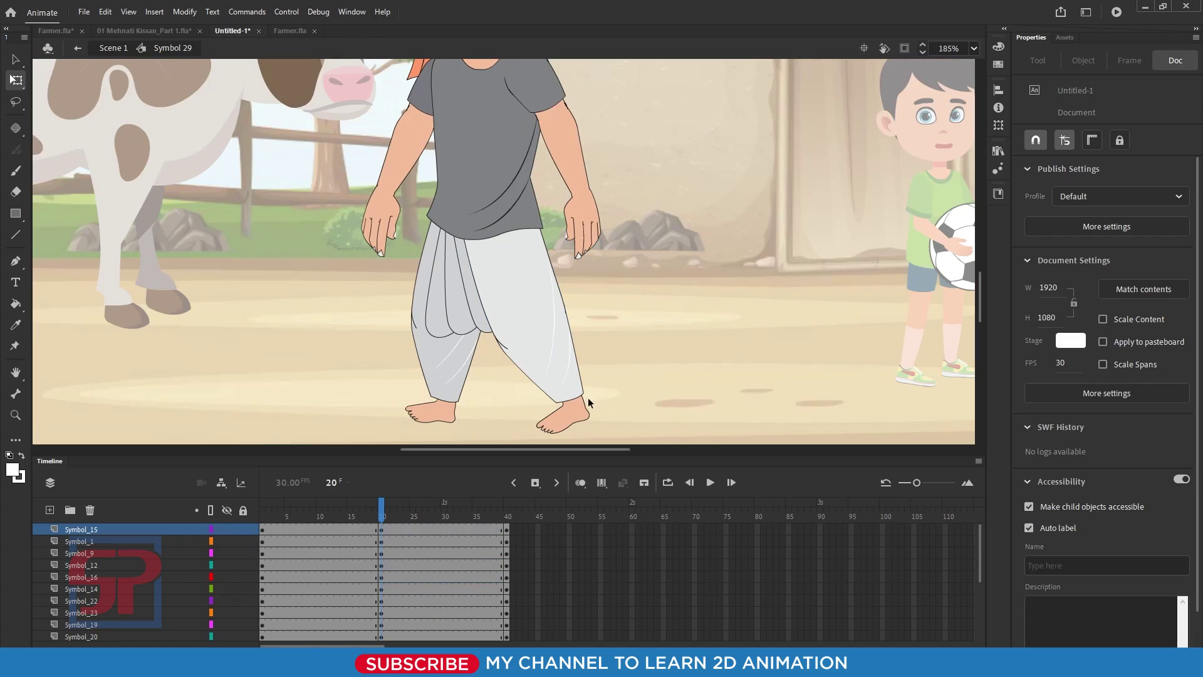
{"action": "left_click", "coordinate": [565, 425]}
{"action": "left_click", "coordinate": [529, 316]}
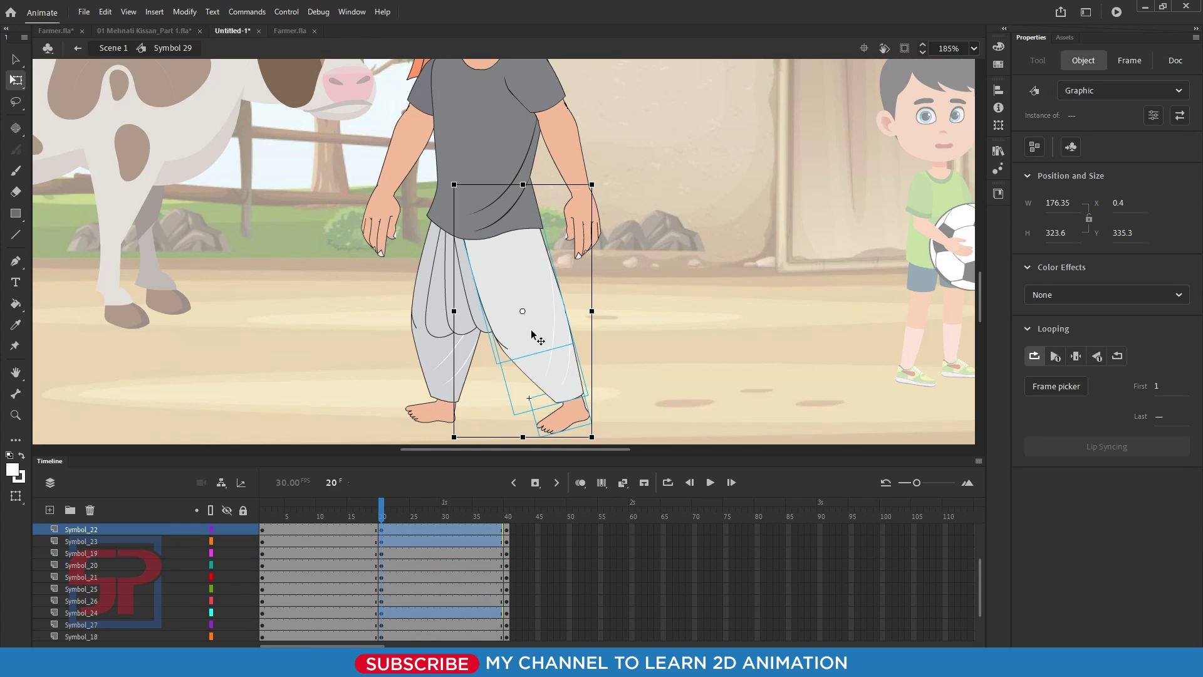
{"action": "left_click_drag", "start_coordinate": [528, 316], "coordinate": [512, 252]}
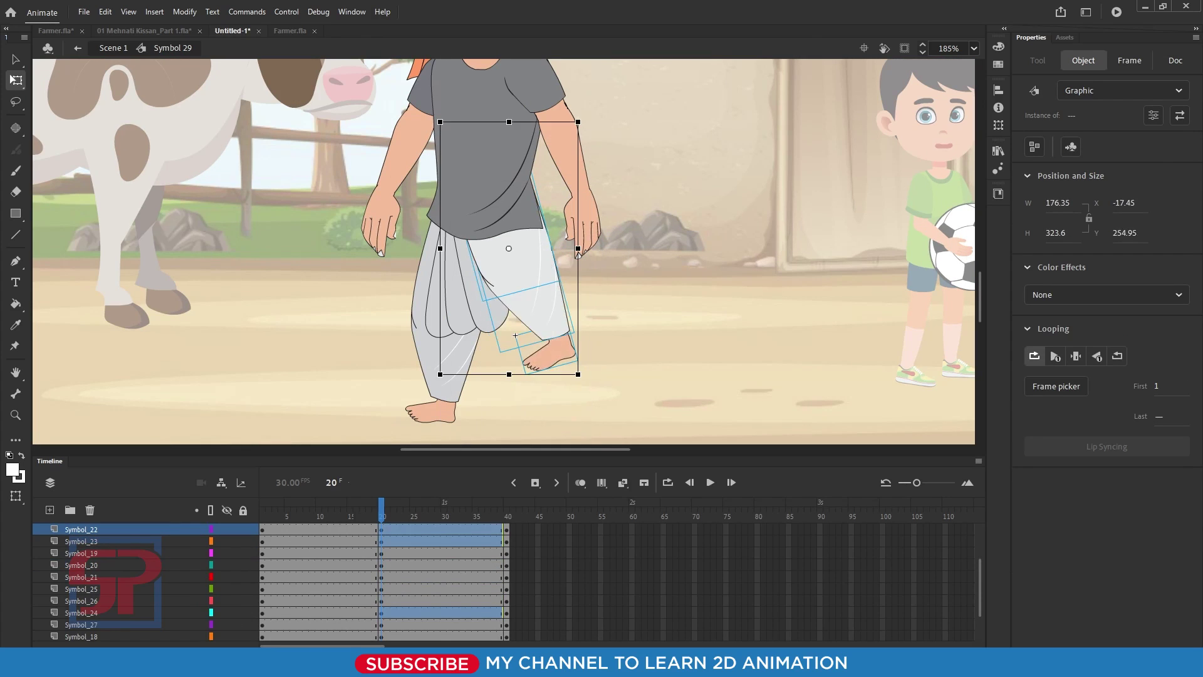
{"action": "key", "text": "ctrl+z"}
{"action": "left_click_drag", "start_coordinate": [522, 311], "coordinate": [501, 239]}
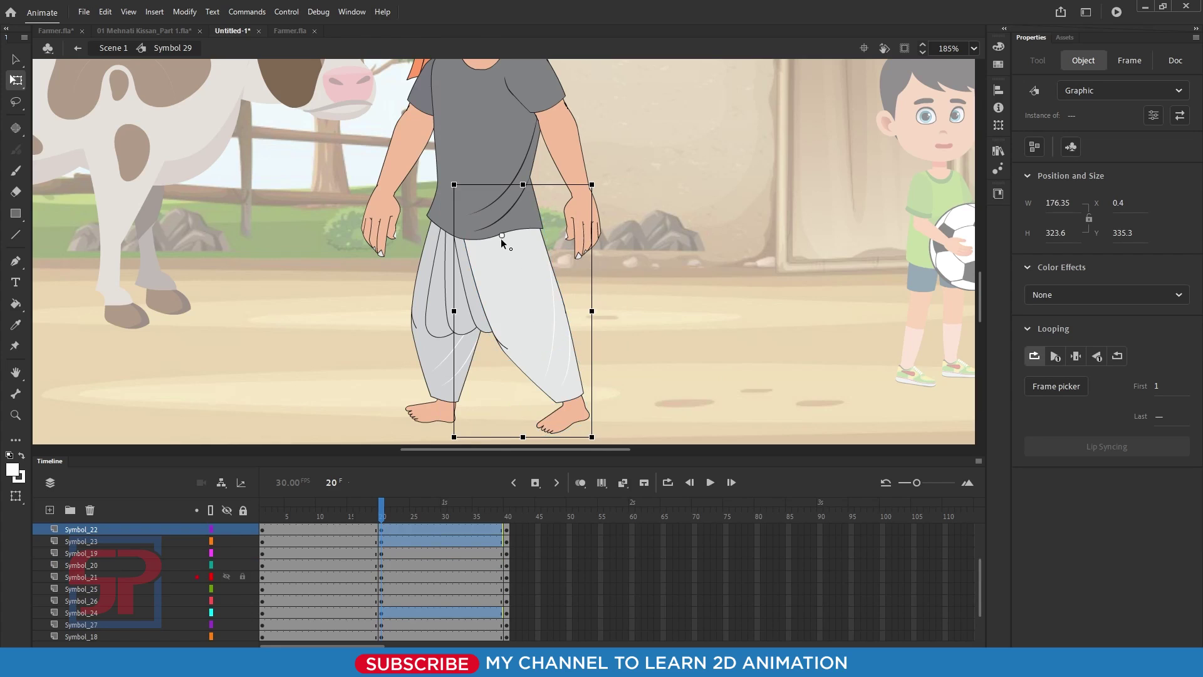
{"action": "left_click_drag", "start_coordinate": [597, 440], "coordinate": [483, 445]}
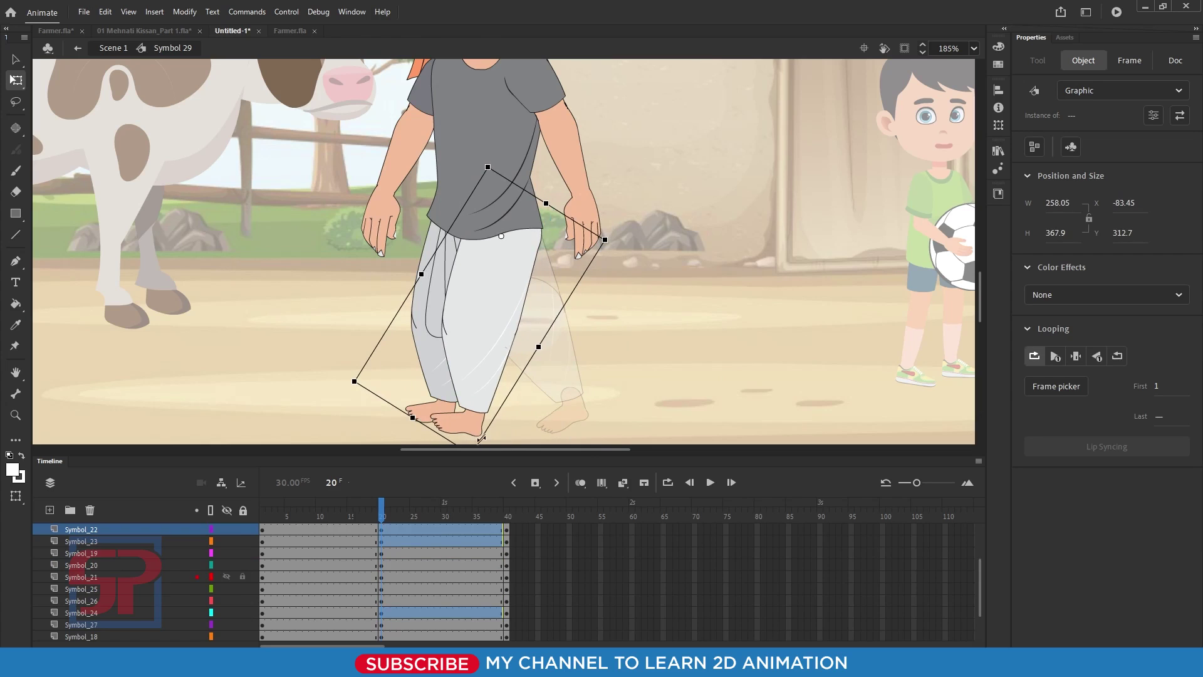
Rotate the front leg (foot, lower and upper leg) back around the waist.
{"action": "left_click", "coordinate": [429, 414]}
{"action": "left_click", "coordinate": [432, 368], "text": "shift"}
{"action": "left_click", "coordinate": [421, 300], "text": "shift"}
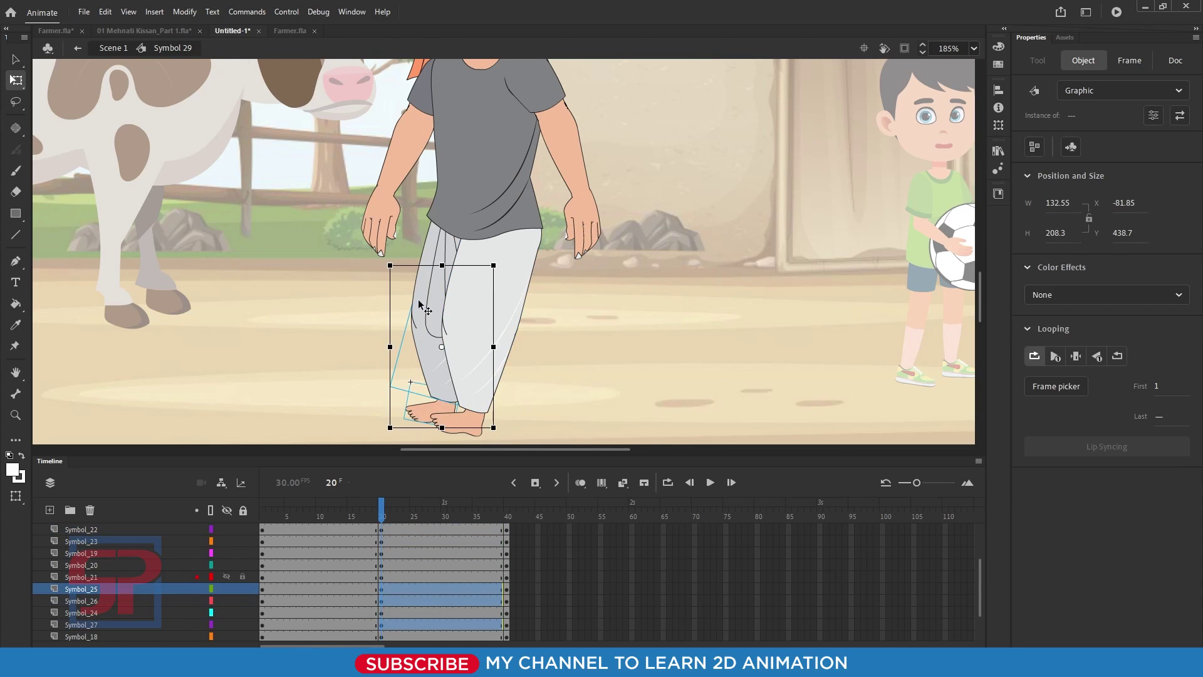
{"action": "left_click_drag", "start_coordinate": [453, 305], "coordinate": [439, 221]}
{"action": "left_click_drag", "start_coordinate": [525, 434], "coordinate": [668, 411]}
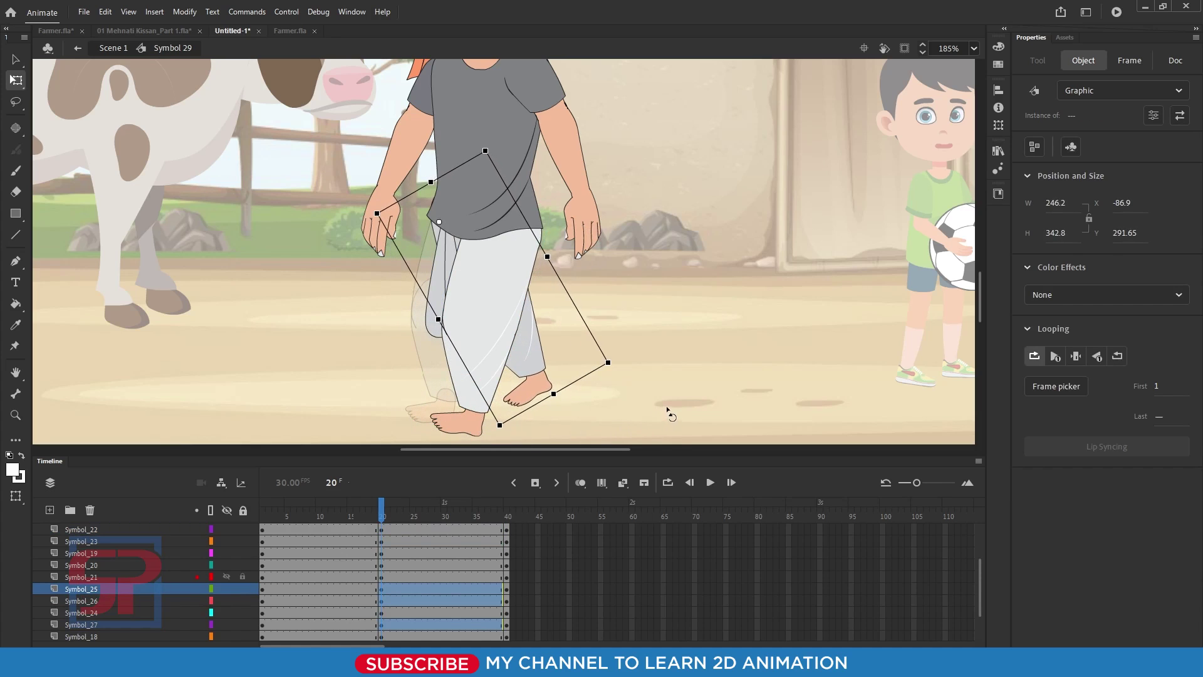
{"action": "left_click", "coordinate": [669, 411]}
Rotate the remaining leg piece upright and scrub back to frame 1 to check.
{"action": "scroll", "coordinate": [451, 307], "scroll_direction": "up", "scroll_amount": 3}
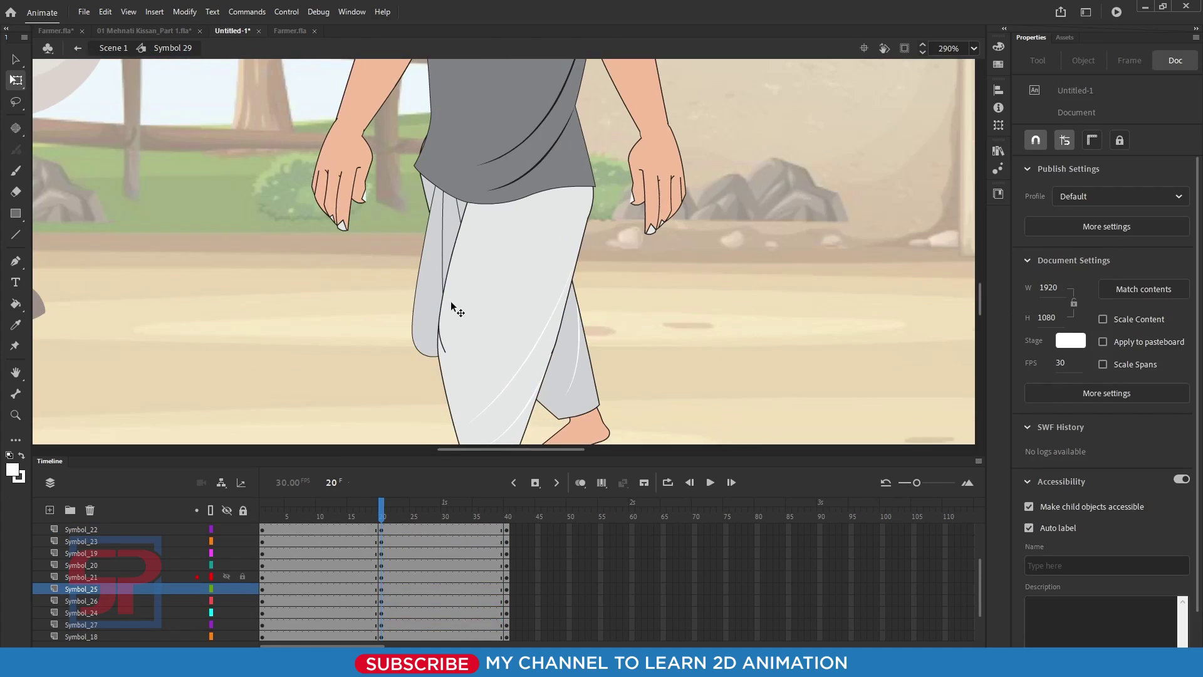
{"action": "left_click", "coordinate": [449, 230]}
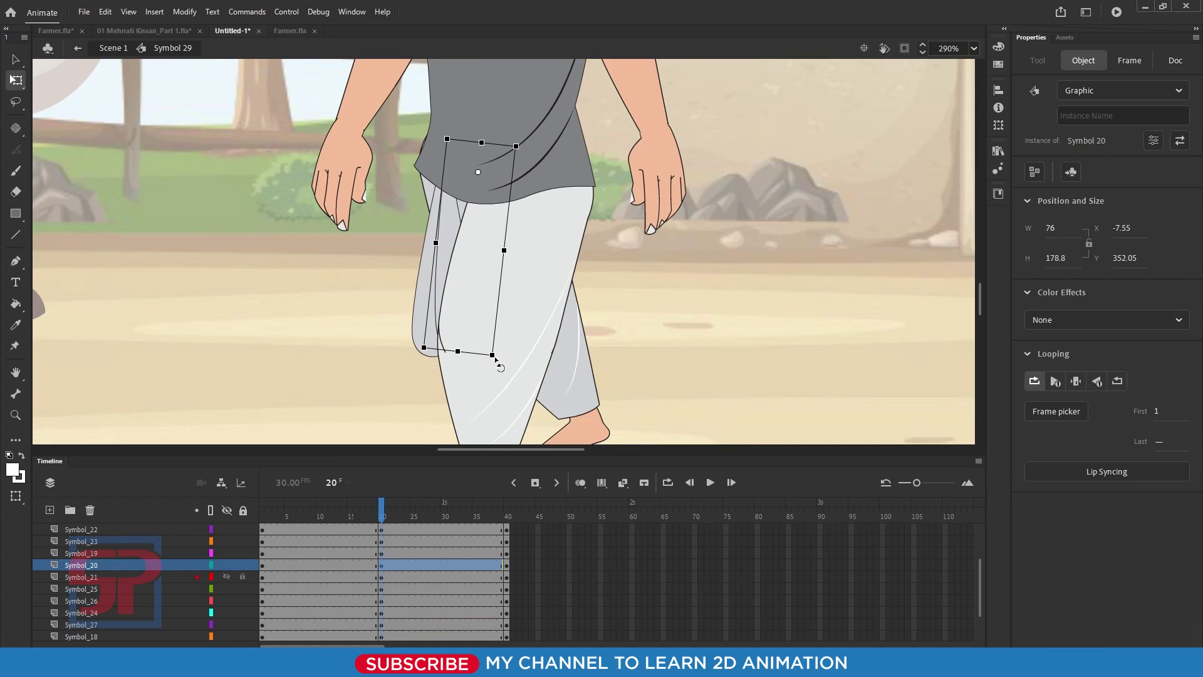
{"action": "left_click", "coordinate": [424, 332]}
{"action": "left_click_drag", "start_coordinate": [477, 370], "coordinate": [521, 369]}
{"action": "scroll", "coordinate": [474, 218], "scroll_direction": "down", "scroll_amount": 4}
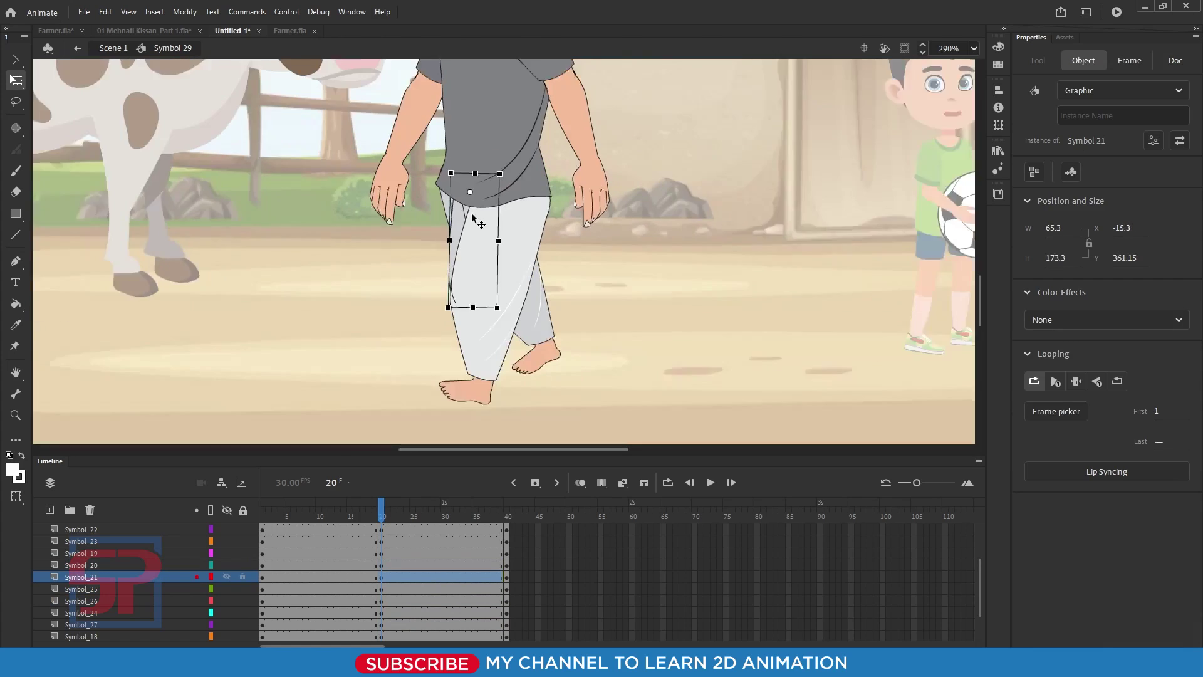
{"action": "left_click", "coordinate": [626, 274]}
{"action": "scroll", "coordinate": [517, 275], "scroll_direction": "down", "scroll_amount": 2}
{"action": "left_click_drag", "start_coordinate": [381, 515], "coordinate": [303, 554]}
Check the poses at frames 10 and 19 and enlarge the timeline.
{"action": "scroll", "coordinate": [490, 201], "scroll_direction": "up", "scroll_amount": 8}
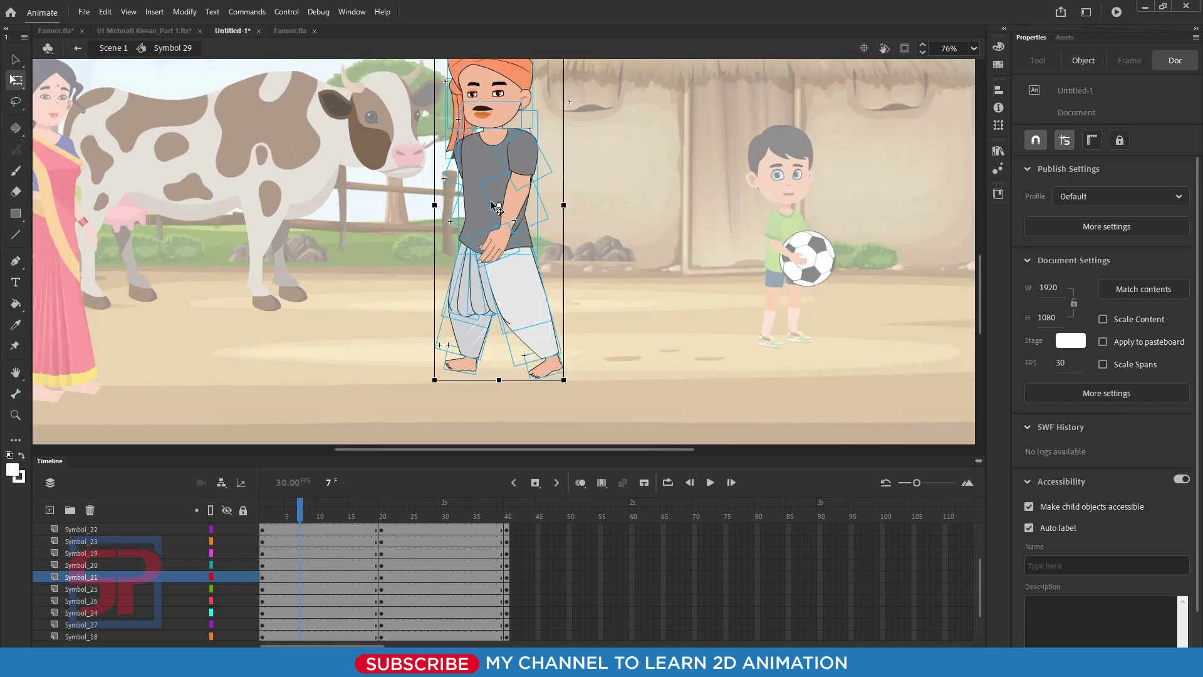
{"action": "scroll", "coordinate": [425, 214], "scroll_direction": "down", "scroll_amount": 3}
{"action": "scroll", "coordinate": [427, 217], "scroll_direction": "down", "scroll_amount": 5}
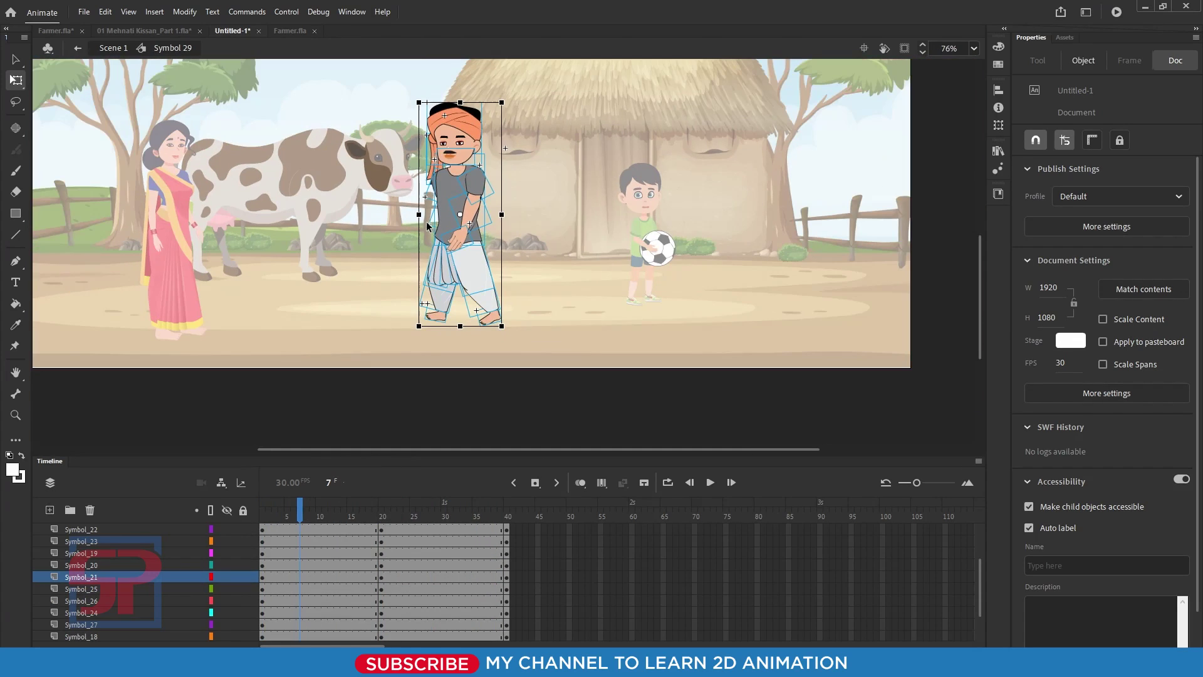
{"action": "left_click", "coordinate": [313, 510]}
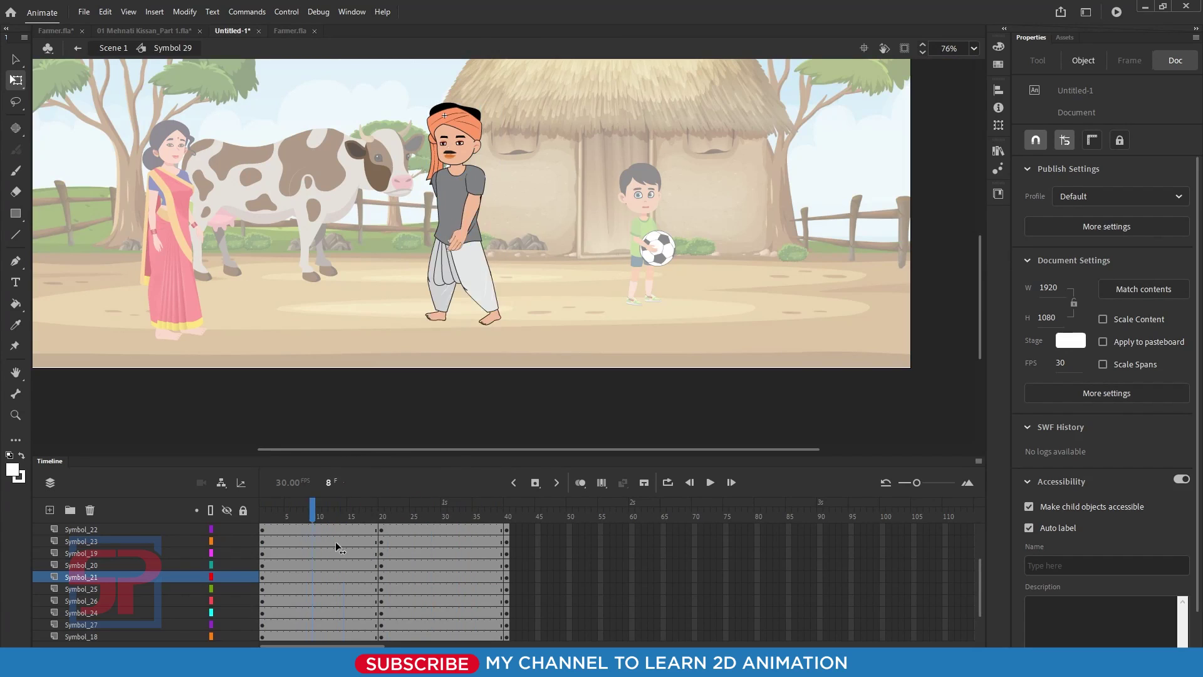
{"action": "left_click", "coordinate": [376, 508]}
{"action": "left_click_drag", "start_coordinate": [517, 455], "coordinate": [517, 328]}
Create classic tweens over frames 1–43 on all layers and preview the walk.
{"action": "left_click_drag", "start_coordinate": [528, 620], "coordinate": [263, 401]}
{"action": "right_click", "coordinate": [316, 421]}
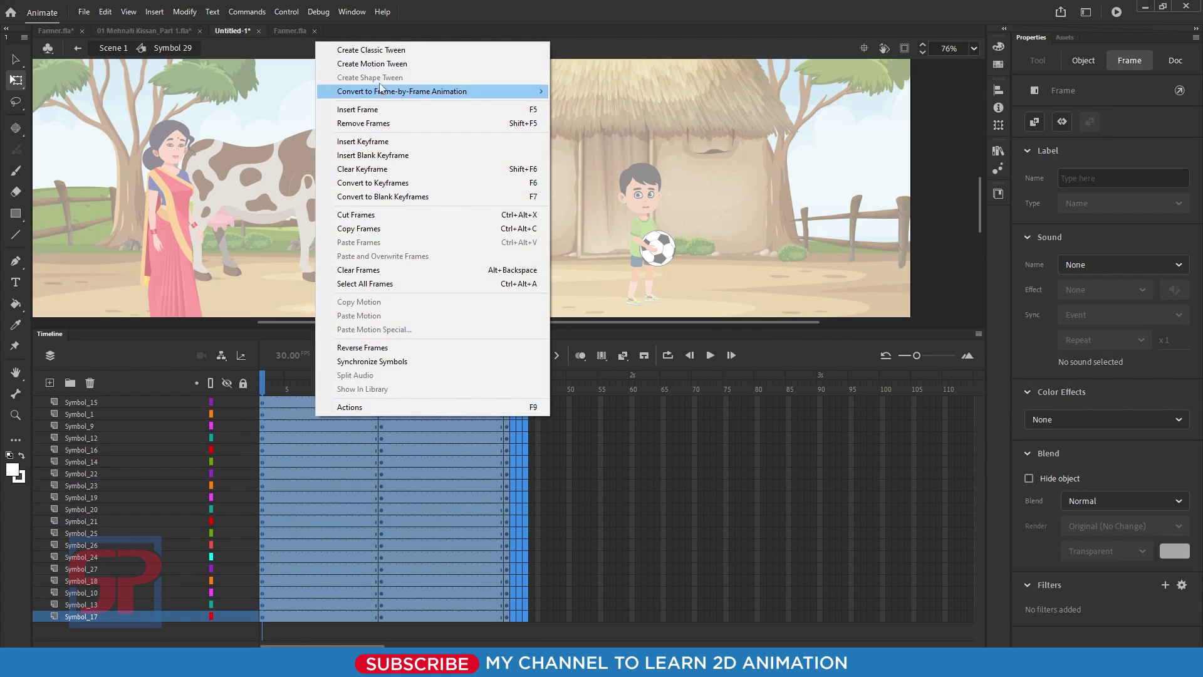
{"action": "left_click", "coordinate": [386, 55]}
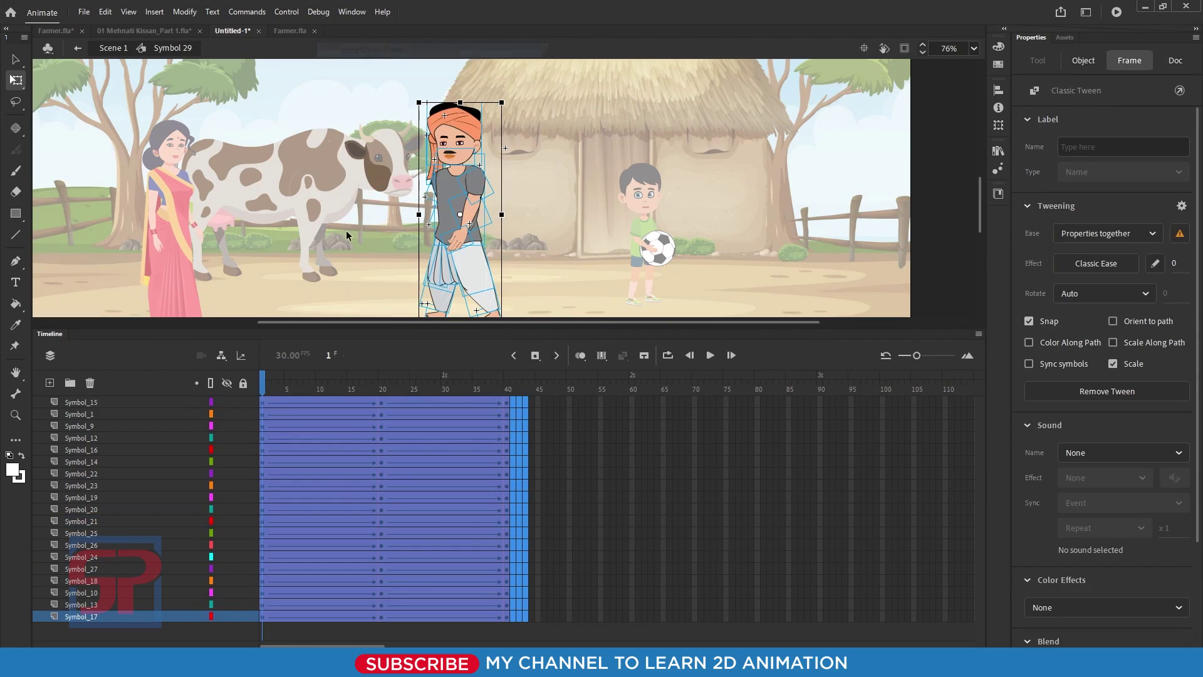
{"action": "left_click_drag", "start_coordinate": [426, 390], "coordinate": [291, 391]}
{"action": "key", "text": "Return"}
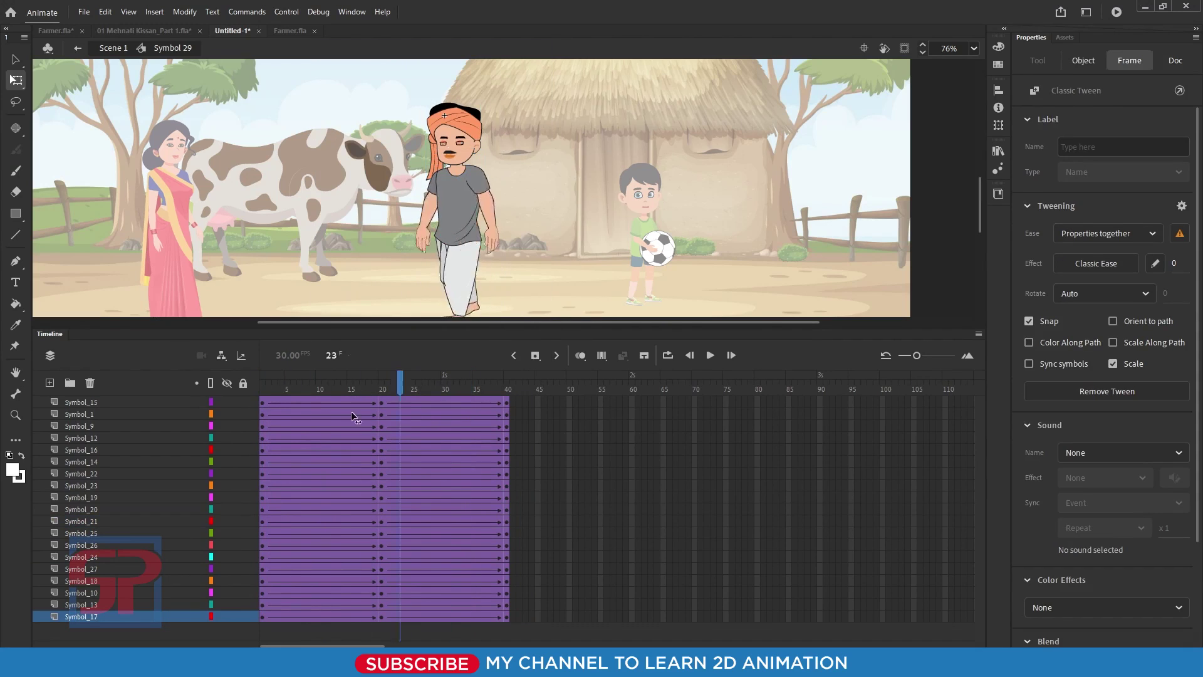
{"action": "left_click", "coordinate": [314, 467]}
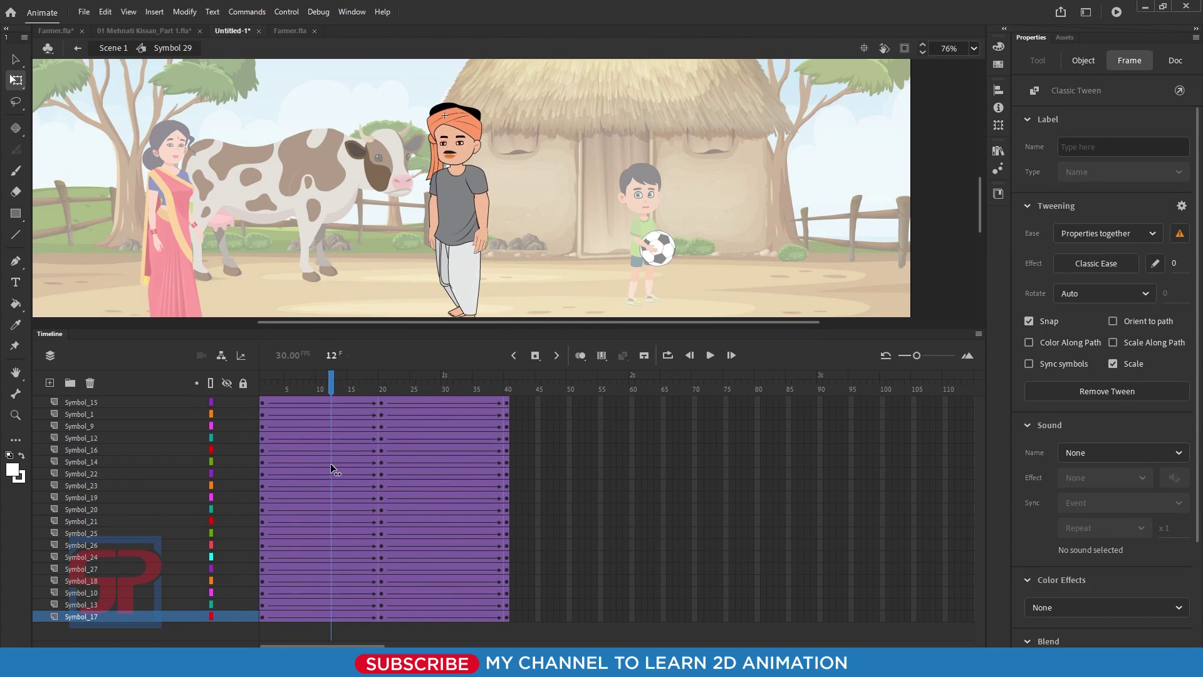
{"action": "left_click", "coordinate": [569, 485]}
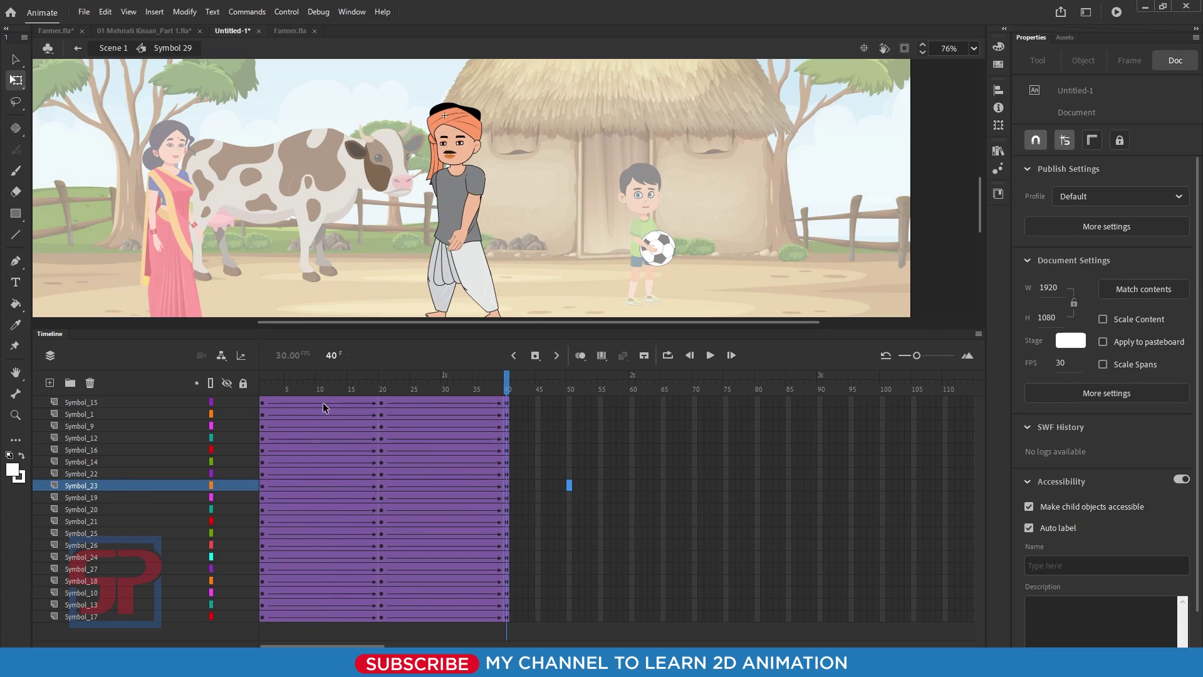
Insert keyframes at frame 10 on every layer.
{"action": "left_click_drag", "start_coordinate": [321, 402], "coordinate": [317, 617]}
{"action": "key", "text": "F6"}
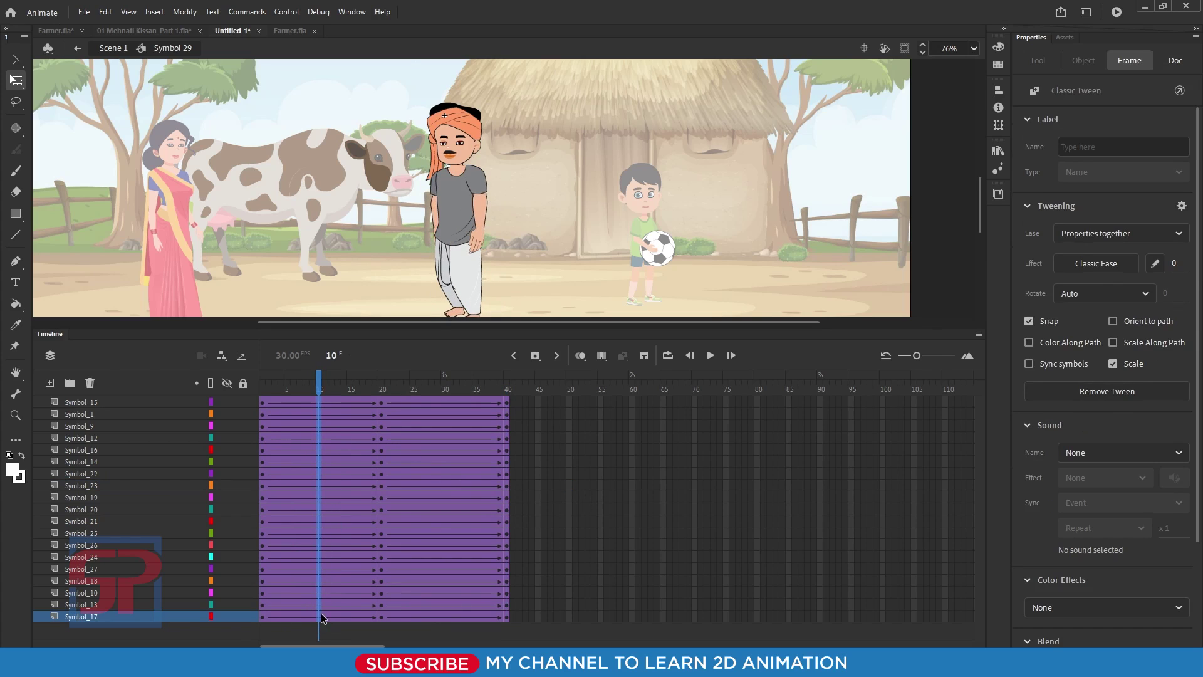
{"action": "left_click", "coordinate": [447, 402]}
At frame 10, rotate the farmer's thigh to swing the leg back.
{"action": "left_click_drag", "start_coordinate": [446, 327], "coordinate": [445, 443]}
{"action": "scroll", "coordinate": [463, 311], "scroll_direction": "up", "scroll_amount": 3}
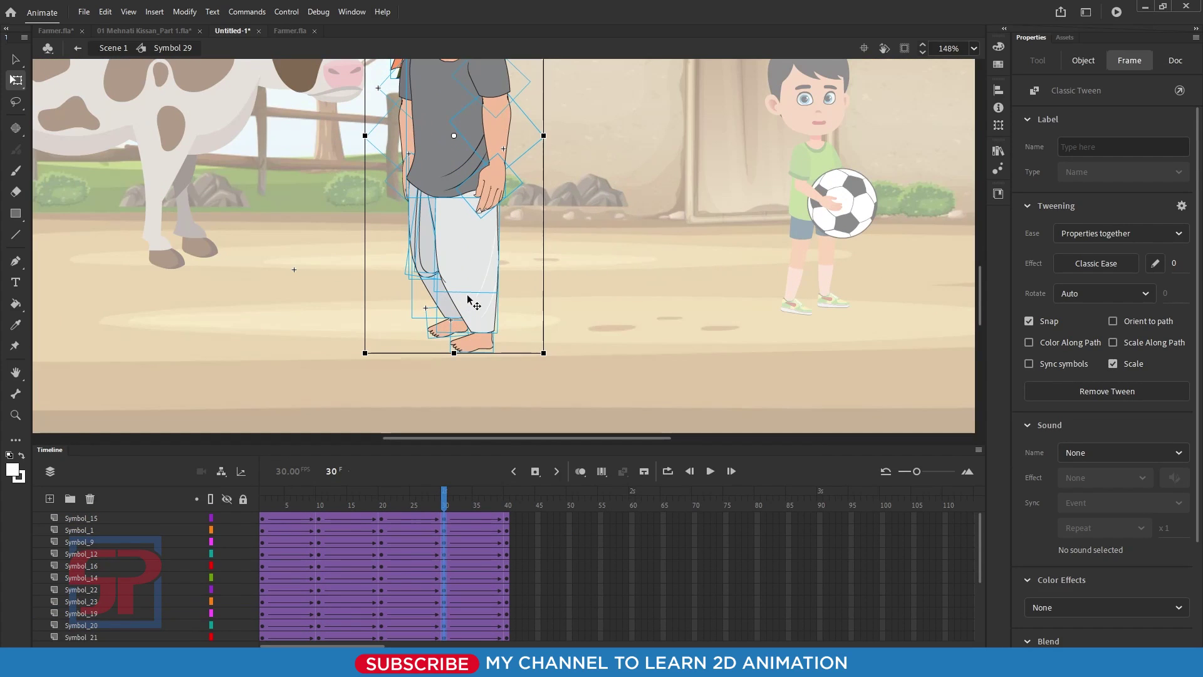
{"action": "left_click", "coordinate": [600, 348]}
{"action": "scroll", "coordinate": [551, 399], "scroll_direction": "down", "scroll_amount": 2}
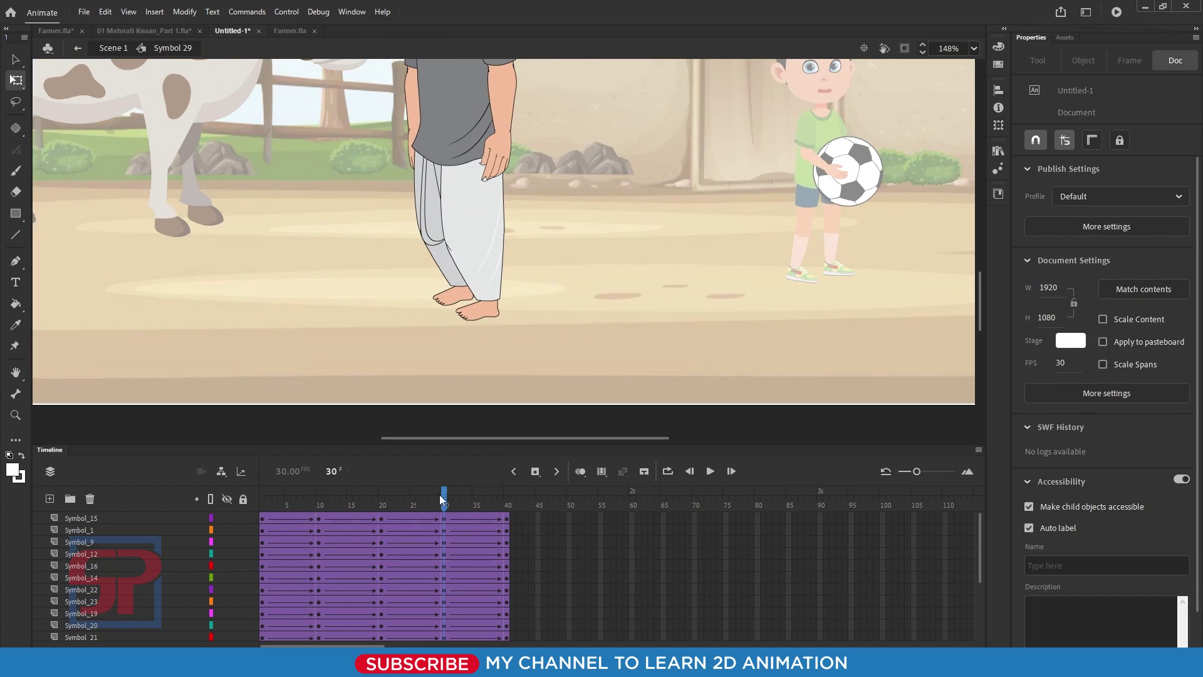
{"action": "left_click_drag", "start_coordinate": [441, 499], "coordinate": [263, 499]}
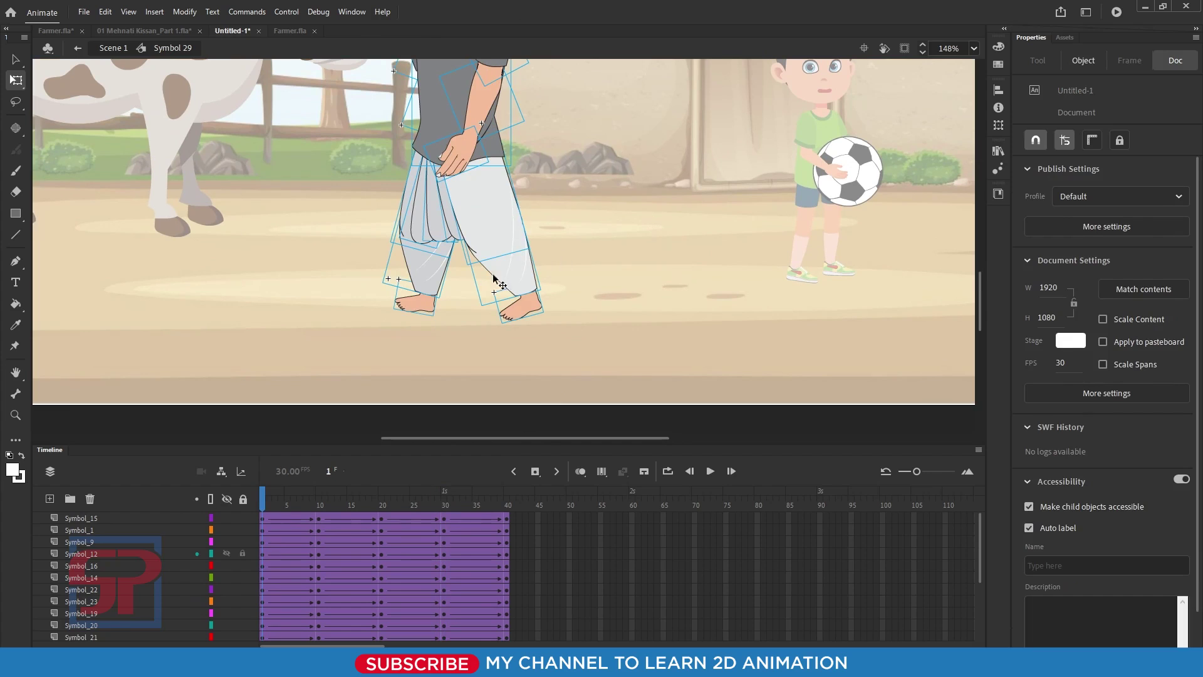
{"action": "left_click", "coordinate": [319, 505]}
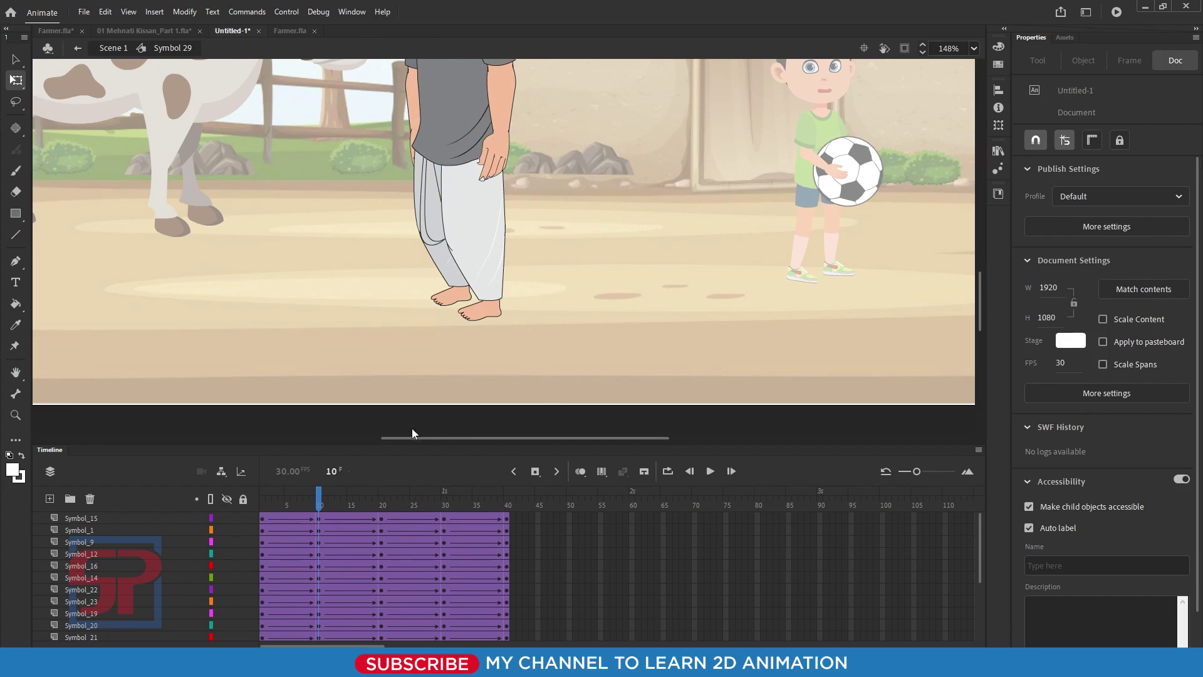
{"action": "left_click", "coordinate": [492, 310]}
{"action": "left_click", "coordinate": [488, 233], "text": "shift"}
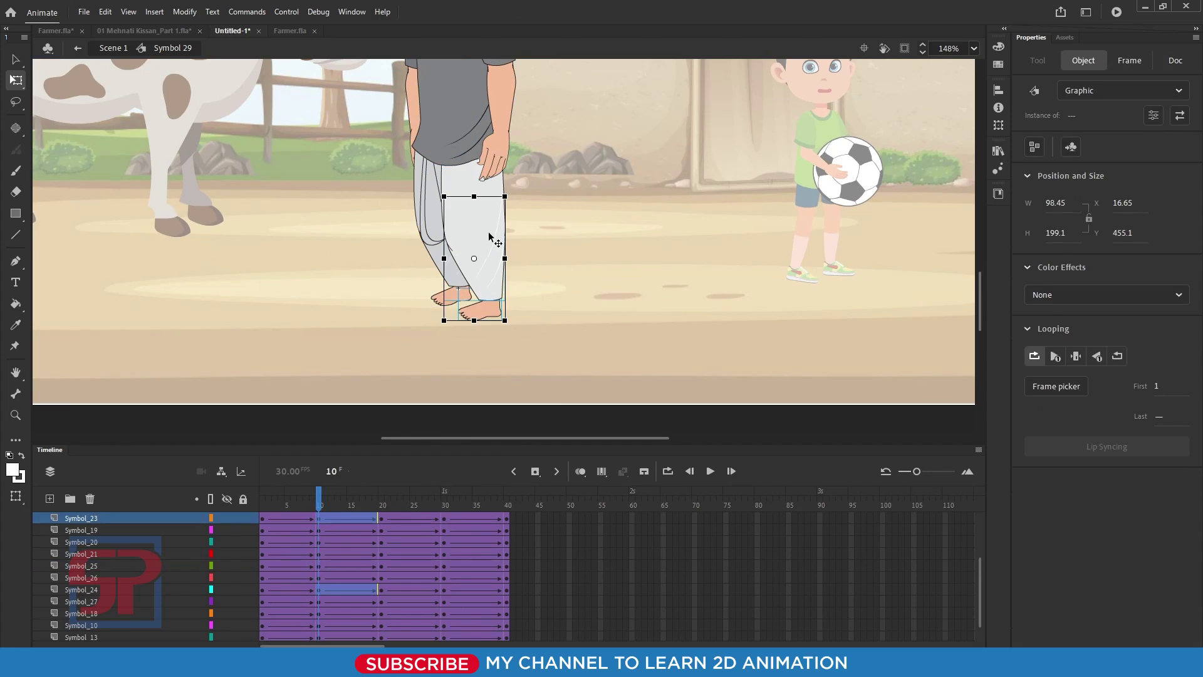
{"action": "left_click", "coordinate": [542, 217]}
{"action": "left_click", "coordinate": [474, 198]}
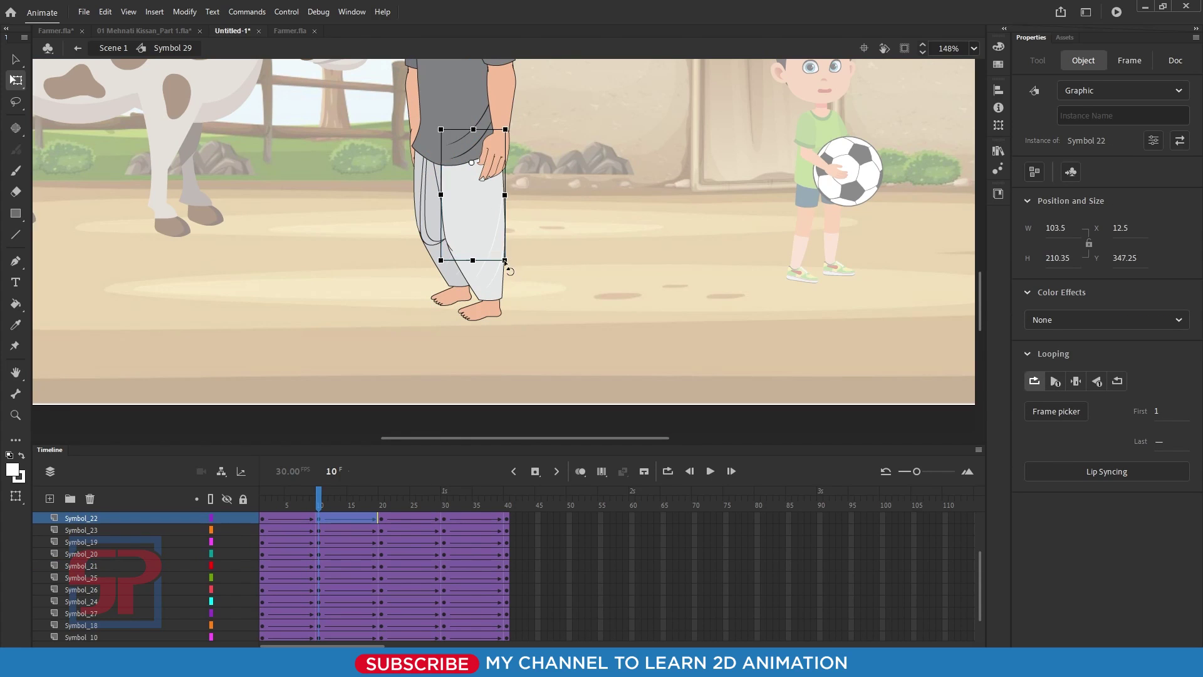
{"action": "left_click_drag", "start_coordinate": [507, 261], "coordinate": [485, 264]}
Rotate and raise the lower dhoti and foot behind him, nudging them into place.
{"action": "left_click", "coordinate": [493, 281]}
{"action": "left_click", "coordinate": [489, 318], "text": "shift"}
{"action": "left_click", "coordinate": [491, 316], "text": "shift"}
{"action": "left_click_drag", "start_coordinate": [515, 332], "coordinate": [510, 230]}
{"action": "scroll", "coordinate": [510, 260], "scroll_direction": "up", "scroll_amount": 3}
{"action": "left_click_drag", "start_coordinate": [623, 129], "coordinate": [612, 98]}
{"action": "key", "text": "Right"}
{"action": "key", "text": "Right"}
{"action": "key", "text": "Up"}
{"action": "key", "text": "Up"}
{"action": "key", "text": "Up"}
{"action": "key", "text": "Up"}
{"action": "key", "text": "Up"}
{"action": "key", "text": "Up"}
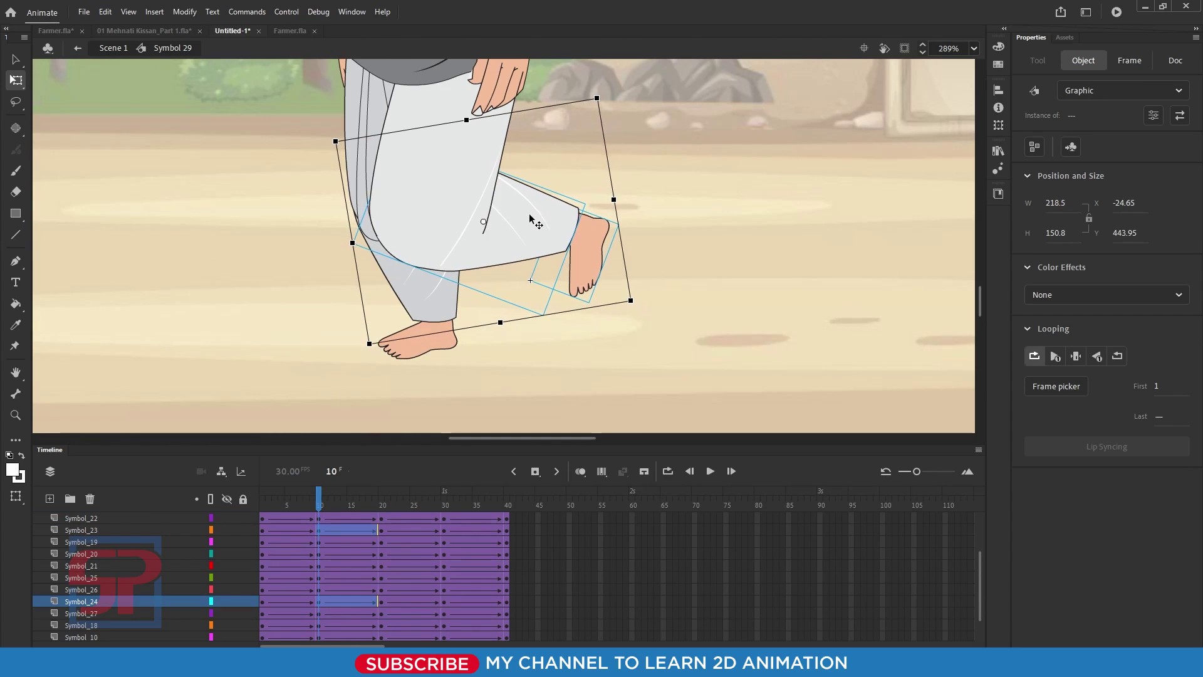
{"action": "key", "text": "Down"}
{"action": "scroll", "coordinate": [517, 268], "scroll_direction": "down", "scroll_amount": 5}
{"action": "left_click", "coordinate": [630, 308]}
{"action": "left_click_drag", "start_coordinate": [314, 497], "coordinate": [353, 512]}
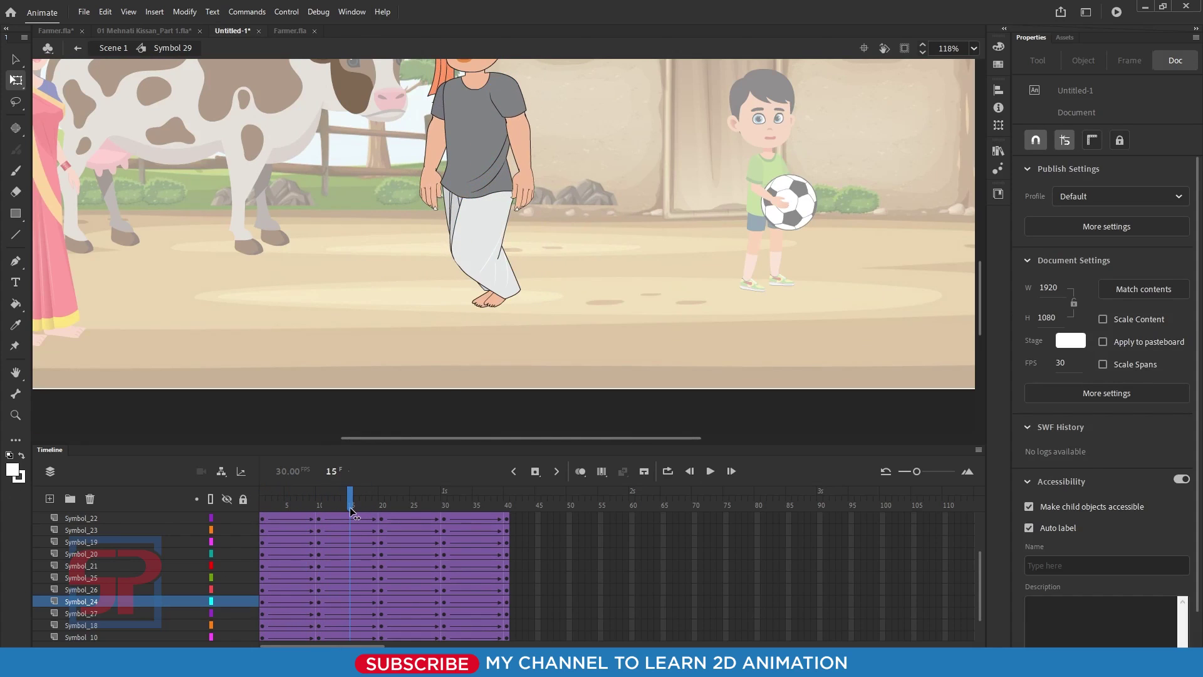
Move the farmer's foot down and forward, then scrub to check it.
{"action": "scroll", "coordinate": [476, 309], "scroll_direction": "up", "scroll_amount": 5}
{"action": "left_click", "coordinate": [507, 307]}
{"action": "left_click_drag", "start_coordinate": [507, 312], "coordinate": [528, 327]}
{"action": "left_click_drag", "start_coordinate": [355, 490], "coordinate": [445, 532]}
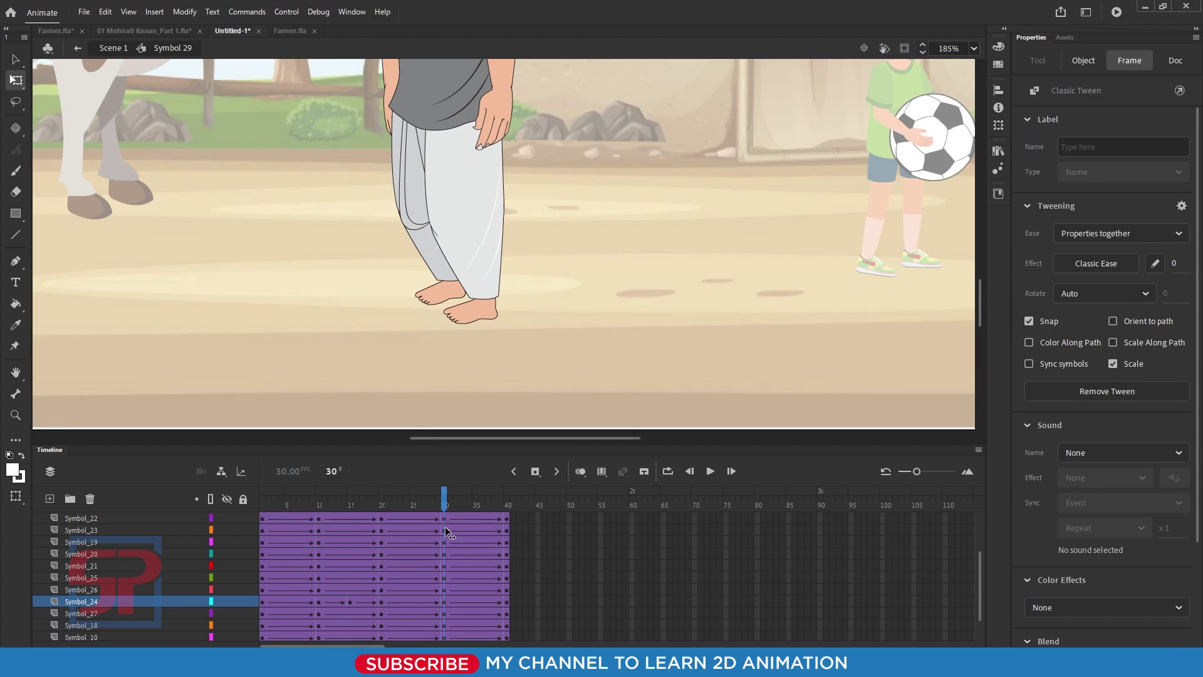
{"action": "left_click", "coordinate": [546, 285]}
At frame 30, rotate the back leg's thigh clockwise.
{"action": "left_click", "coordinate": [447, 301]}
{"action": "left_click", "coordinate": [396, 164], "text": "shift"}
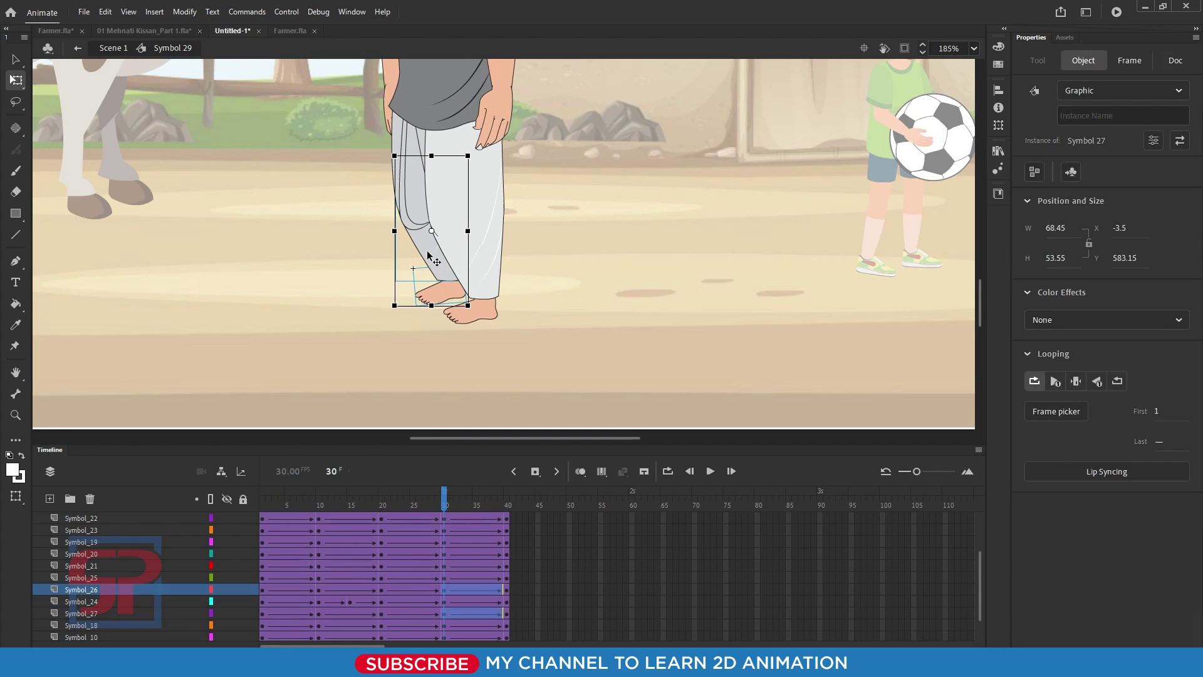
{"action": "left_click", "coordinate": [398, 168], "text": "shift"}
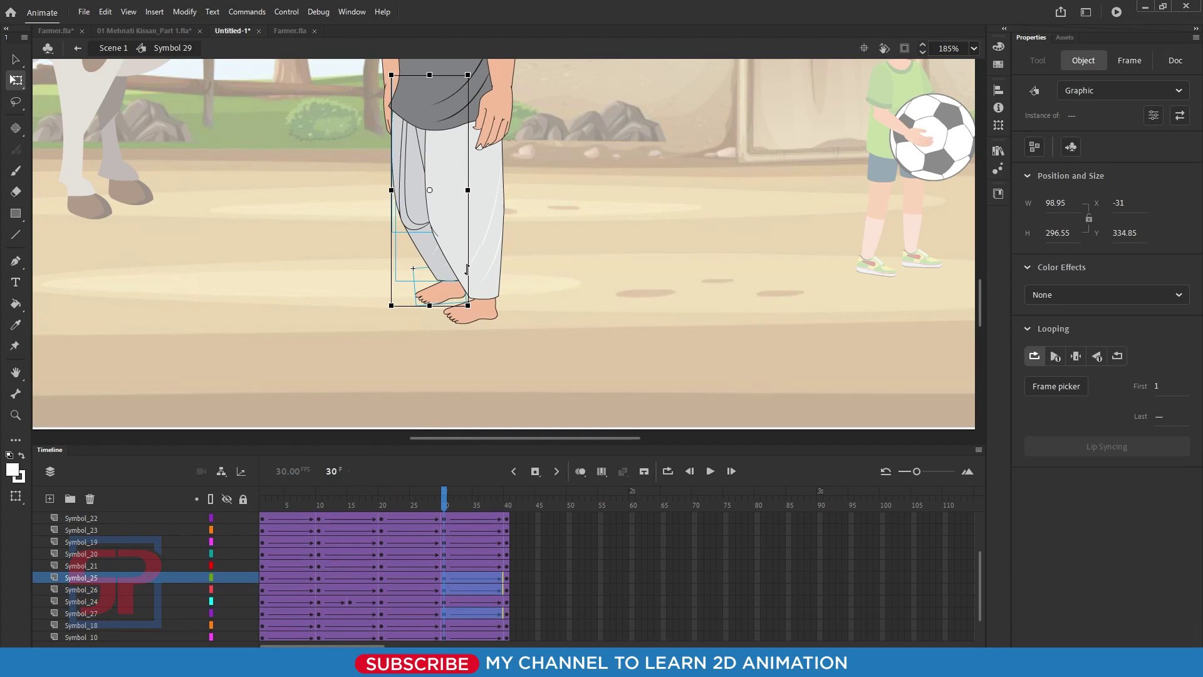
{"action": "left_click", "coordinate": [466, 268]}
{"action": "left_click", "coordinate": [396, 138]}
{"action": "left_click_drag", "start_coordinate": [474, 236], "coordinate": [444, 242]}
{"action": "left_click", "coordinate": [558, 274]}
Bend the calf at the knee, lift it back into place, and nudge it right.
{"action": "left_click", "coordinate": [436, 265]}
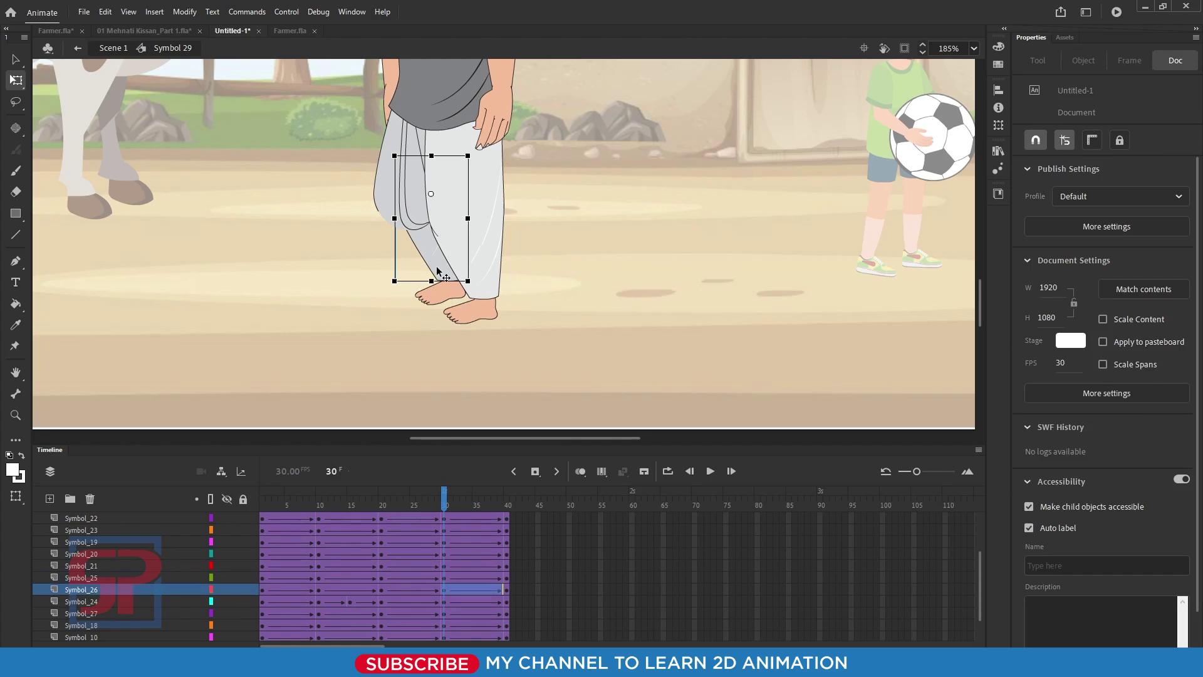
{"action": "left_click", "coordinate": [435, 265]}
{"action": "left_click_drag", "start_coordinate": [480, 310], "coordinate": [539, 261]}
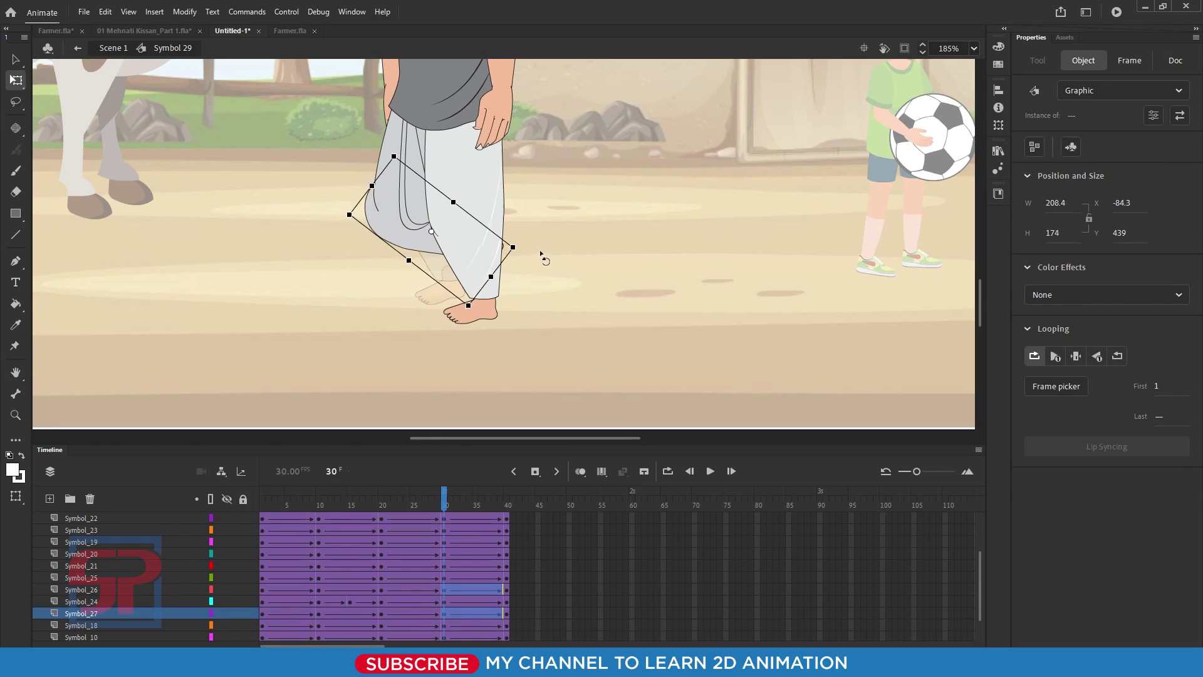
{"action": "scroll", "coordinate": [540, 261], "scroll_direction": "up", "scroll_amount": 5}
{"action": "left_click_drag", "start_coordinate": [649, 275], "coordinate": [655, 193]}
{"action": "left_click_drag", "start_coordinate": [332, 256], "coordinate": [370, 194]}
{"action": "key", "text": "Right"}
{"action": "scroll", "coordinate": [493, 113], "scroll_direction": "up", "scroll_amount": 4}
{"action": "scroll", "coordinate": [429, 193], "scroll_direction": "down", "scroll_amount": 6}
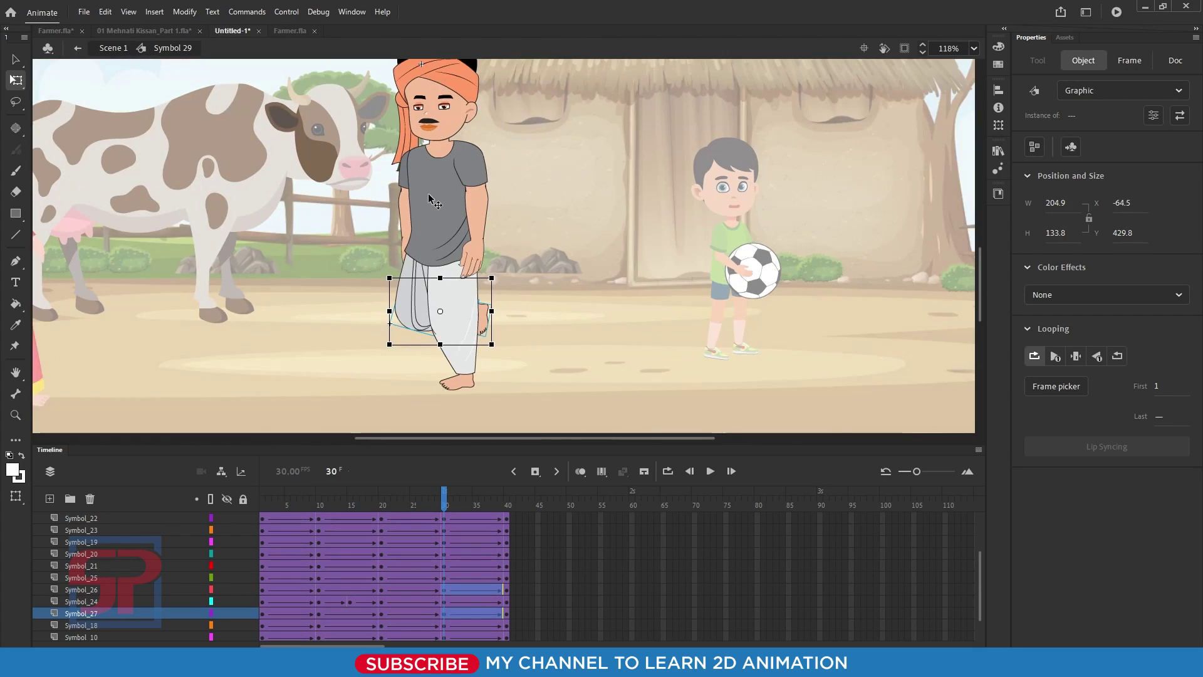
{"action": "left_click_drag", "start_coordinate": [455, 309], "coordinate": [450, 226]}
{"action": "left_click_drag", "start_coordinate": [447, 500], "coordinate": [480, 509]}
{"action": "scroll", "coordinate": [428, 280], "scroll_direction": "up", "scroll_amount": 5}
At frame 36, move the raised foot down and forward and preview the step.
{"action": "scroll", "coordinate": [429, 285], "scroll_direction": "up", "scroll_amount": 3}
{"action": "left_click", "coordinate": [375, 268]}
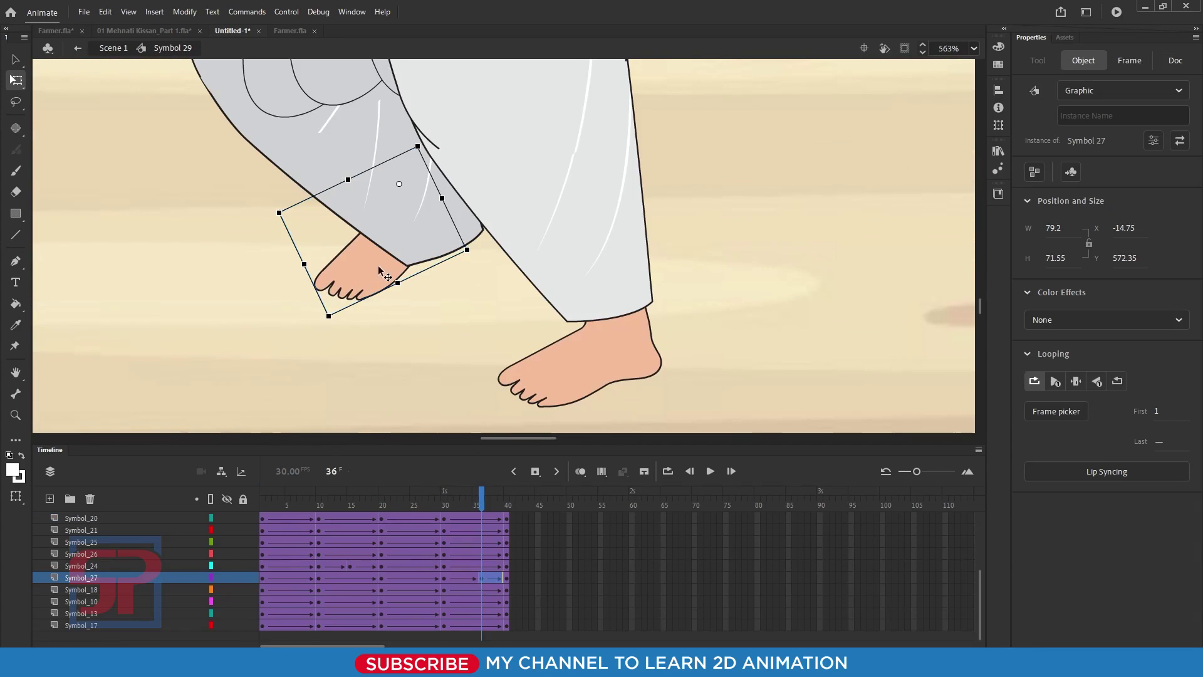
{"action": "left_click_drag", "start_coordinate": [374, 268], "coordinate": [413, 308]}
{"action": "scroll", "coordinate": [354, 256], "scroll_direction": "down", "scroll_amount": 4}
{"action": "scroll", "coordinate": [309, 147], "scroll_direction": "up", "scroll_amount": 2}
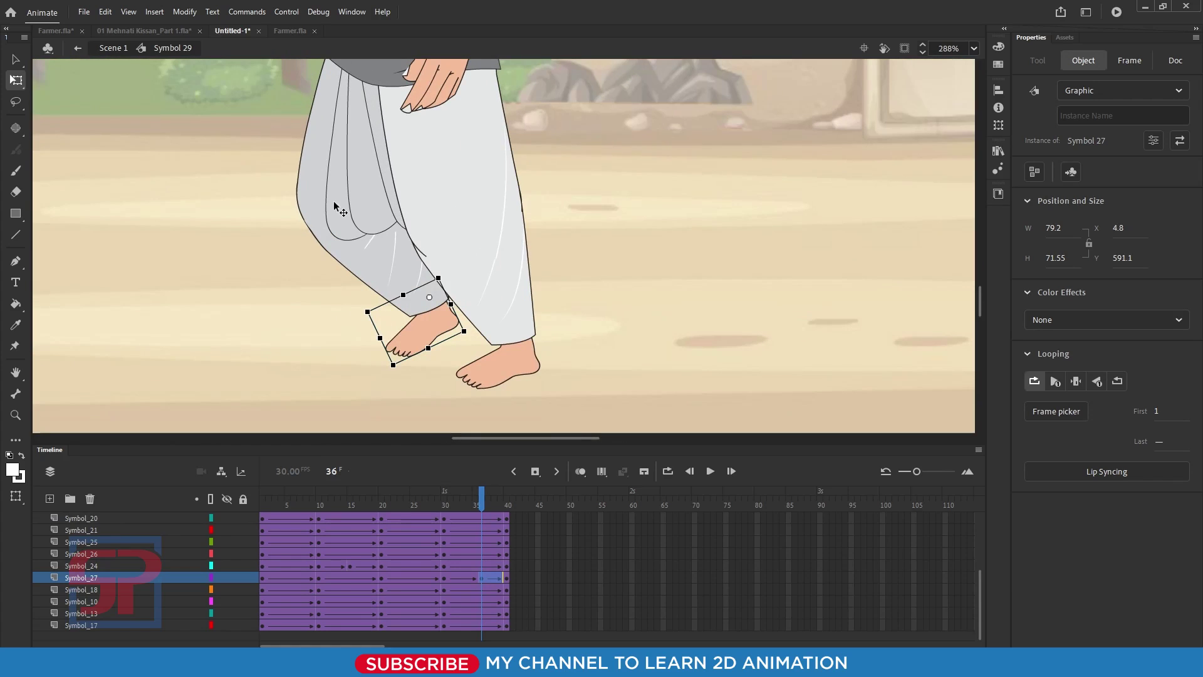
{"action": "left_click", "coordinate": [342, 220]}
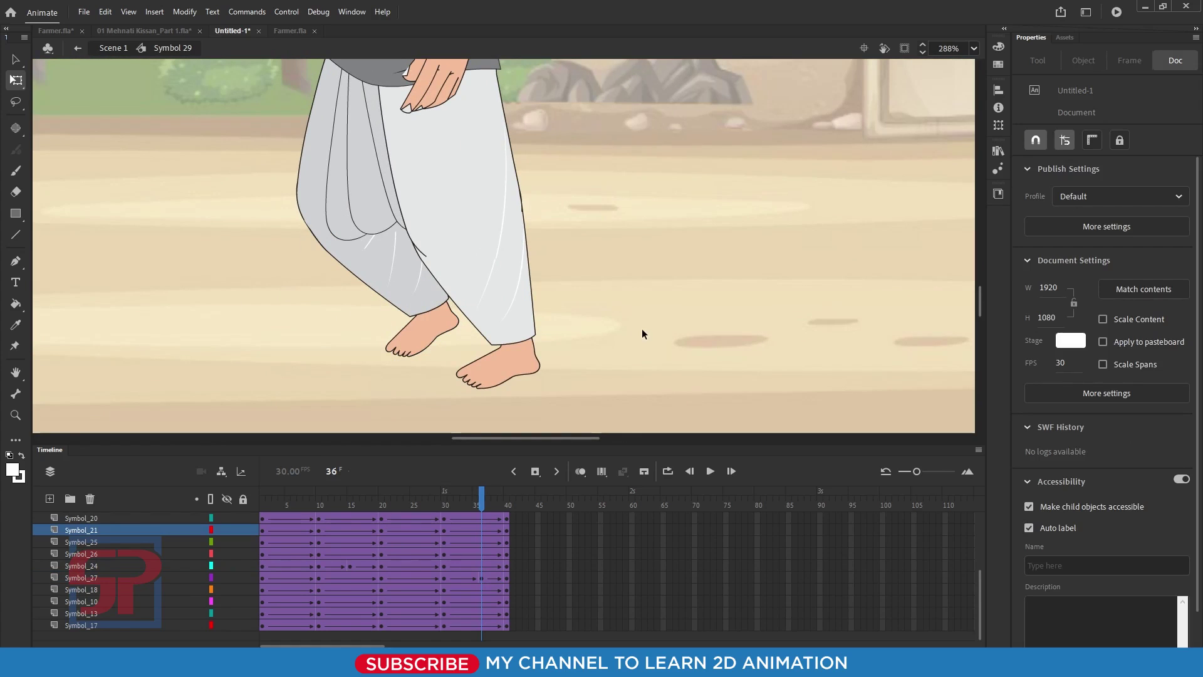
{"action": "left_click_drag", "start_coordinate": [483, 506], "coordinate": [441, 528]}
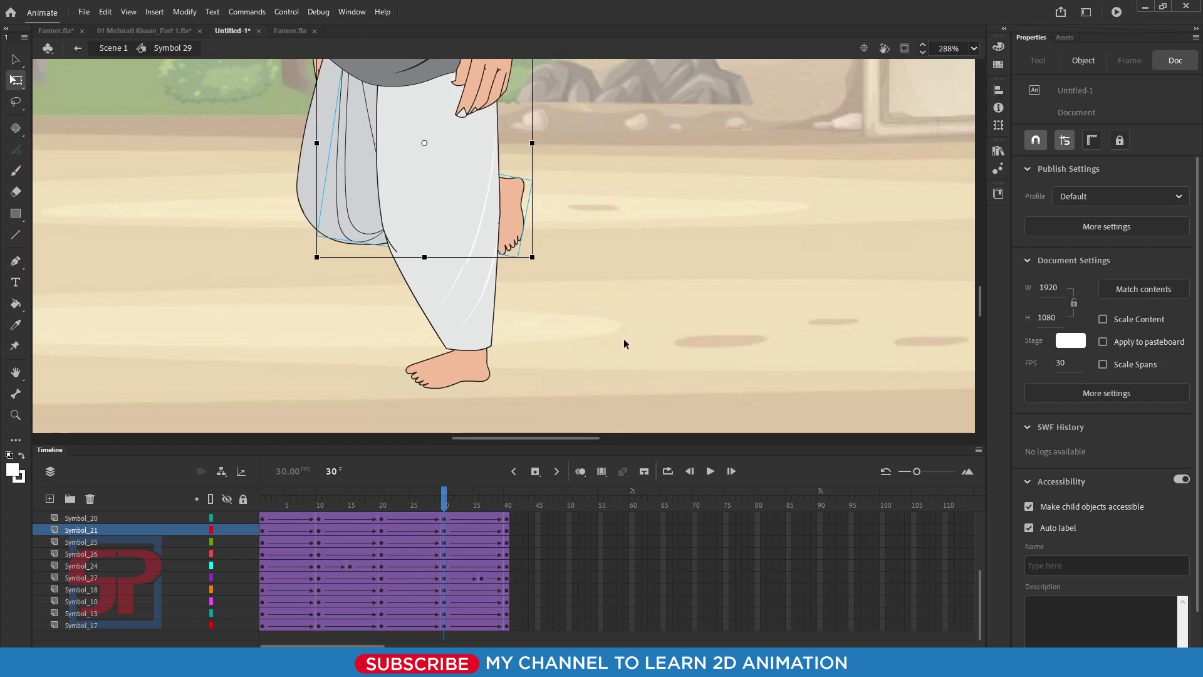
Rotate the dhoti fold pieces to follow the leg, undoing the last rotation.
{"action": "scroll", "coordinate": [379, 151], "scroll_direction": "up", "scroll_amount": 3}
{"action": "left_click", "coordinate": [387, 98]}
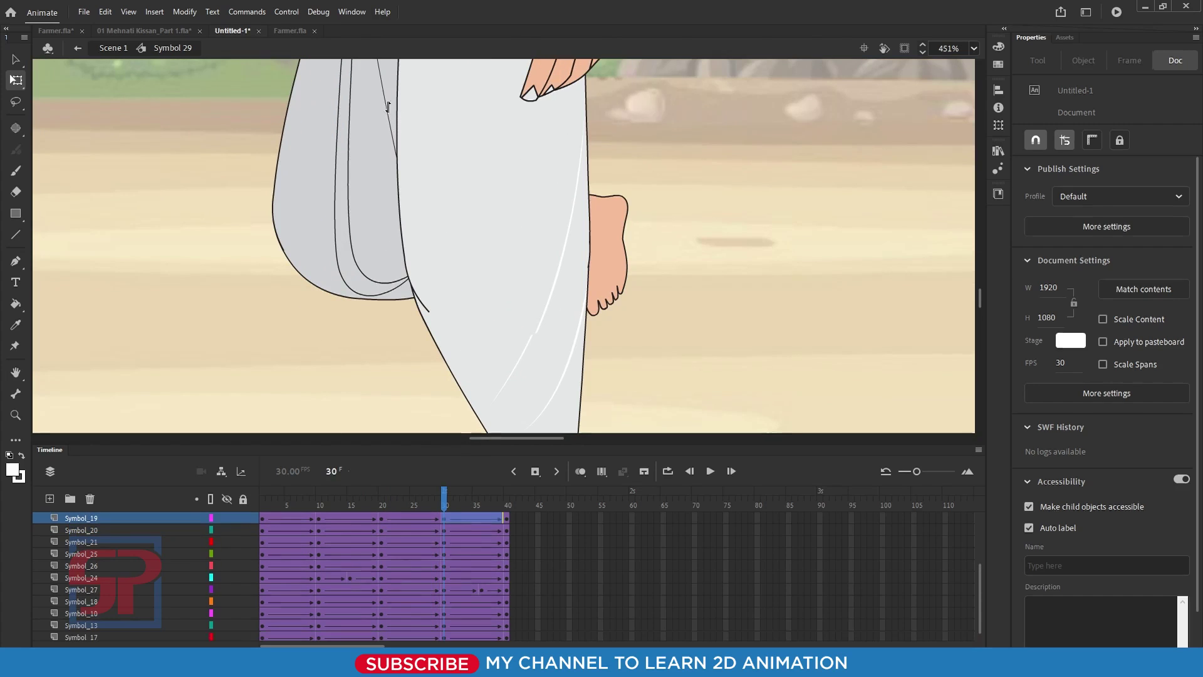
{"action": "left_click_drag", "start_coordinate": [502, 277], "coordinate": [482, 285]}
{"action": "left_click", "coordinate": [349, 261]}
{"action": "left_click_drag", "start_coordinate": [426, 312], "coordinate": [440, 290]}
{"action": "left_click", "coordinate": [373, 256]}
{"action": "key", "text": "ctrl+z"}
{"action": "scroll", "coordinate": [357, 239], "scroll_direction": "down", "scroll_amount": 5}
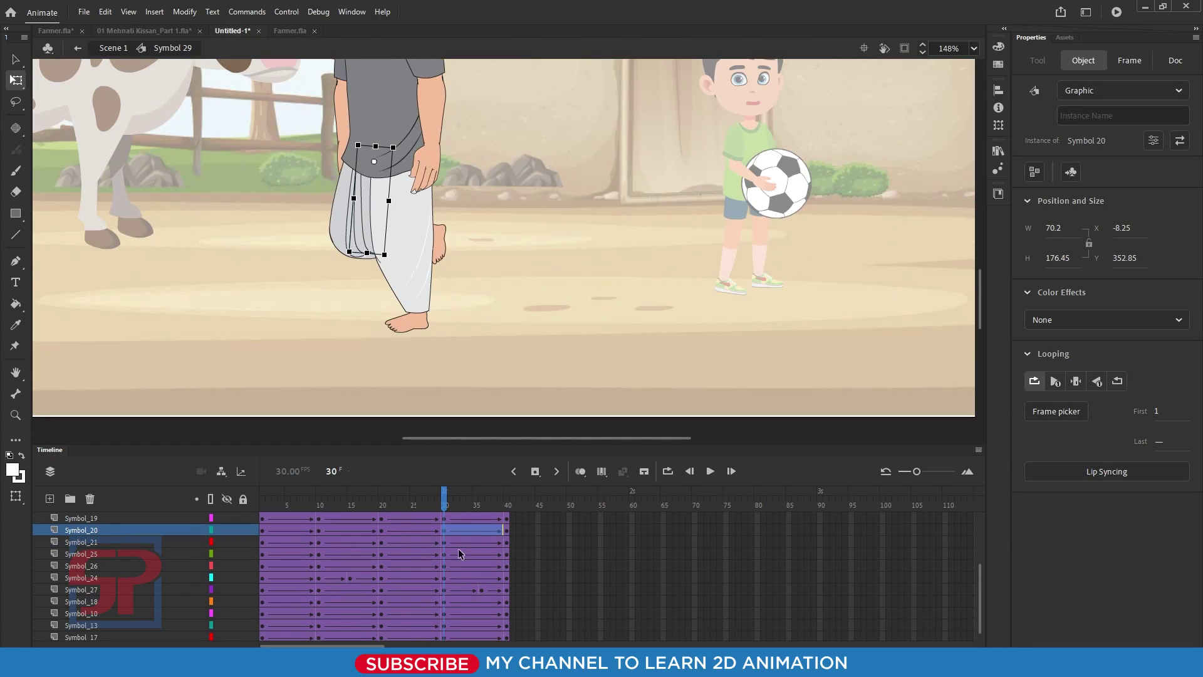
Nudge the whole farmer down at frames 1, 20 and 40 to level his height.
{"action": "key", "text": "ctrl+a"}
{"action": "left_click_drag", "start_coordinate": [444, 499], "coordinate": [232, 532]}
{"action": "scroll", "coordinate": [457, 368], "scroll_direction": "down", "scroll_amount": 4}
{"action": "left_click_drag", "start_coordinate": [383, 141], "coordinate": [514, 367]}
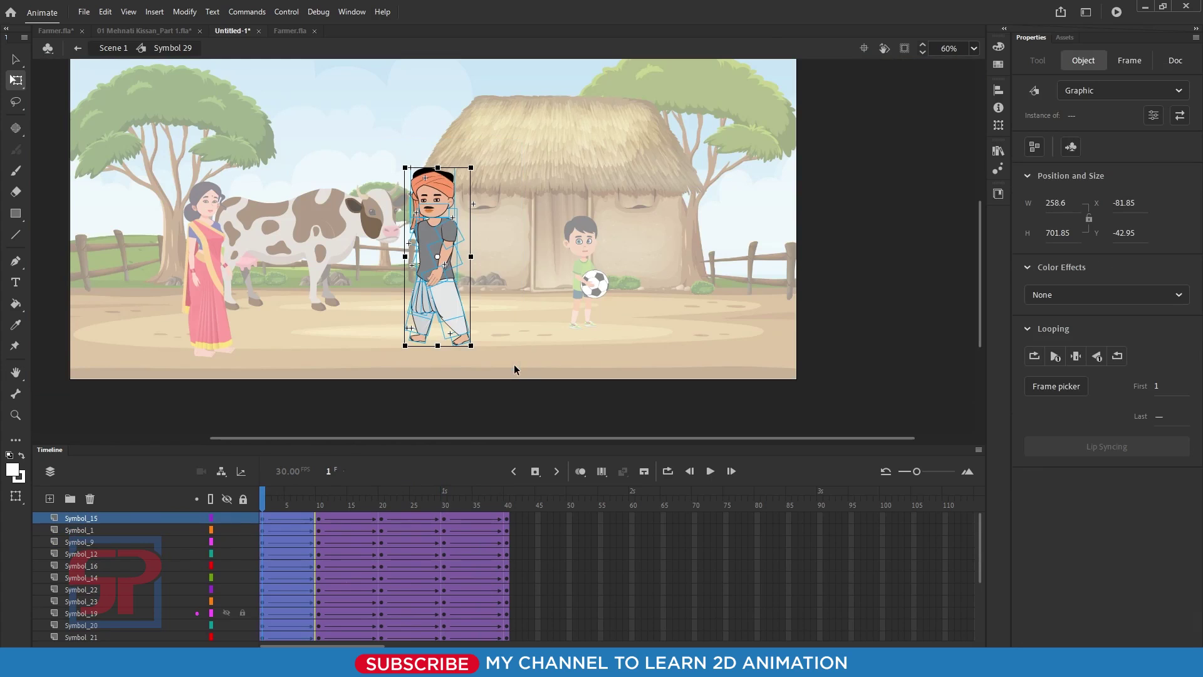
{"action": "key", "text": "Down"}
{"action": "key", "text": "Down"}
{"action": "key", "text": "Down"}
{"action": "key", "text": "Down"}
{"action": "key", "text": "Down"}
{"action": "key", "text": "Down"}
{"action": "key", "text": "Down"}
{"action": "key", "text": "Down"}
{"action": "key", "text": "Down"}
{"action": "key", "text": "Down"}
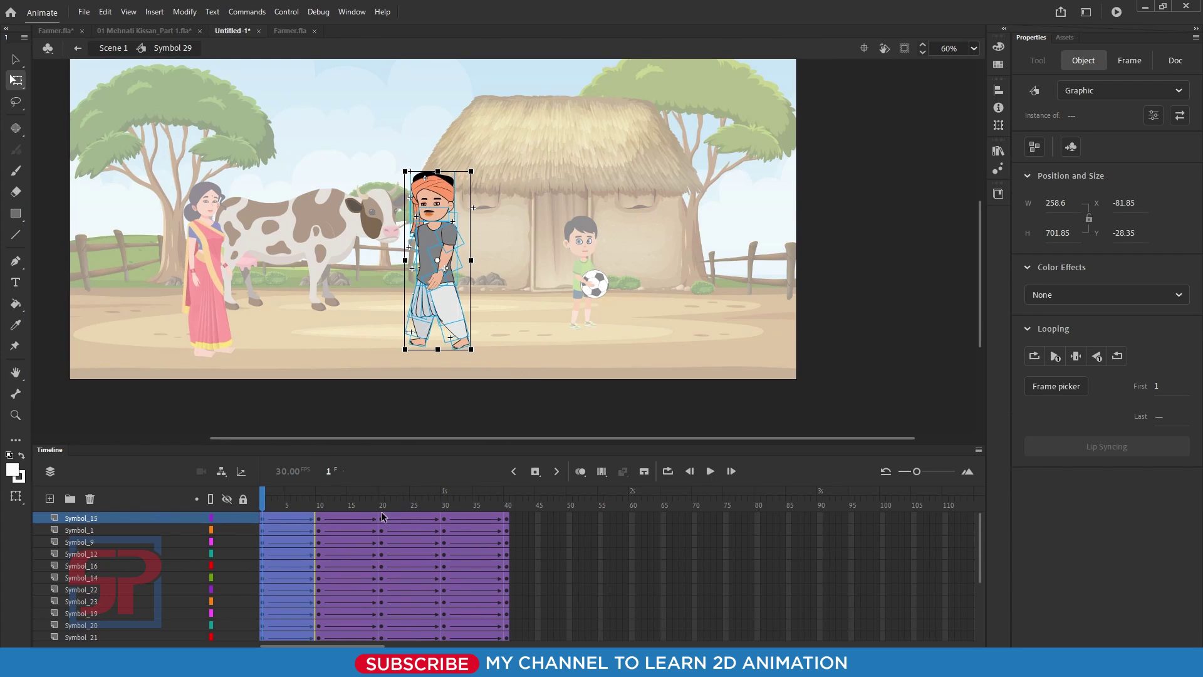
{"action": "left_click", "coordinate": [379, 506]}
{"action": "left_click_drag", "start_coordinate": [388, 128], "coordinate": [501, 370]}
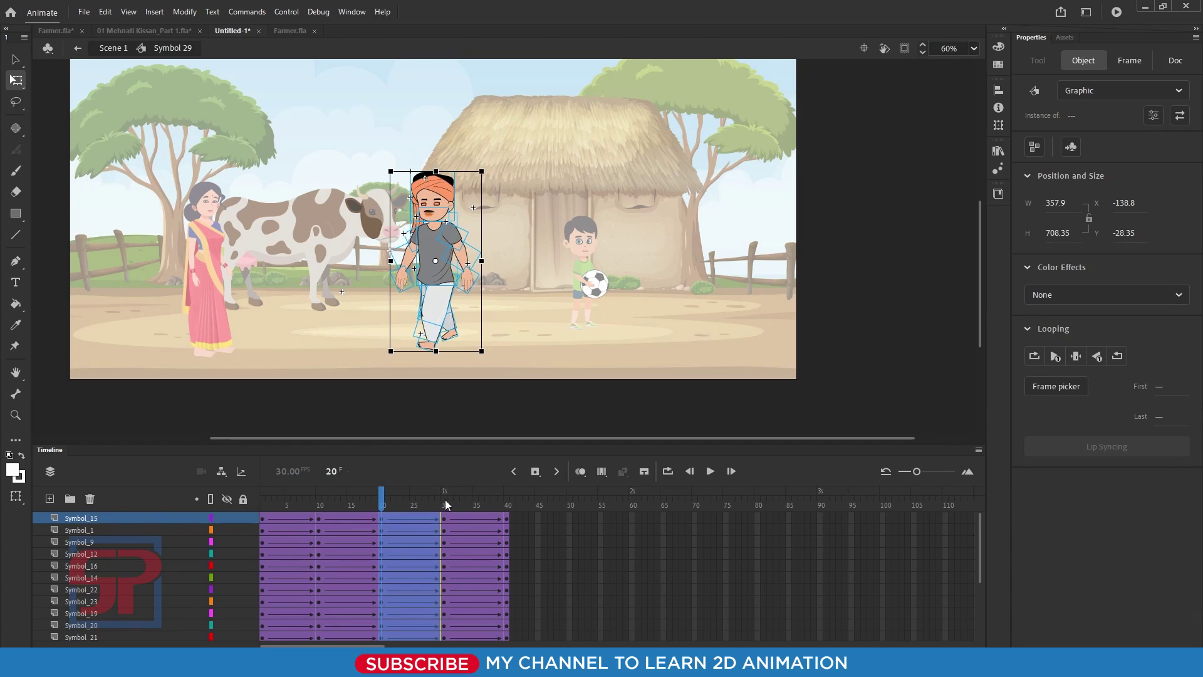
{"action": "left_click", "coordinate": [495, 510]}
{"action": "left_click", "coordinate": [506, 513]}
{"action": "left_click_drag", "start_coordinate": [356, 149], "coordinate": [506, 348]}
{"action": "key", "text": "Down"}
{"action": "key", "text": "Down"}
{"action": "key", "text": "Down"}
{"action": "key", "text": "Down"}
{"action": "key", "text": "Down"}
{"action": "key", "text": "Down"}
Play the walk cycle from the start to preview it.
{"action": "left_click_drag", "start_coordinate": [494, 495], "coordinate": [262, 495]}
{"action": "left_click", "coordinate": [709, 471]}
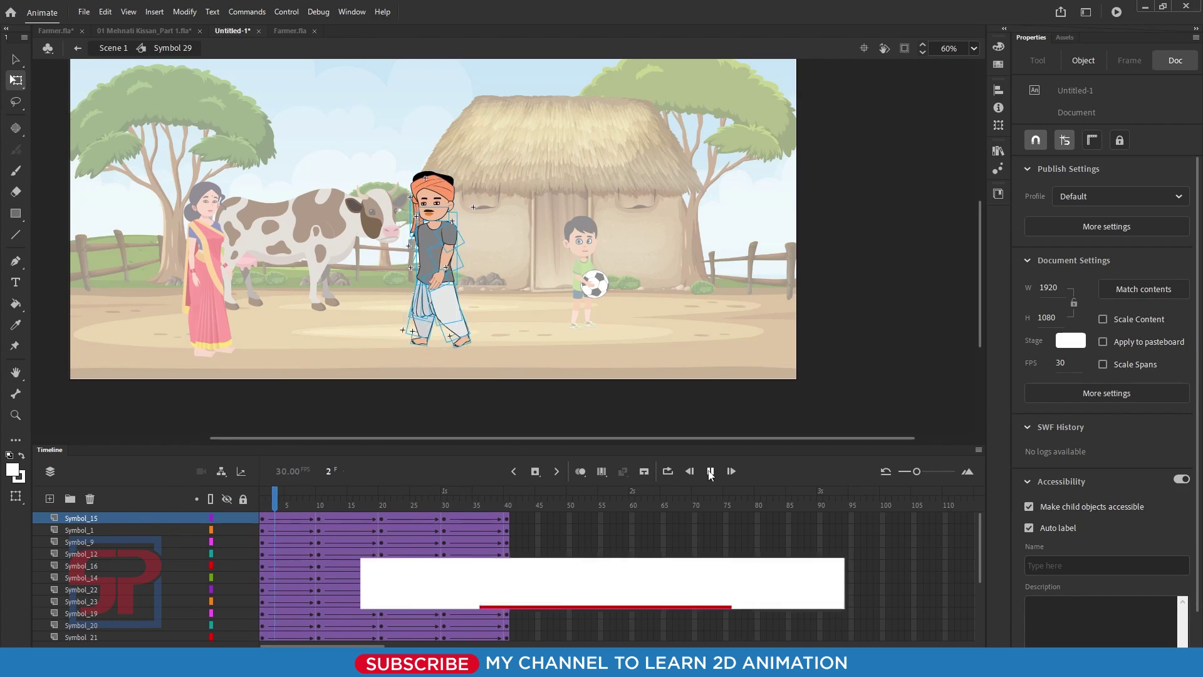
{"action": "left_click", "coordinate": [710, 471]}
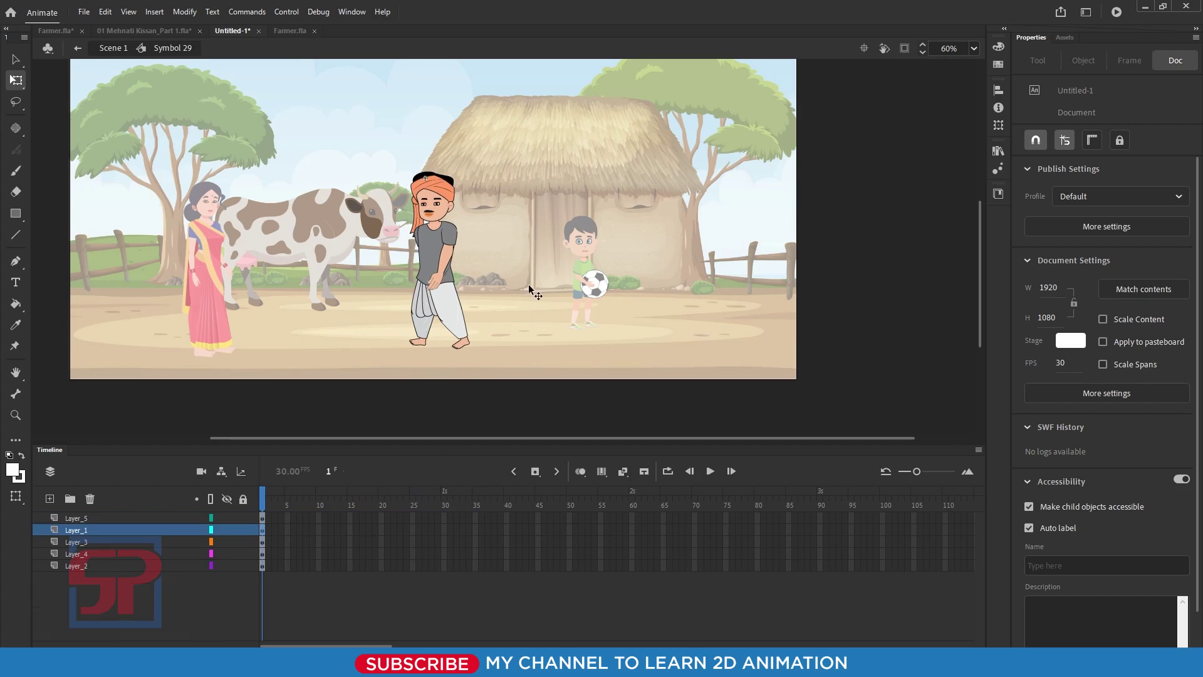
Return to Scene 1 and extend all five layers out to frame 200.
{"action": "double_click", "coordinate": [528, 284]}
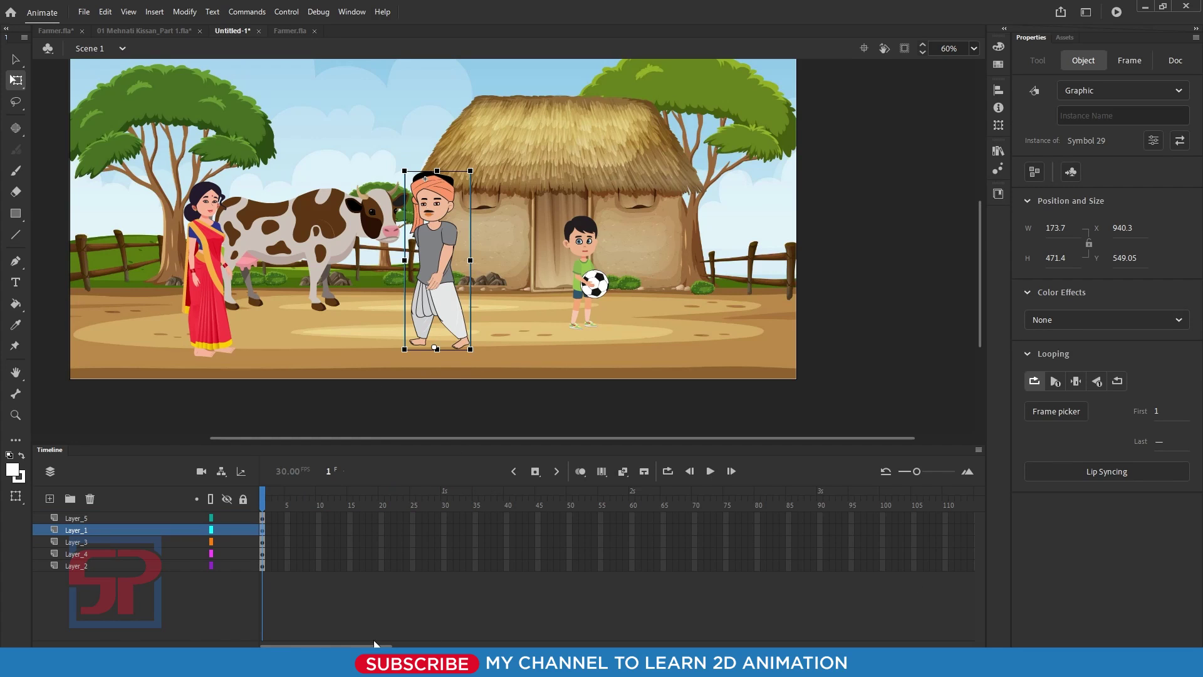
{"action": "left_click_drag", "start_coordinate": [377, 646], "coordinate": [512, 646]}
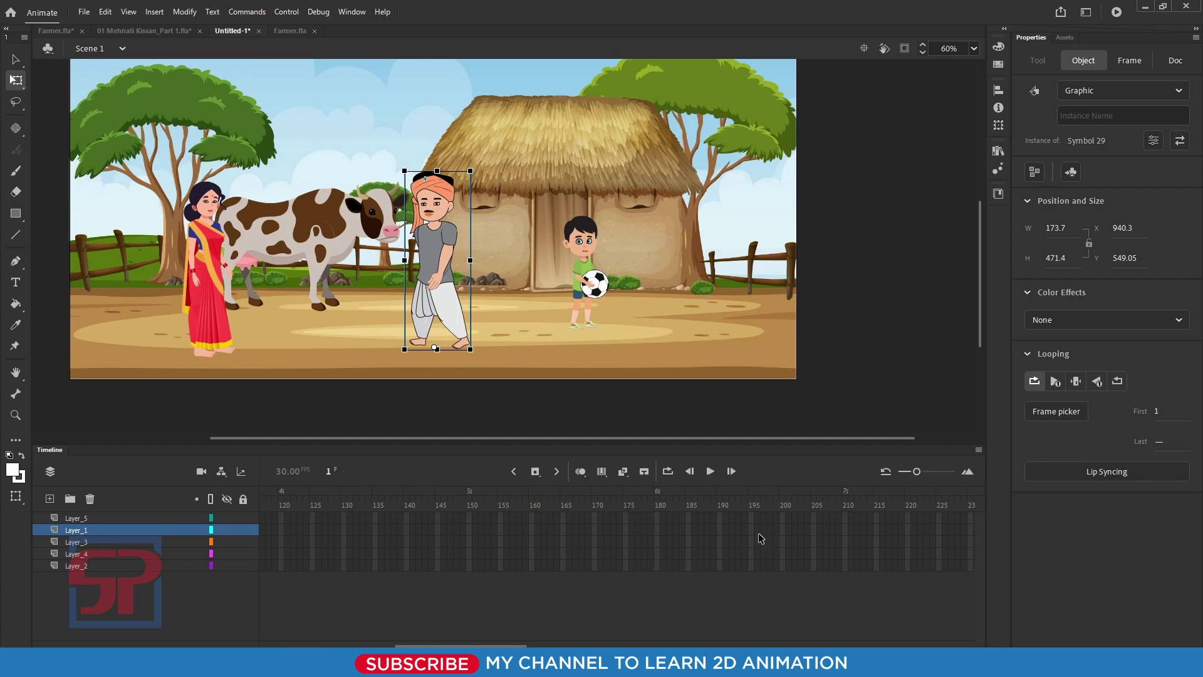
{"action": "left_click_drag", "start_coordinate": [787, 519], "coordinate": [782, 576]}
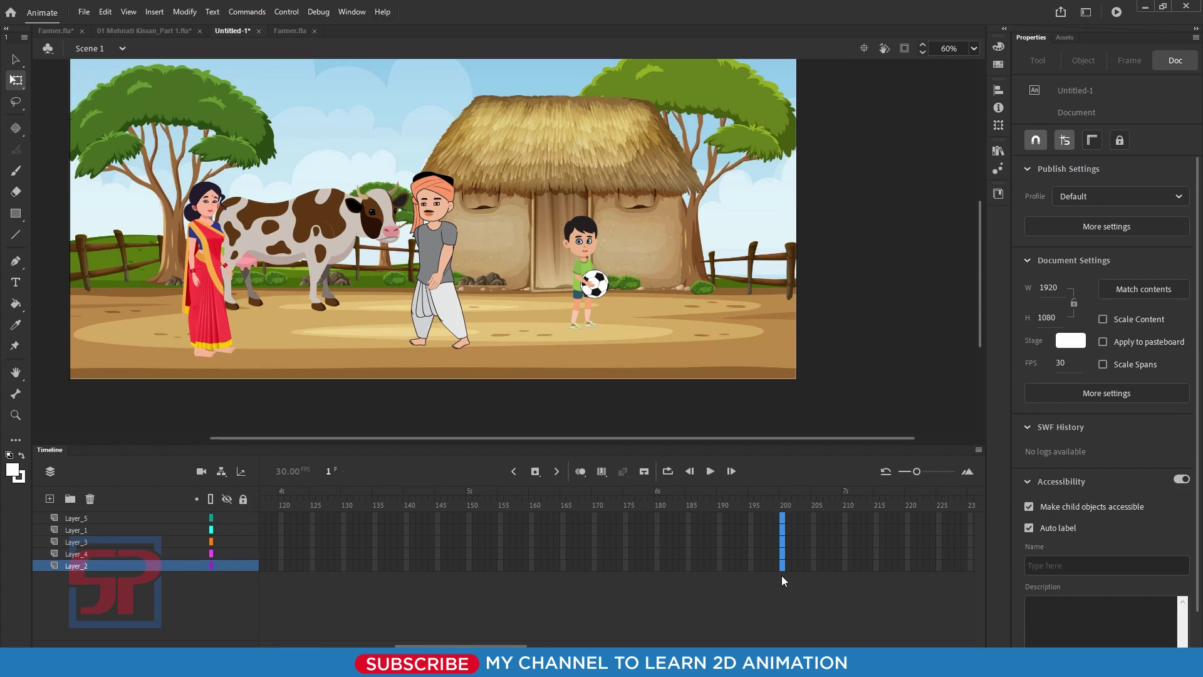
{"action": "key", "text": "F6"}
Play back the lengthened 200-frame village scene and rewind to frame 1.
{"action": "left_click", "coordinate": [793, 598]}
{"action": "left_click_drag", "start_coordinate": [788, 506], "coordinate": [332, 528]}
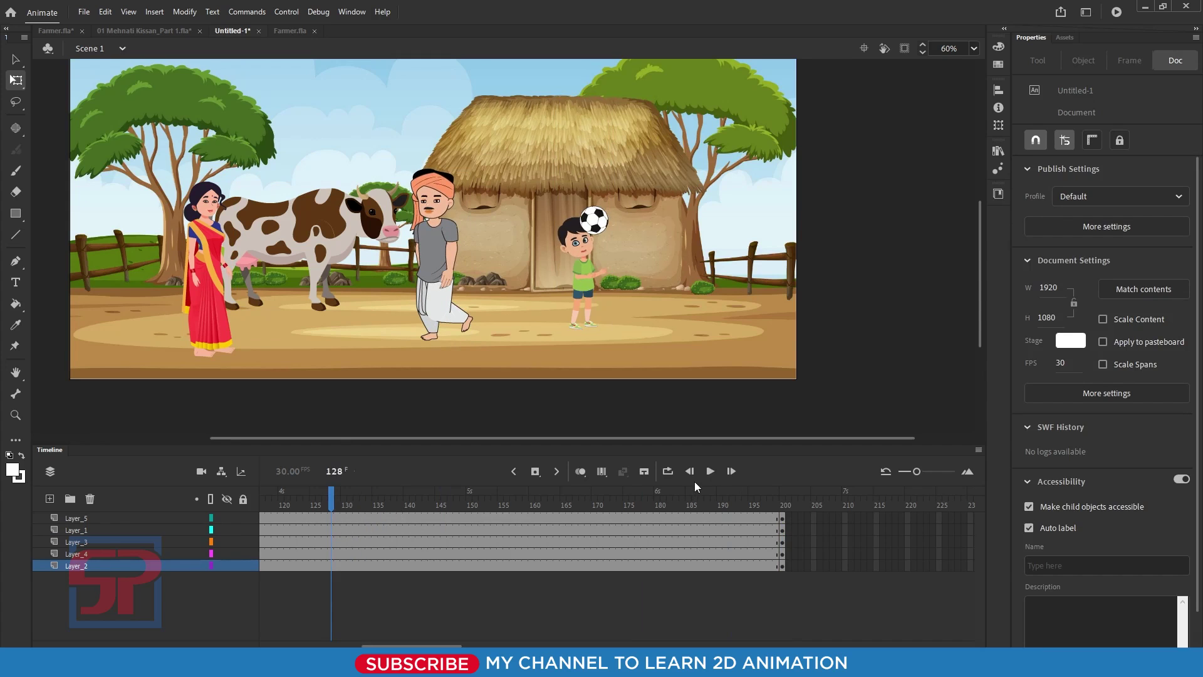
{"action": "left_click", "coordinate": [709, 473]}
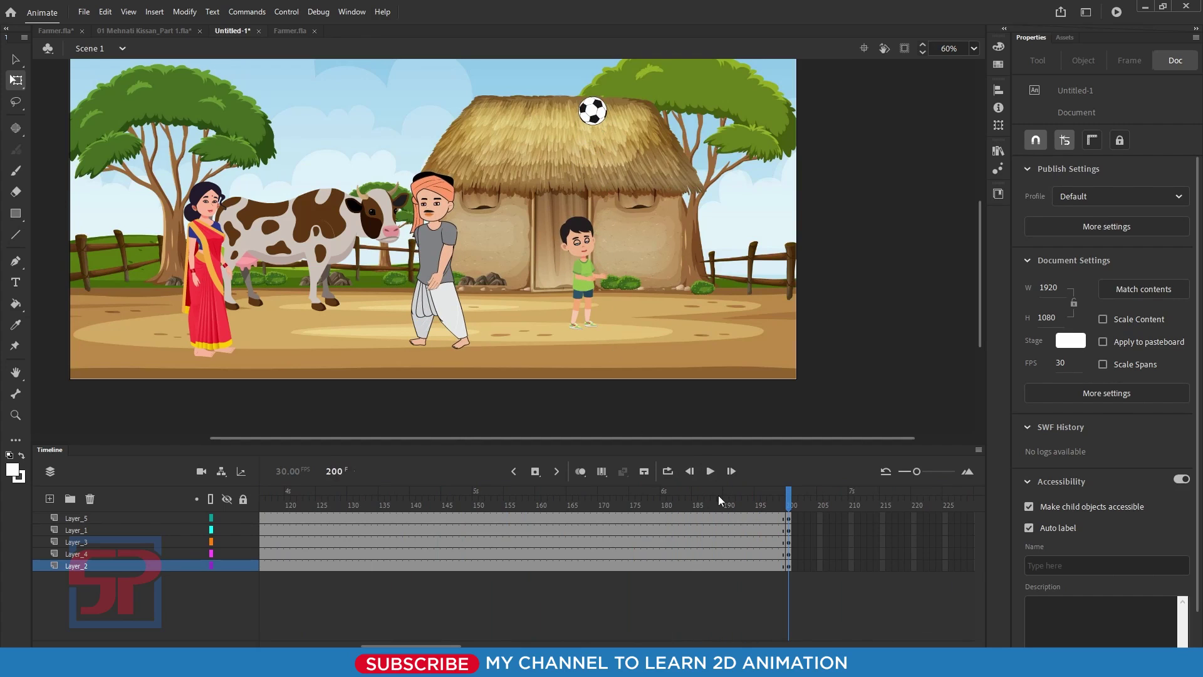
{"action": "left_click", "coordinate": [710, 470]}
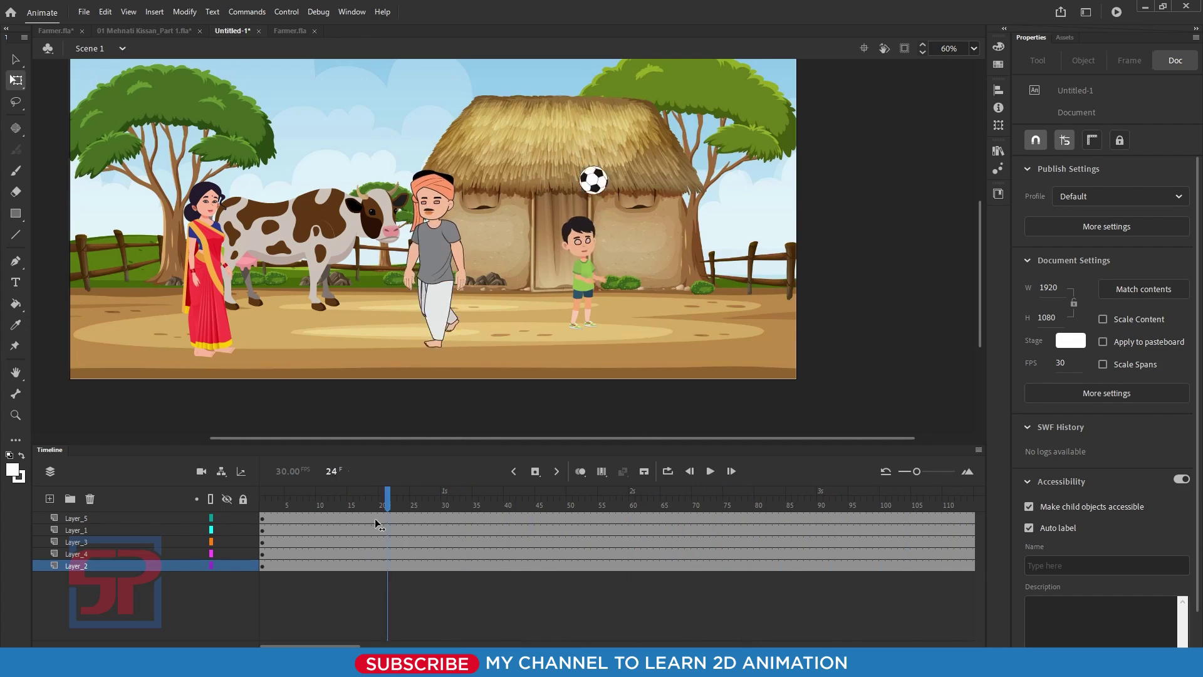
{"action": "left_click_drag", "start_coordinate": [395, 520], "coordinate": [117, 522]}
Place the farmer beside the boy at frame 1 and next to the cow at frame 200.
{"action": "left_click", "coordinate": [420, 263]}
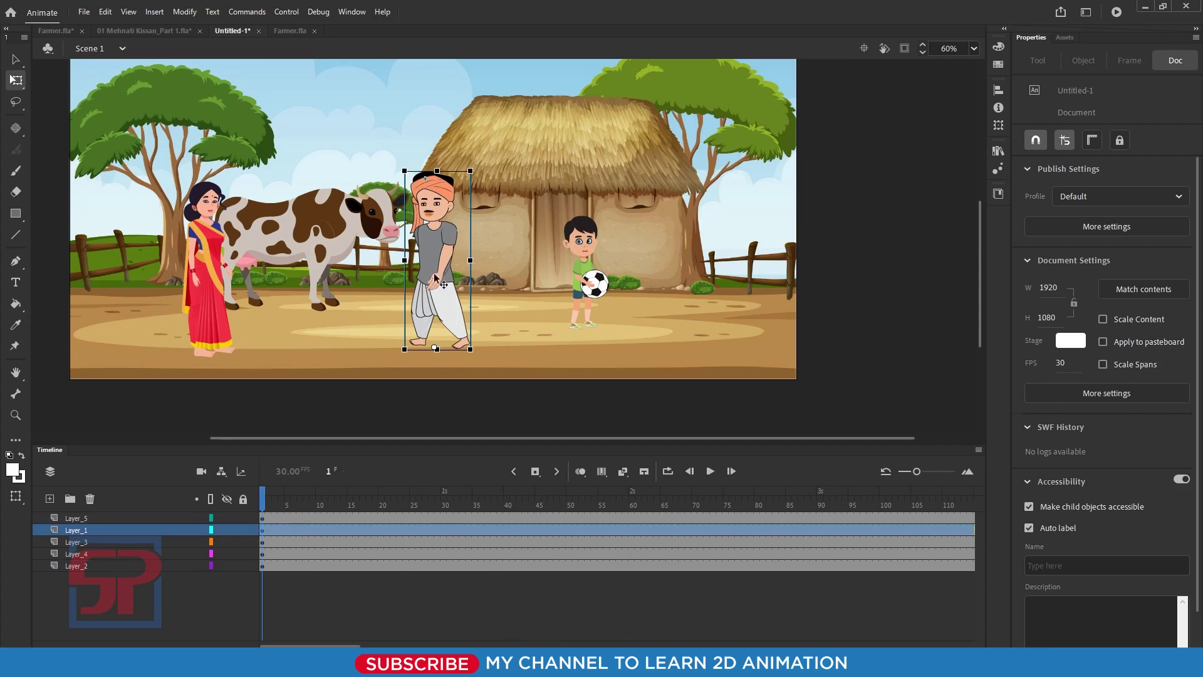
{"action": "left_click_drag", "start_coordinate": [420, 263], "coordinate": [729, 285]}
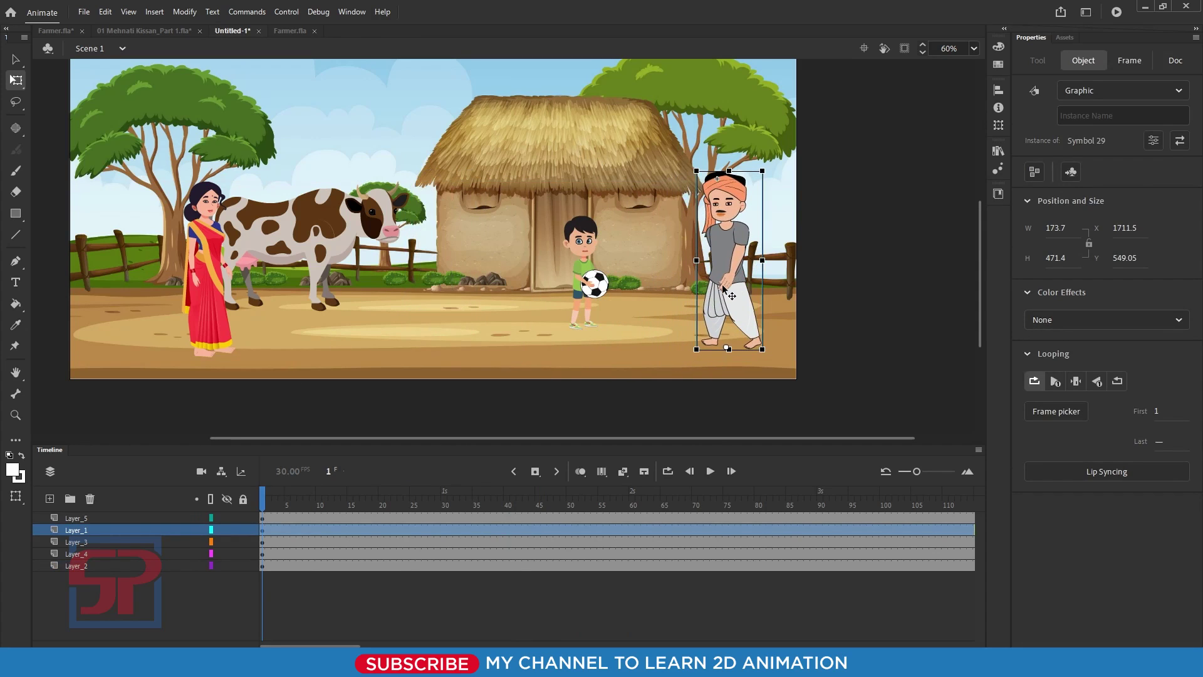
{"action": "left_click_drag", "start_coordinate": [624, 506], "coordinate": [842, 526]}
{"action": "left_click_drag", "start_coordinate": [451, 289], "coordinate": [318, 300]}
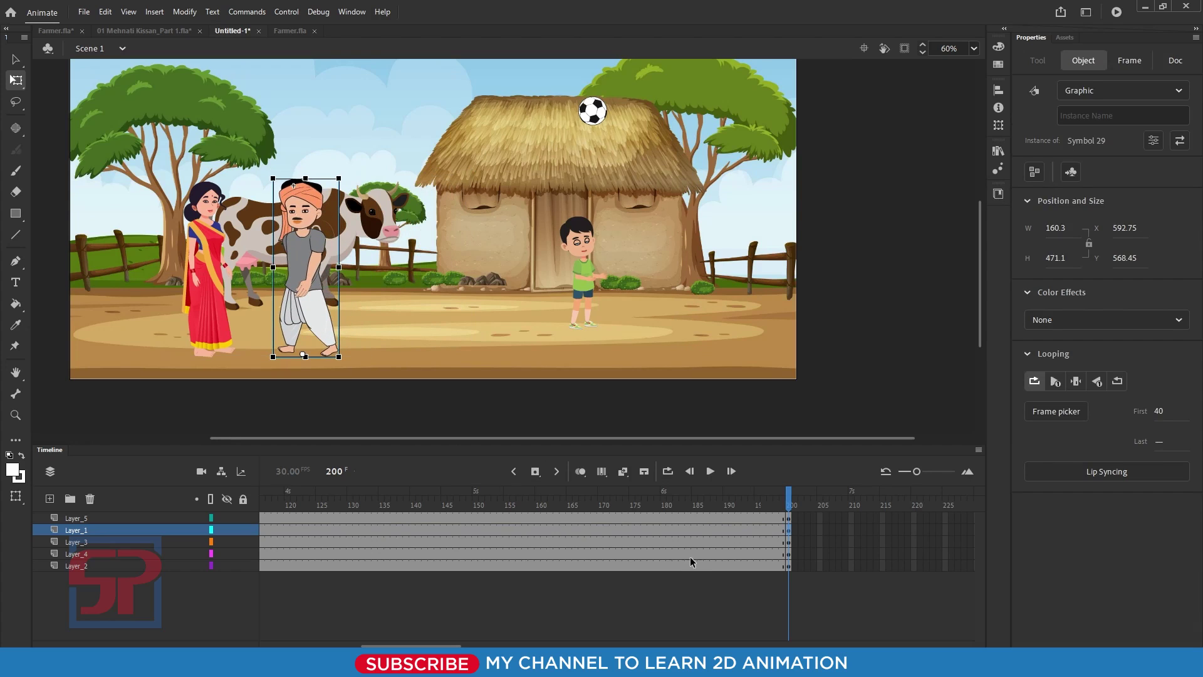
Add a classic tween to Layer_1 and play back the farmer's walk.
{"action": "right_click", "coordinate": [322, 530]}
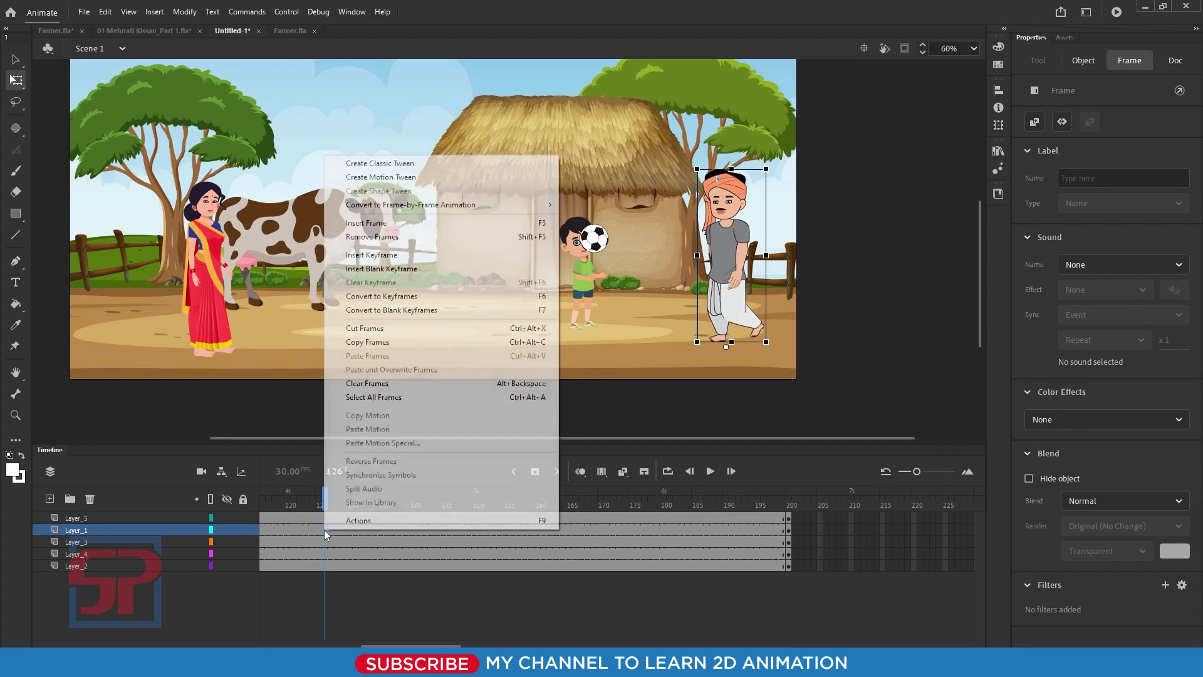
{"action": "left_click", "coordinate": [388, 164]}
{"action": "left_click_drag", "start_coordinate": [329, 494], "coordinate": [555, 524]}
{"action": "left_click", "coordinate": [710, 472]}
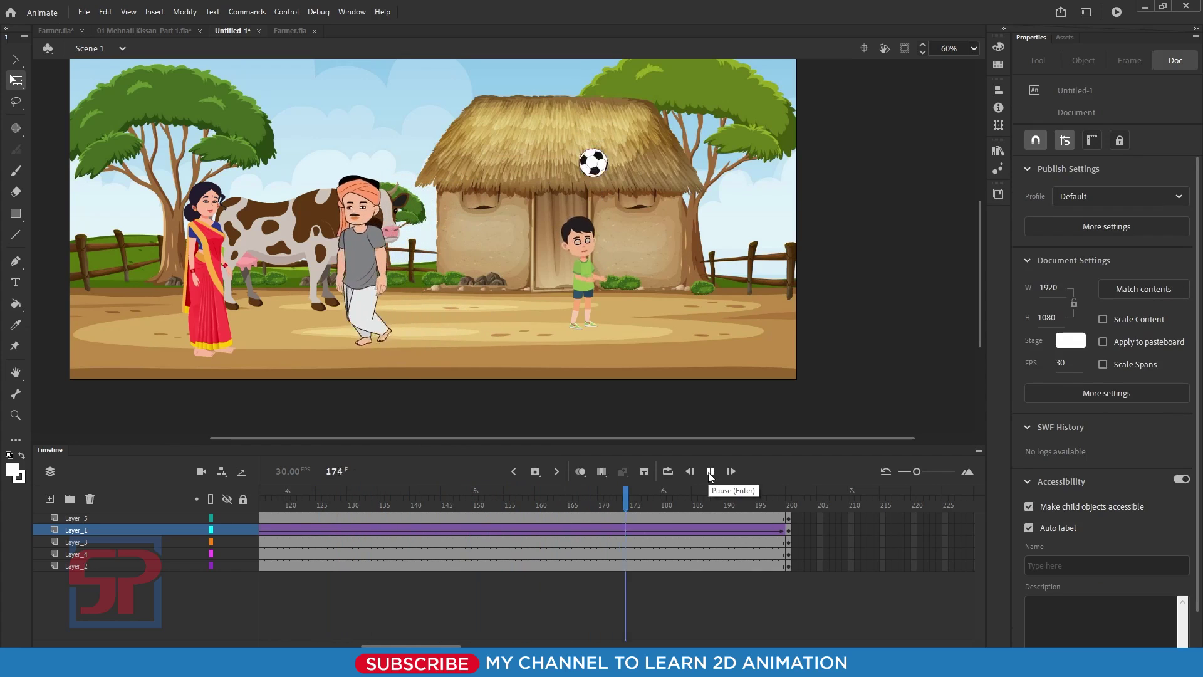
{"action": "left_click", "coordinate": [710, 472]}
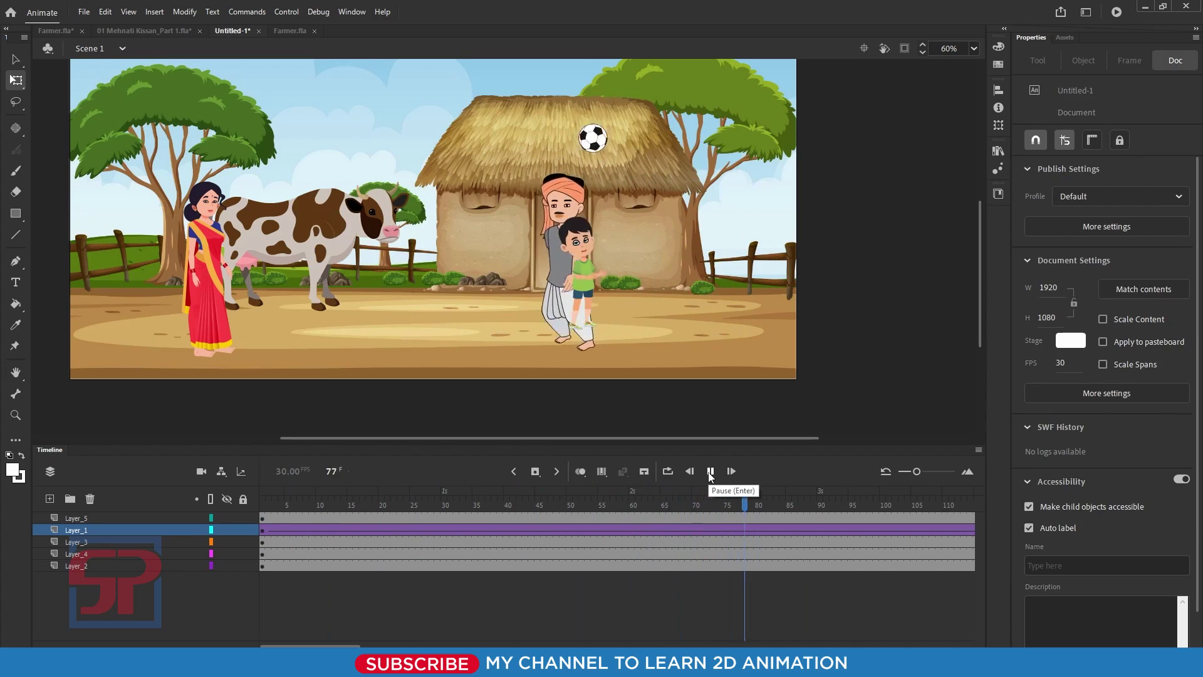
{"action": "left_click", "coordinate": [662, 508]}
{"action": "left_click_drag", "start_coordinate": [662, 503], "coordinate": [476, 529]}
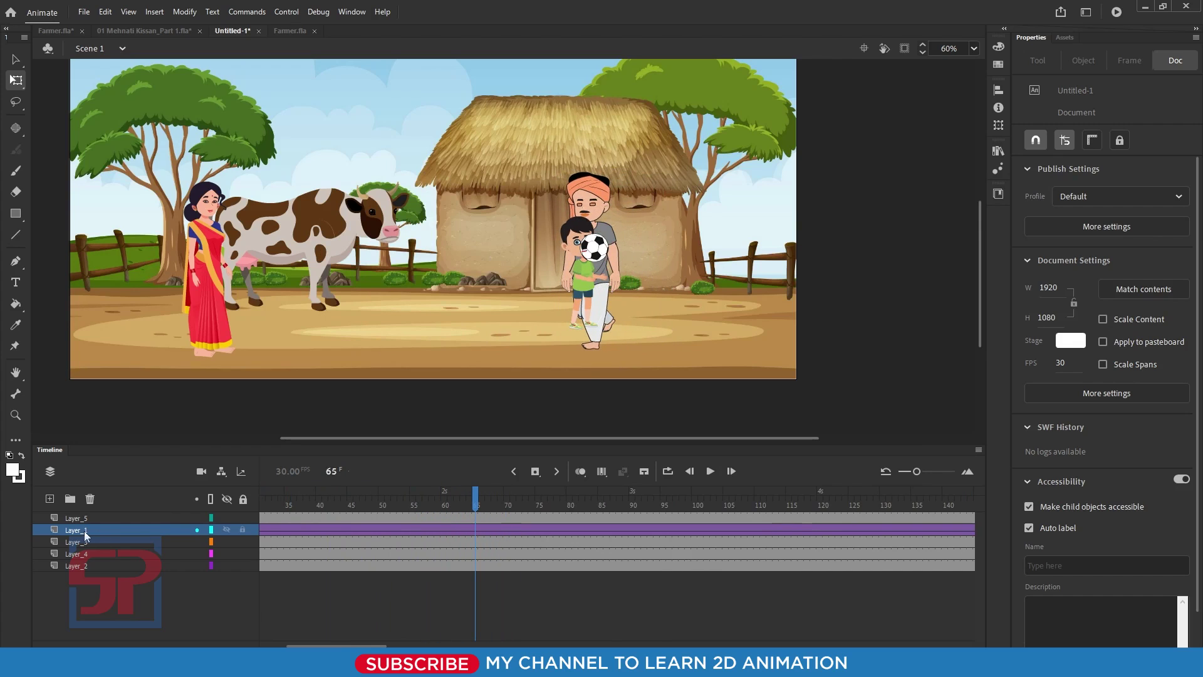
Drag Layer_1 above Layer_5, confirm the farmer passes in front of the boy, and zoom out to 39%.
{"action": "left_click_drag", "start_coordinate": [84, 536], "coordinate": [88, 517]}
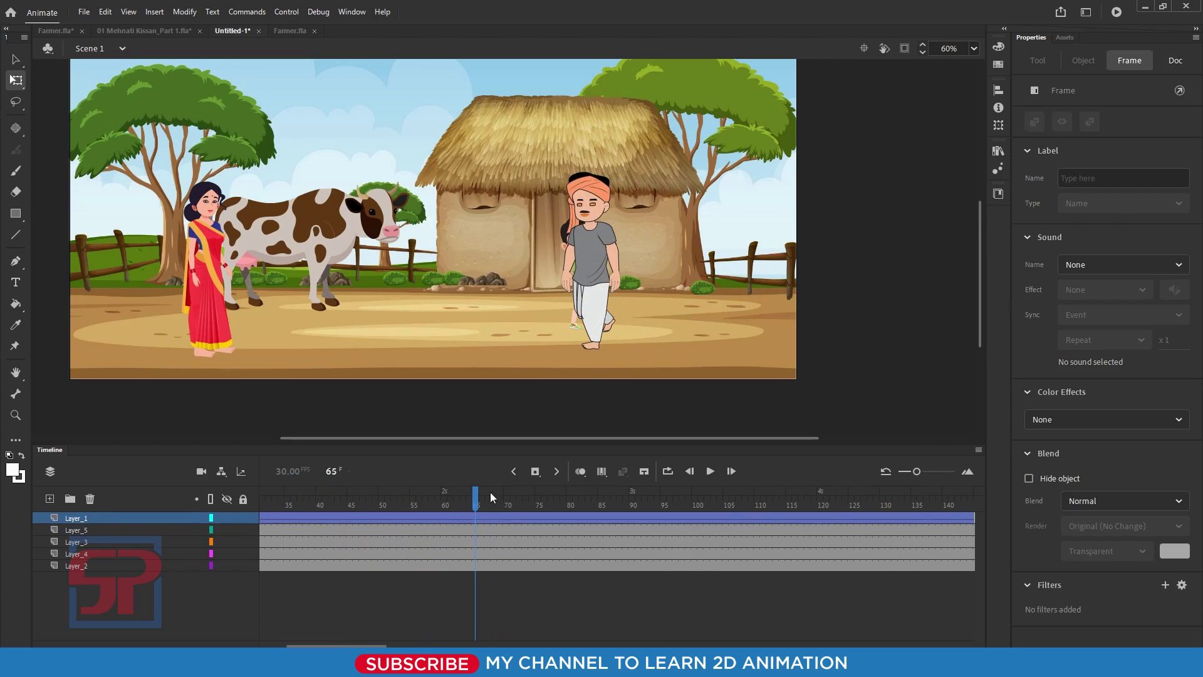
{"action": "left_click_drag", "start_coordinate": [493, 500], "coordinate": [463, 542]}
{"action": "left_click_drag", "start_coordinate": [474, 239], "coordinate": [537, 281]}
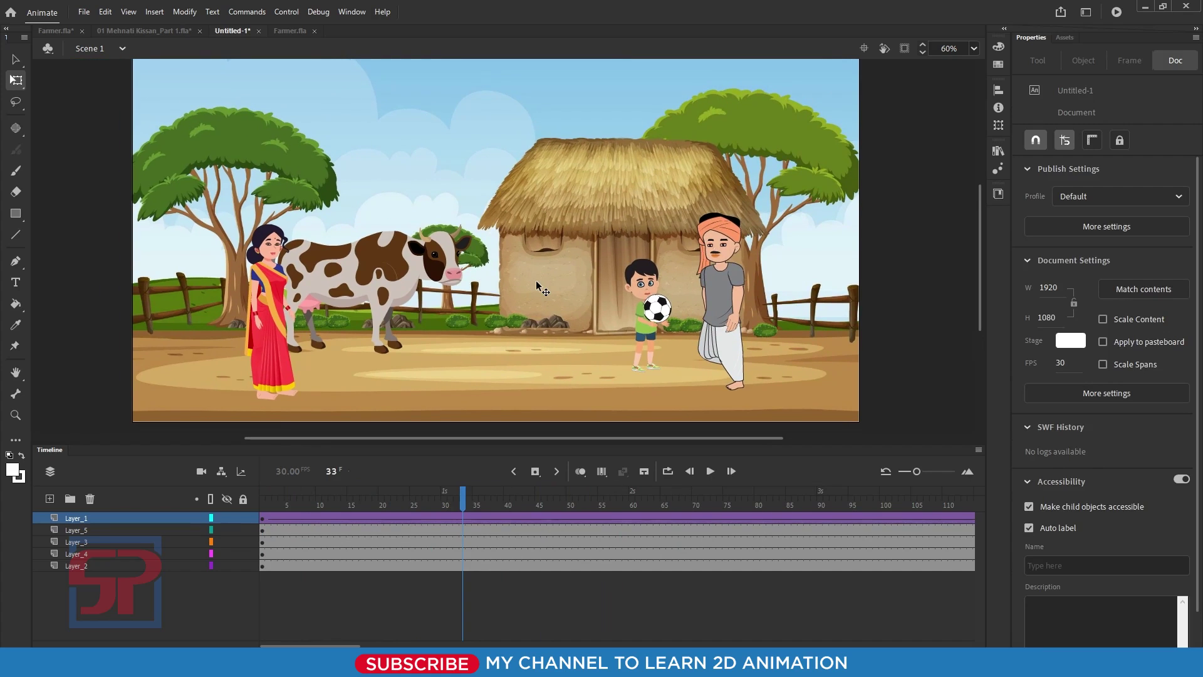
{"action": "scroll", "coordinate": [550, 209], "scroll_direction": "down", "scroll_amount": 3}
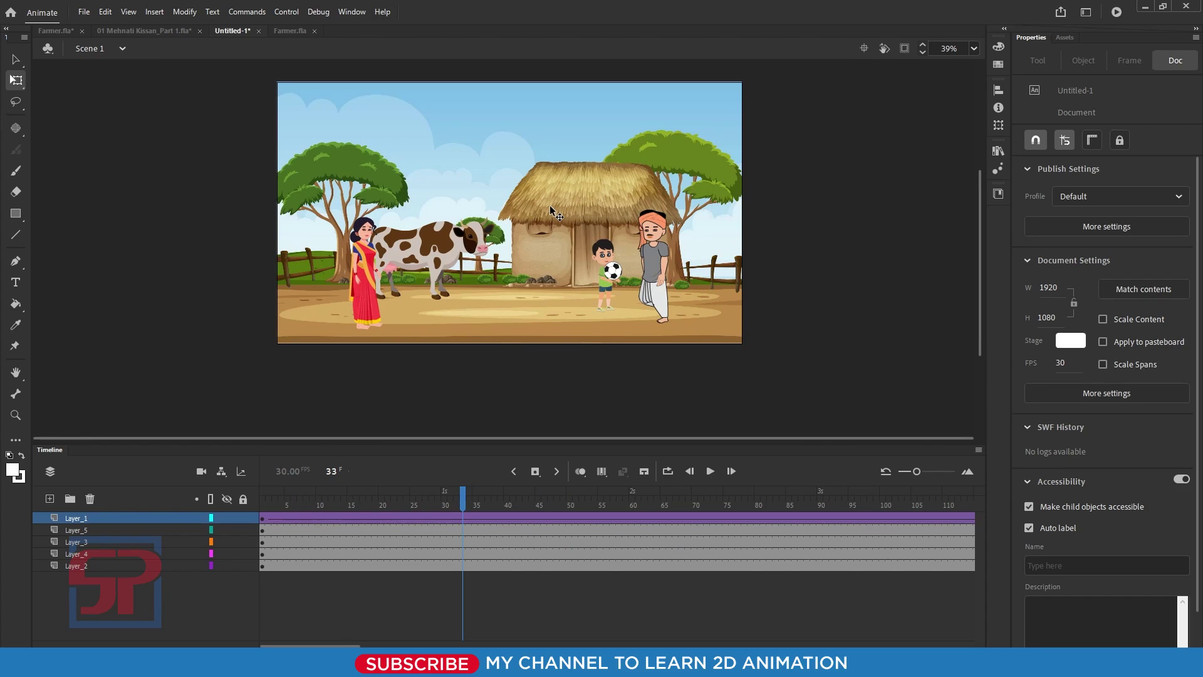
{"action": "left_click", "coordinate": [88, 518]}
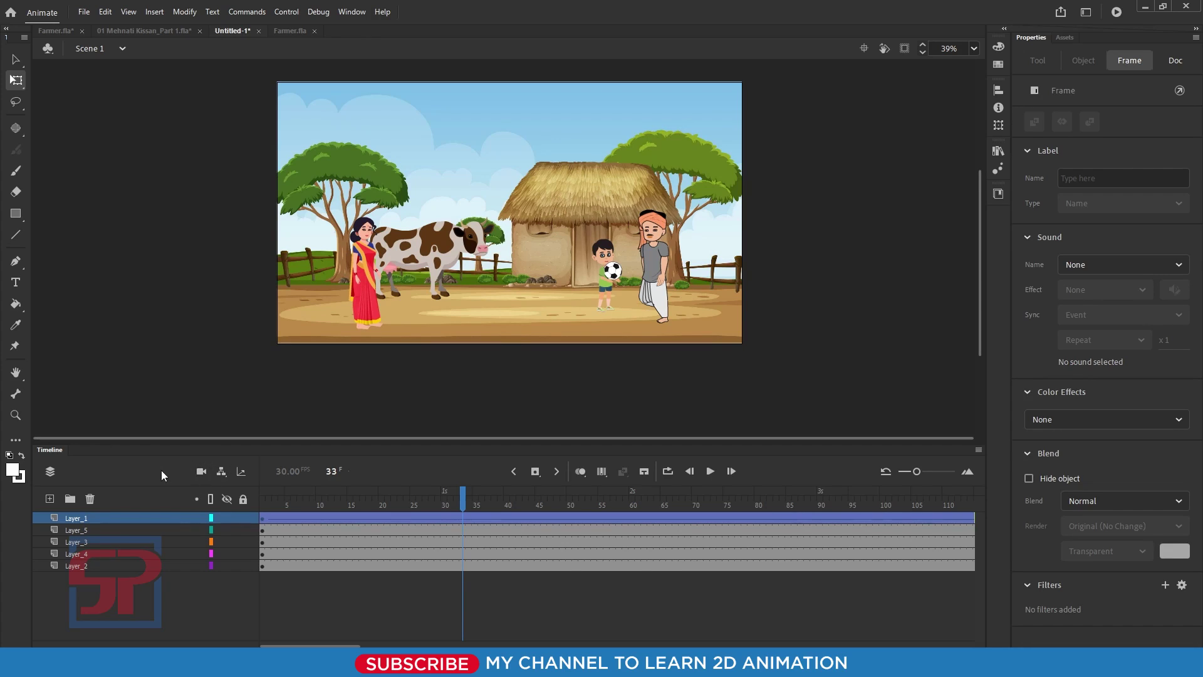
Create a Camera layer at the top of the timeline and rewind to frame 1.
{"action": "left_click", "coordinate": [17, 440]}
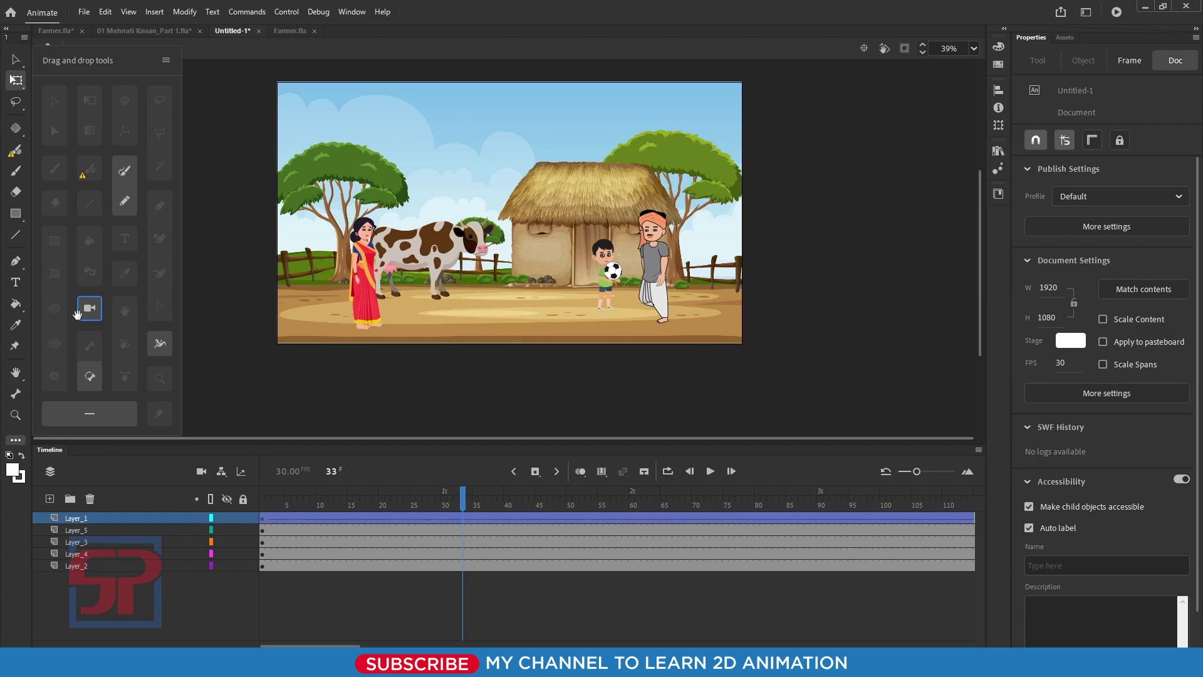
{"action": "left_click", "coordinate": [173, 607]}
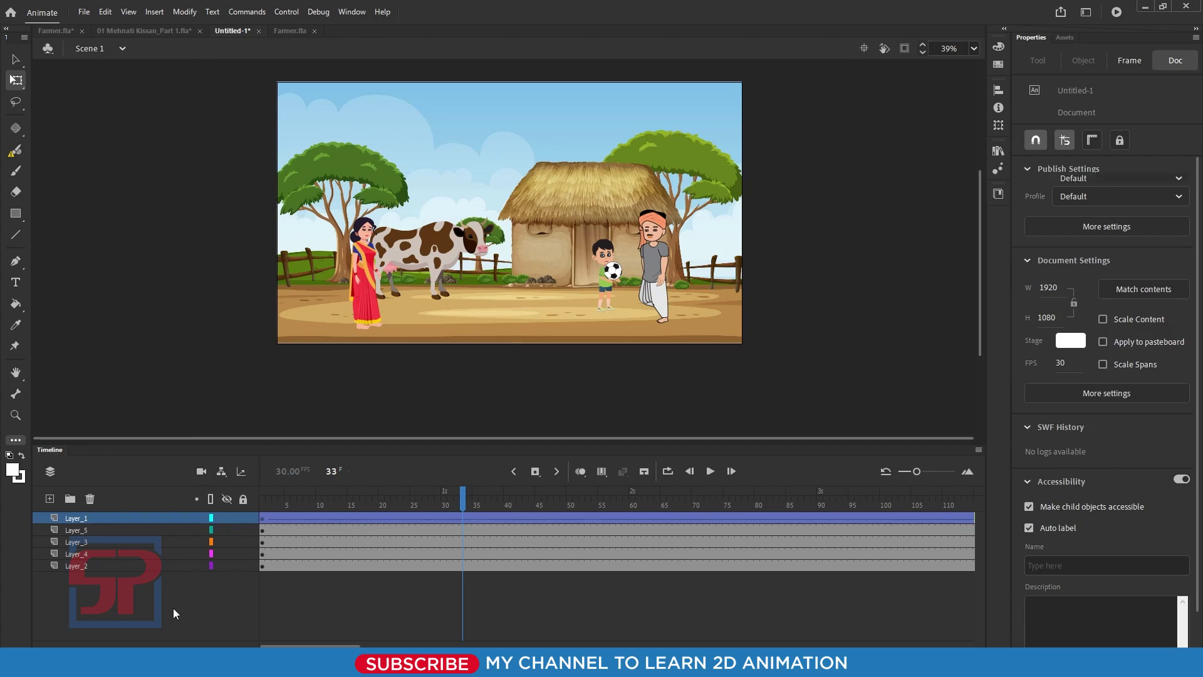
{"action": "left_click", "coordinate": [201, 473]}
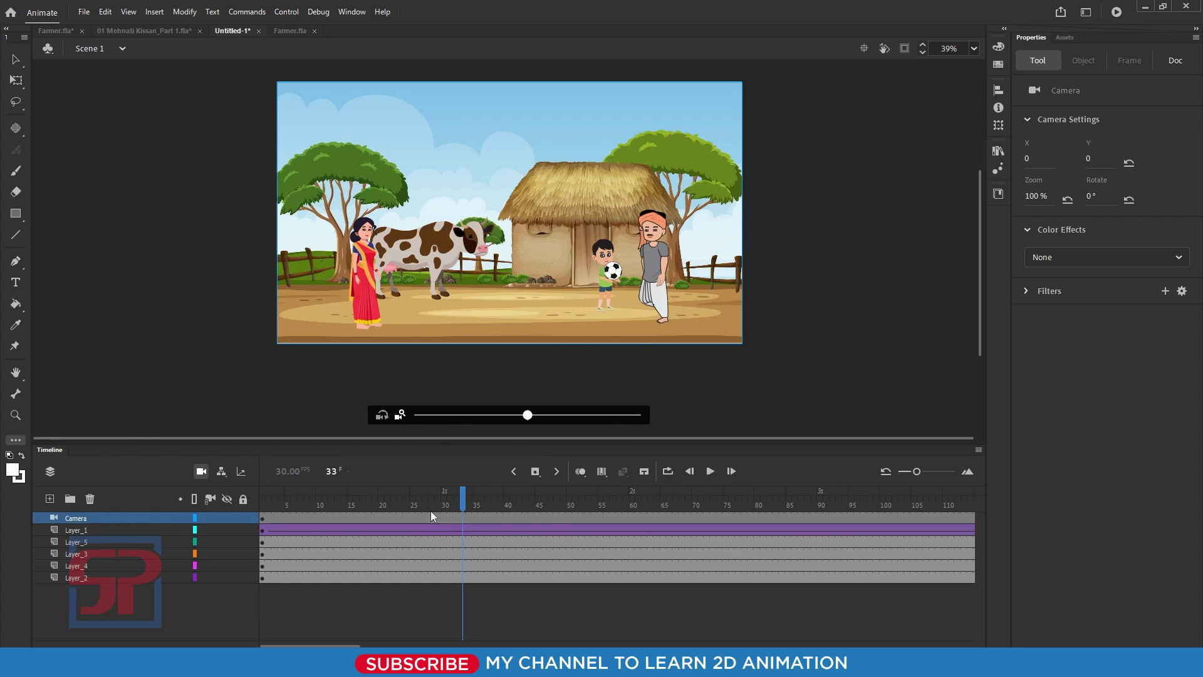
{"action": "left_click_drag", "start_coordinate": [407, 500], "coordinate": [257, 499]}
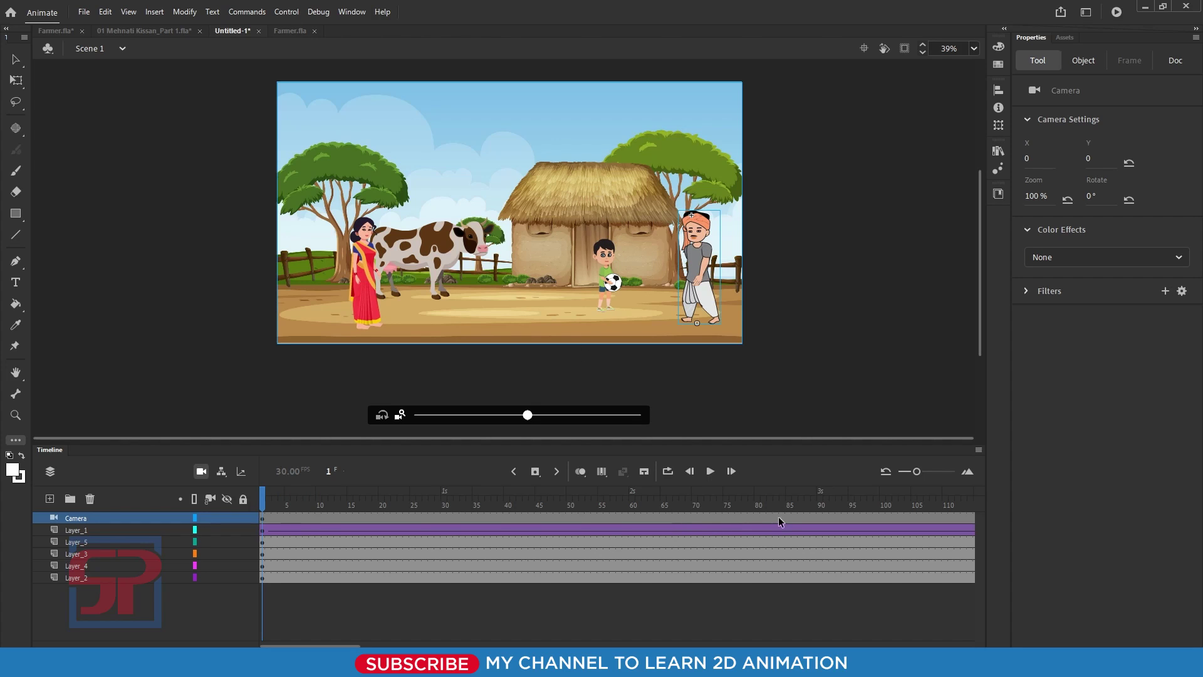
At frame 76, zoom the camera to 190% and pan to X −476, Y −402 on the farmer.
{"action": "left_click", "coordinate": [732, 518]}
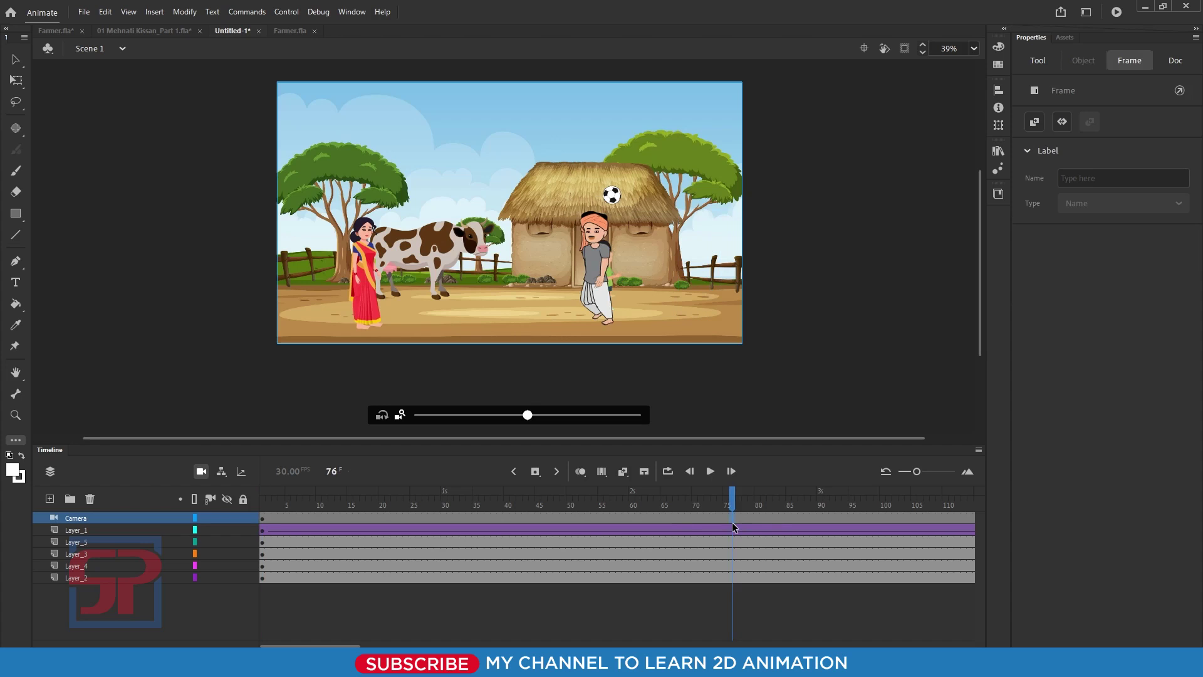
{"action": "left_click_drag", "start_coordinate": [732, 501], "coordinate": [733, 537]}
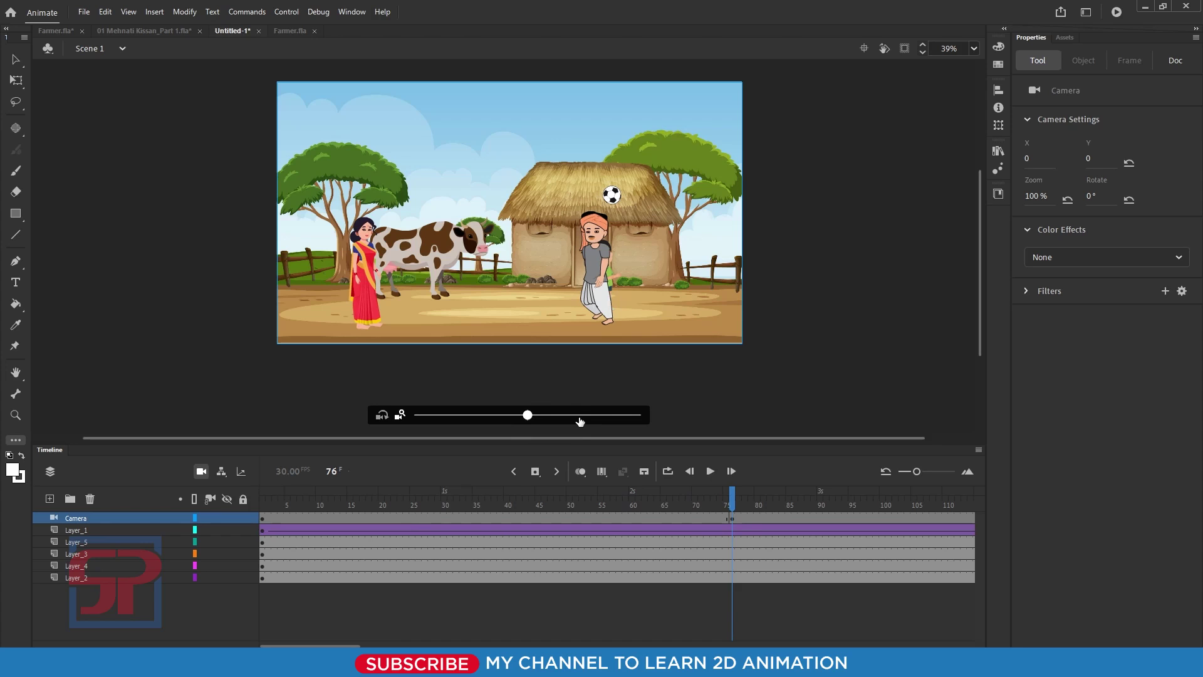
{"action": "left_click", "coordinate": [581, 421]}
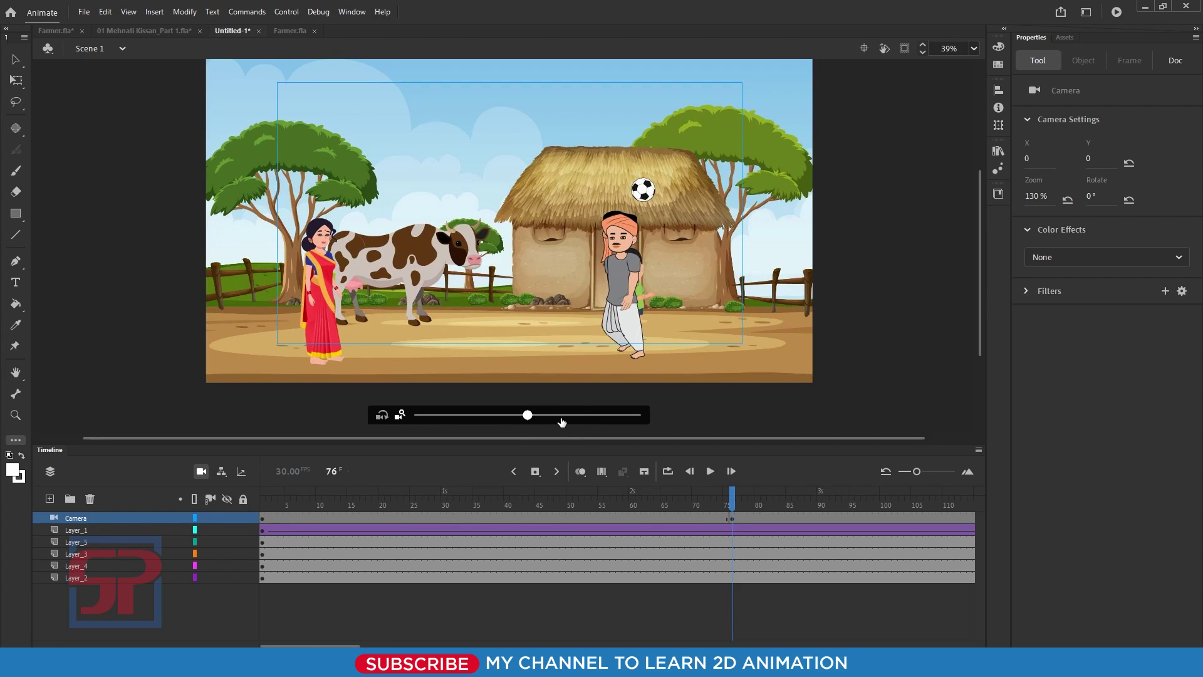
{"action": "left_click_drag", "start_coordinate": [570, 422], "coordinate": [624, 421]}
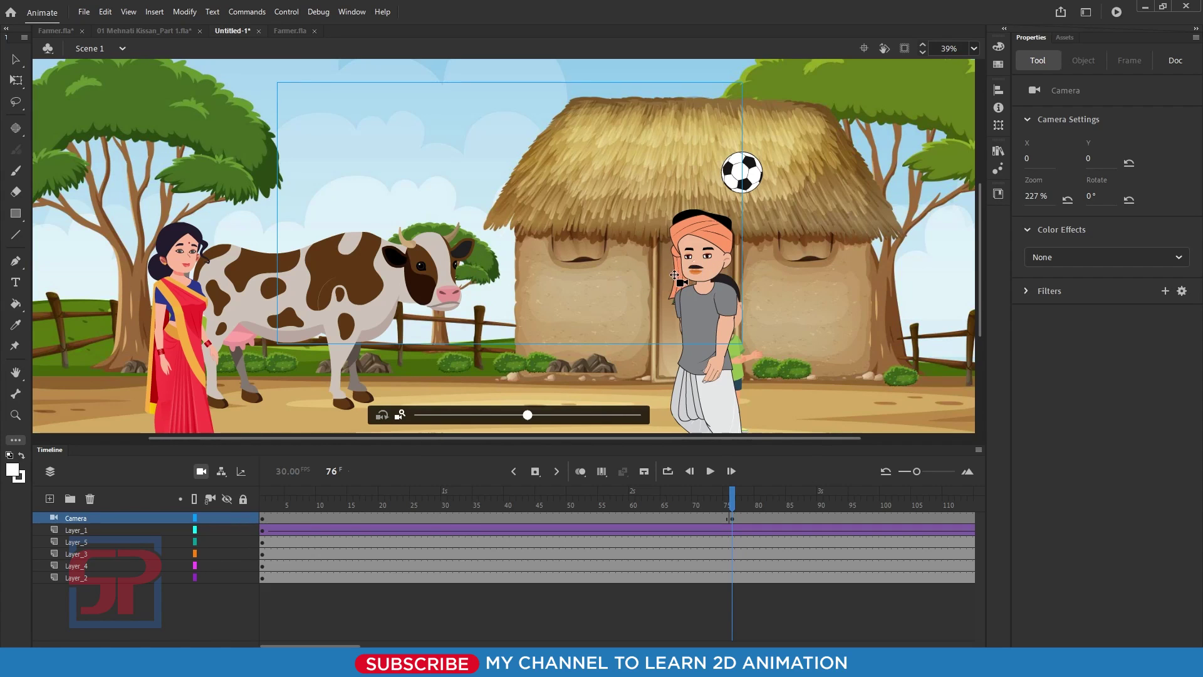
{"action": "left_click_drag", "start_coordinate": [624, 257], "coordinate": [816, 390]}
{"action": "left_click_drag", "start_coordinate": [522, 418], "coordinate": [503, 417]}
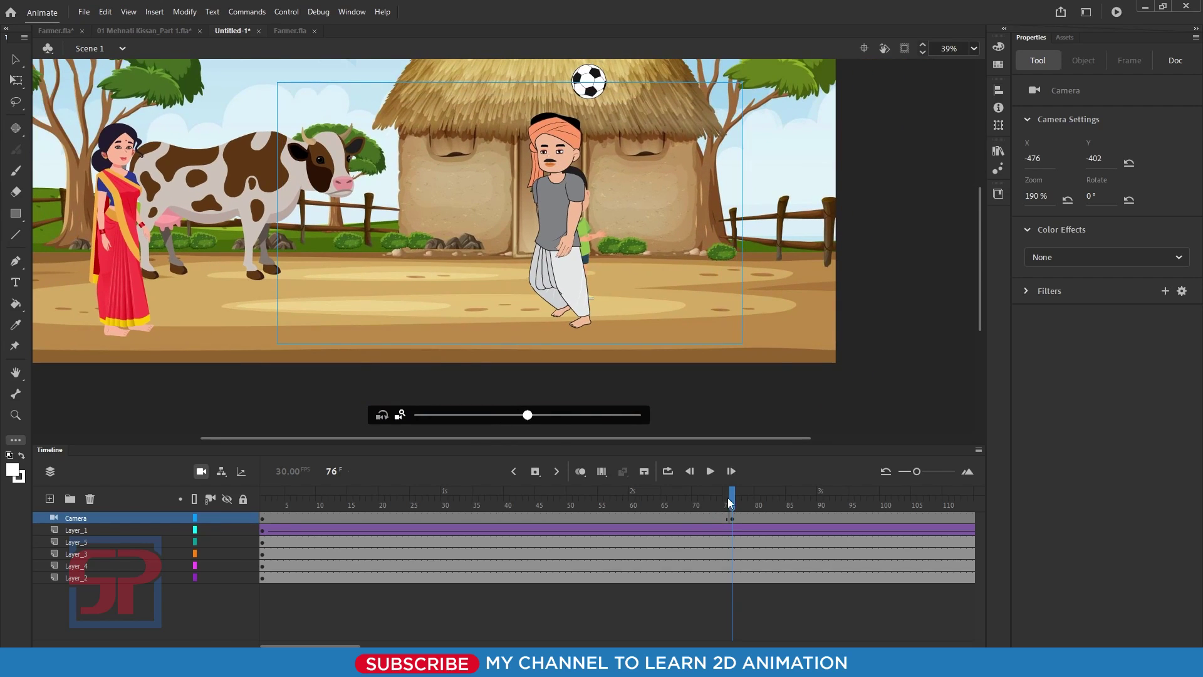
{"action": "left_click", "coordinate": [678, 517]}
Classic-tween the Camera layer into the frame-76 close-up, preview the zoom, then go to frame 200.
{"action": "right_click", "coordinate": [675, 517]}
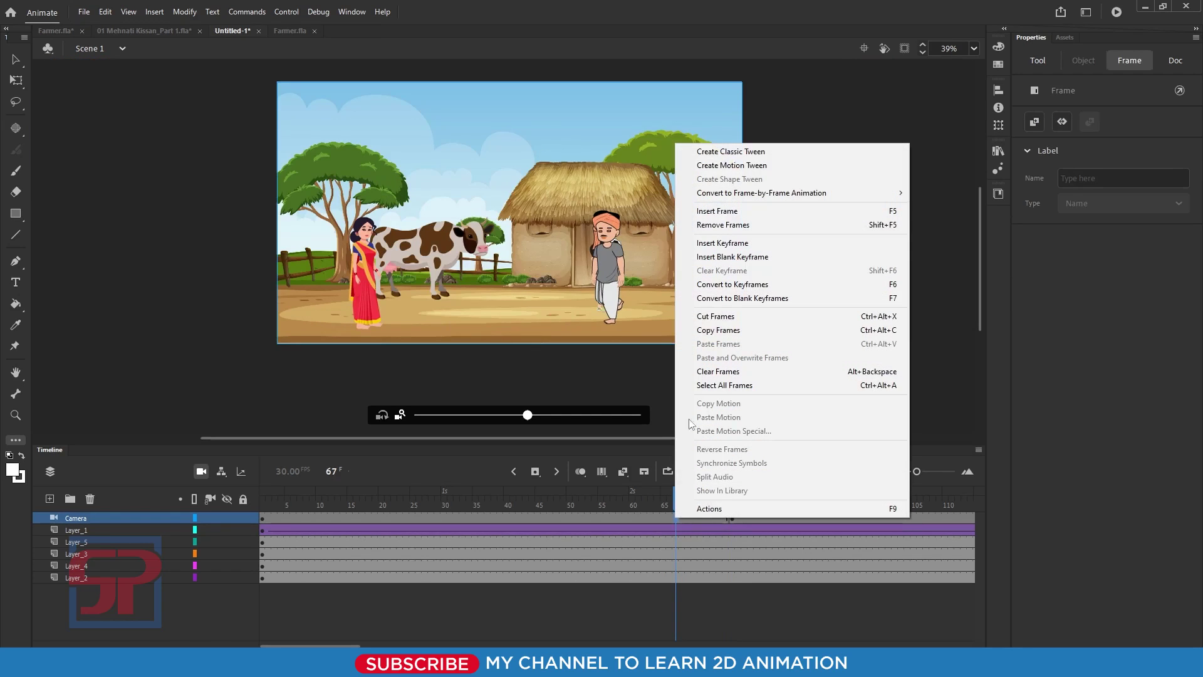
{"action": "left_click", "coordinate": [731, 152]}
{"action": "left_click_drag", "start_coordinate": [674, 501], "coordinate": [266, 519]}
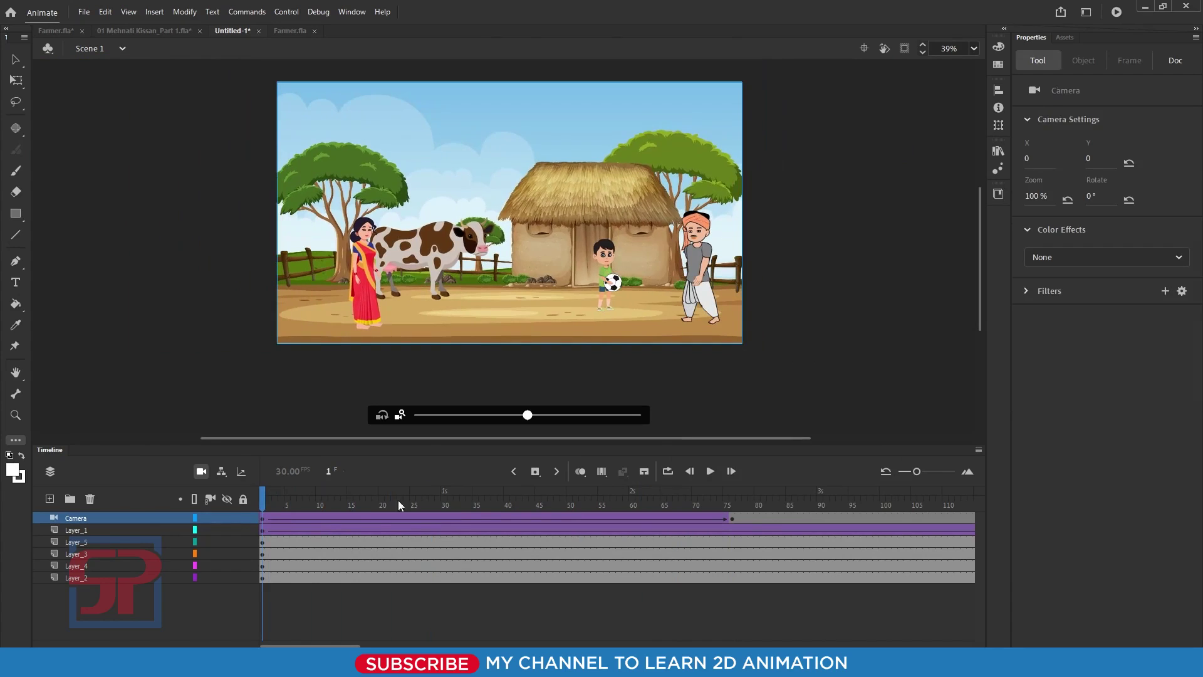
{"action": "left_click", "coordinate": [710, 471]}
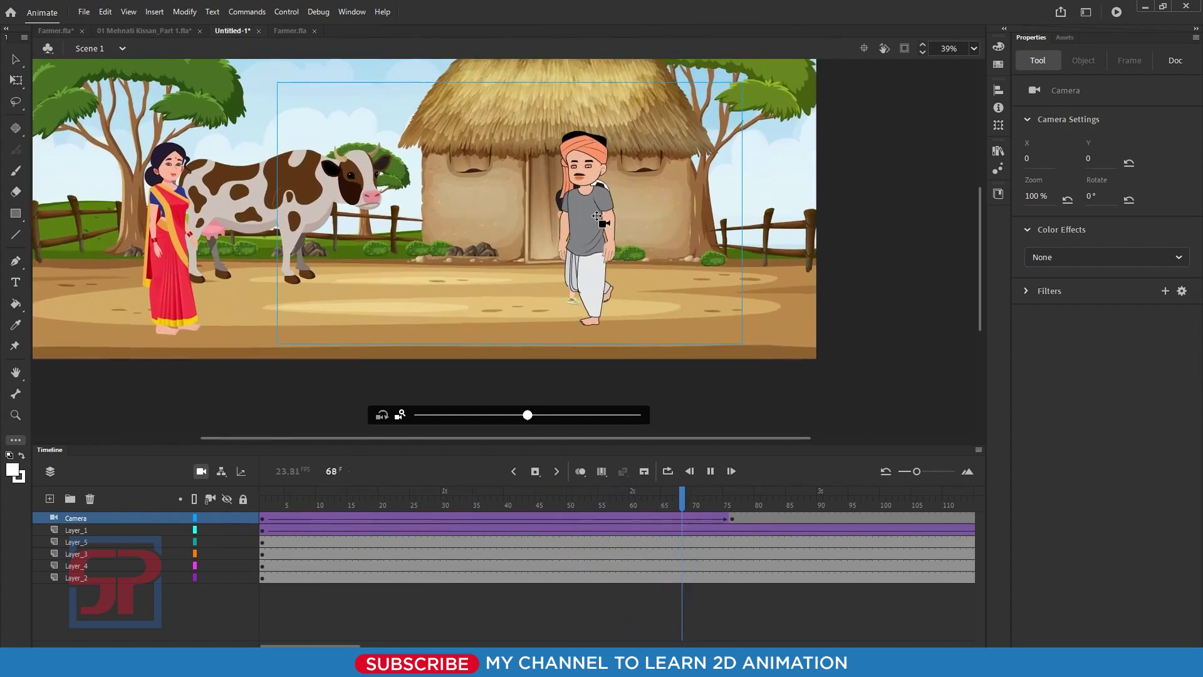
{"action": "left_click_drag", "start_coordinate": [726, 498], "coordinate": [952, 567]}
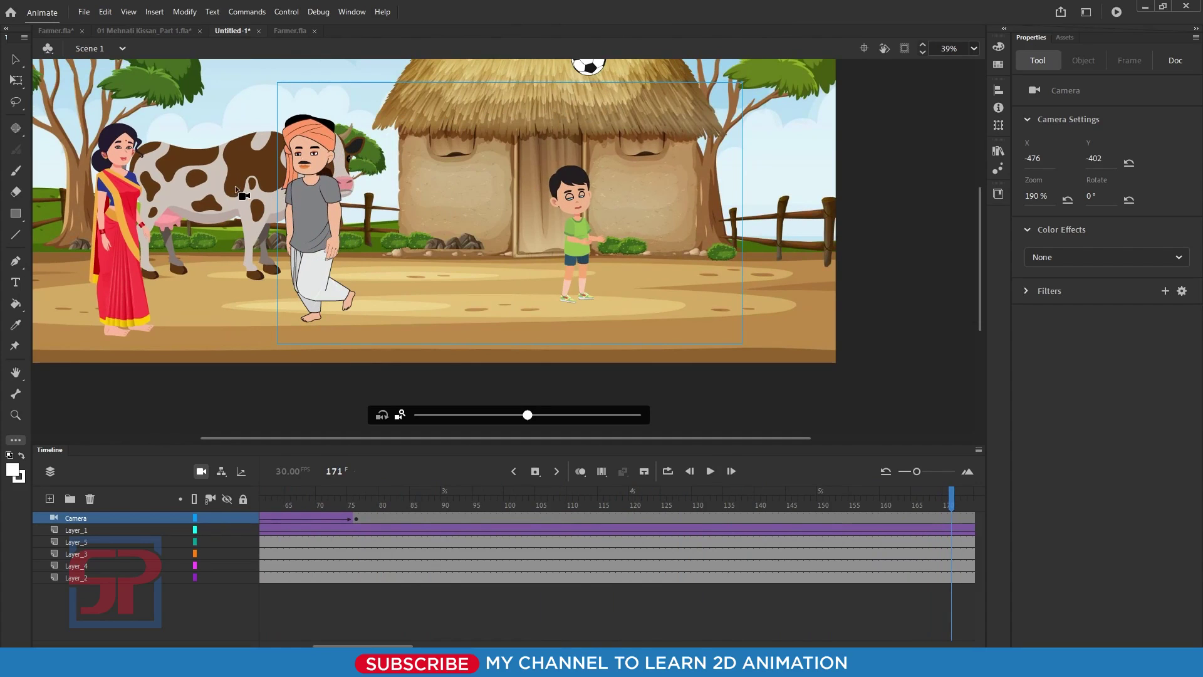
{"action": "left_click_drag", "start_coordinate": [948, 498], "coordinate": [650, 499]}
{"action": "left_click", "coordinate": [719, 500]}
{"action": "left_click", "coordinate": [882, 517]}
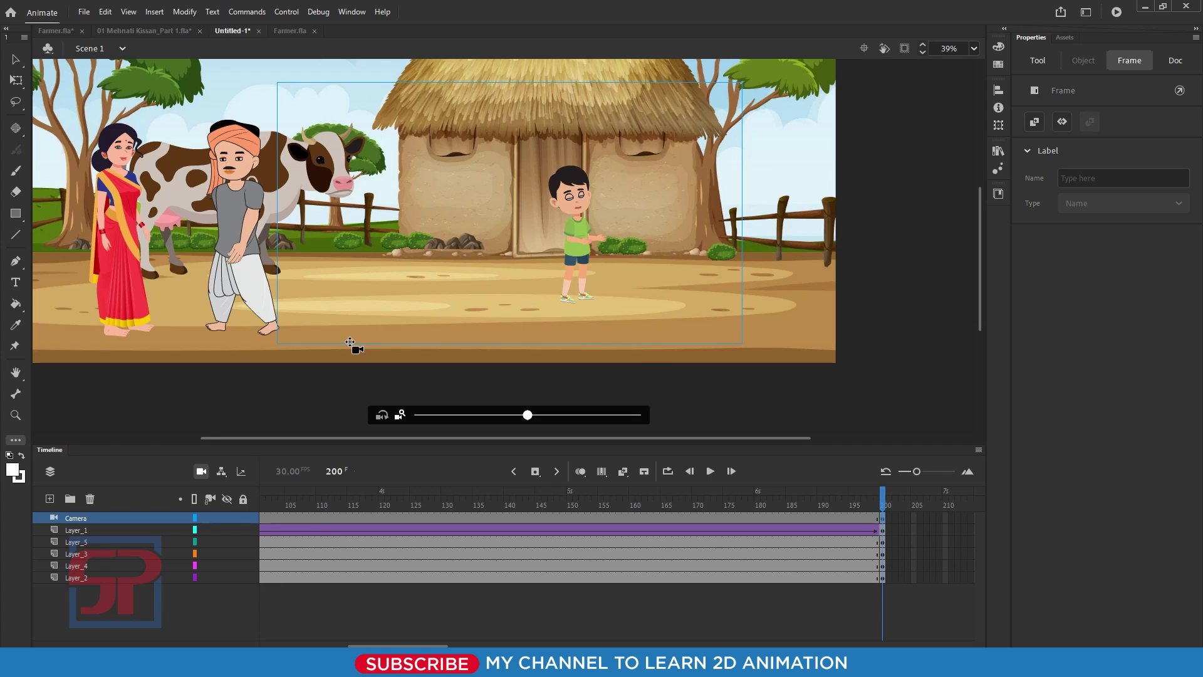
Pan the camera toward the boy at frame 200, tween it from frame 190, and test the SWF.
{"action": "left_click", "coordinate": [360, 241]}
{"action": "left_click_drag", "start_coordinate": [292, 240], "coordinate": [69, 249]}
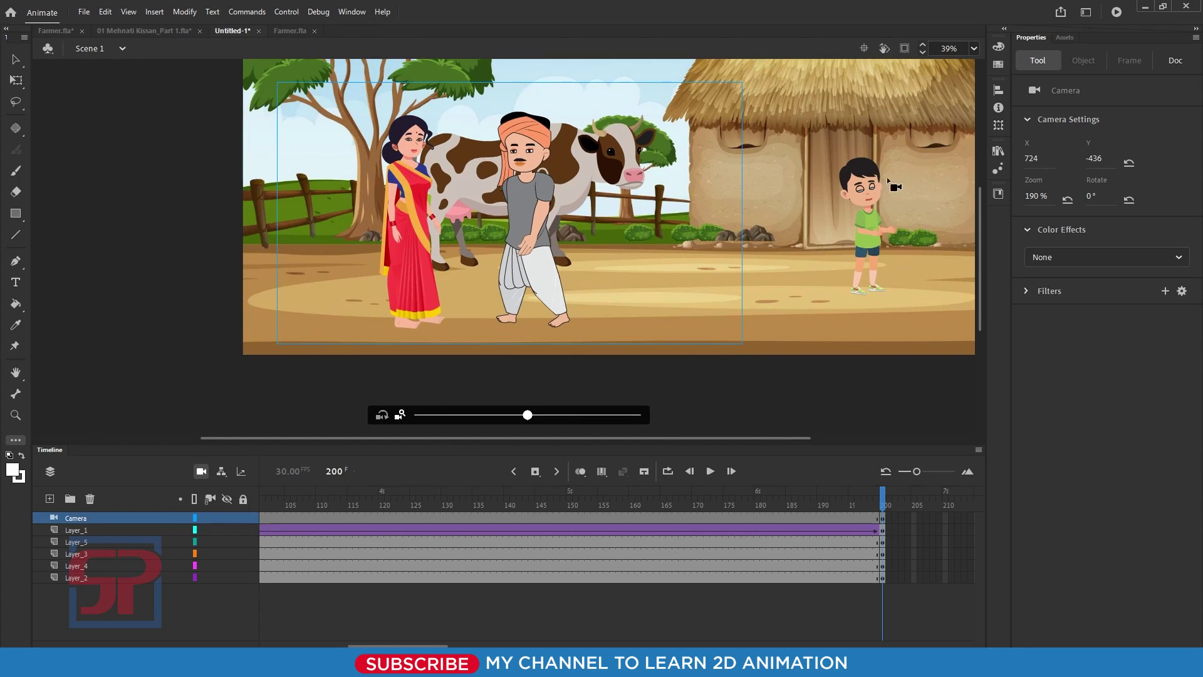
{"action": "left_click", "coordinate": [820, 520]}
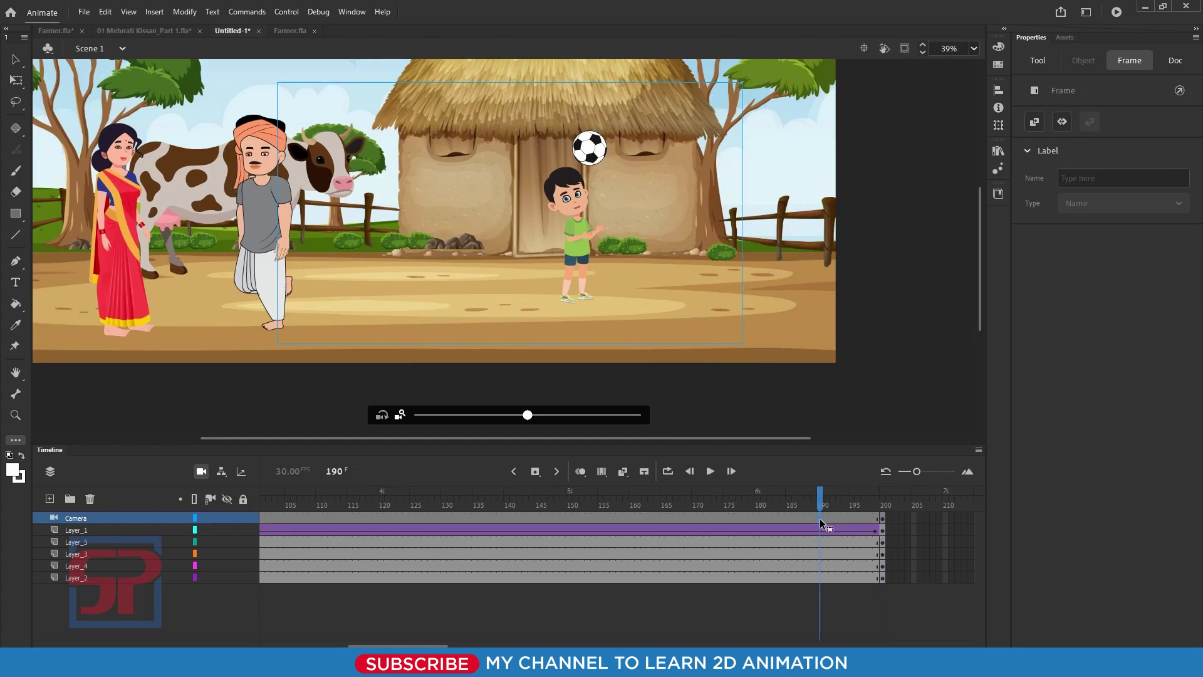
{"action": "right_click", "coordinate": [820, 518]}
{"action": "left_click", "coordinate": [875, 155]}
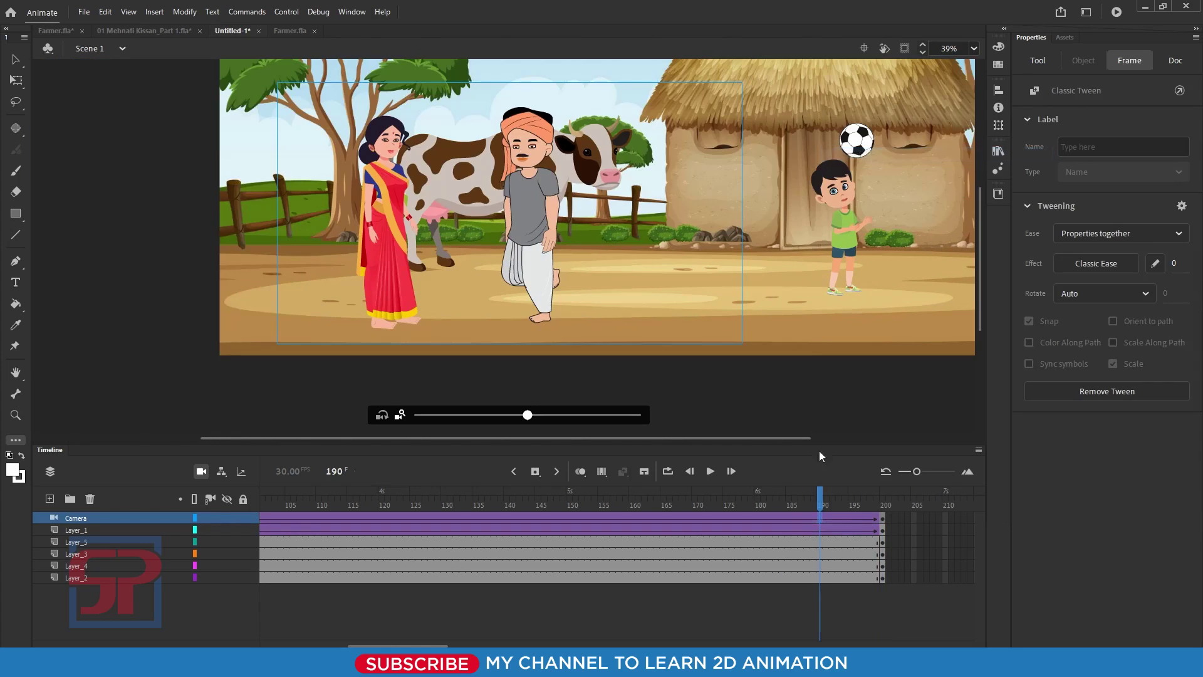
{"action": "left_click_drag", "start_coordinate": [820, 501], "coordinate": [2, 505]}
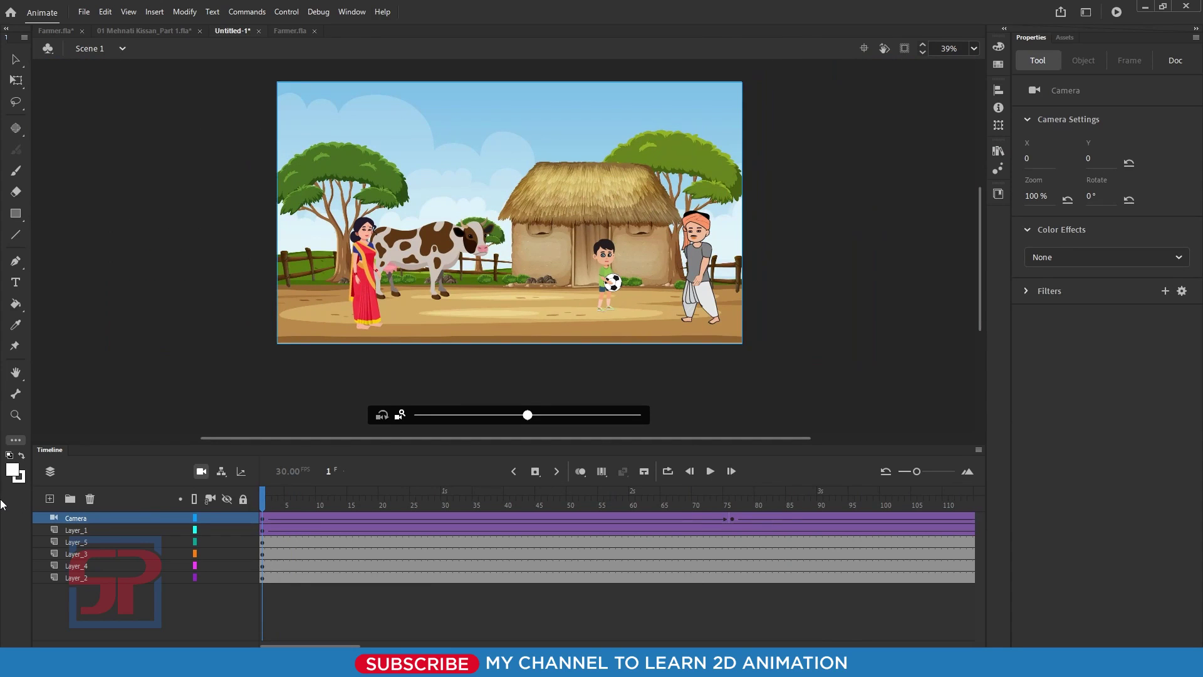
{"action": "key", "text": "ctrl+Return"}
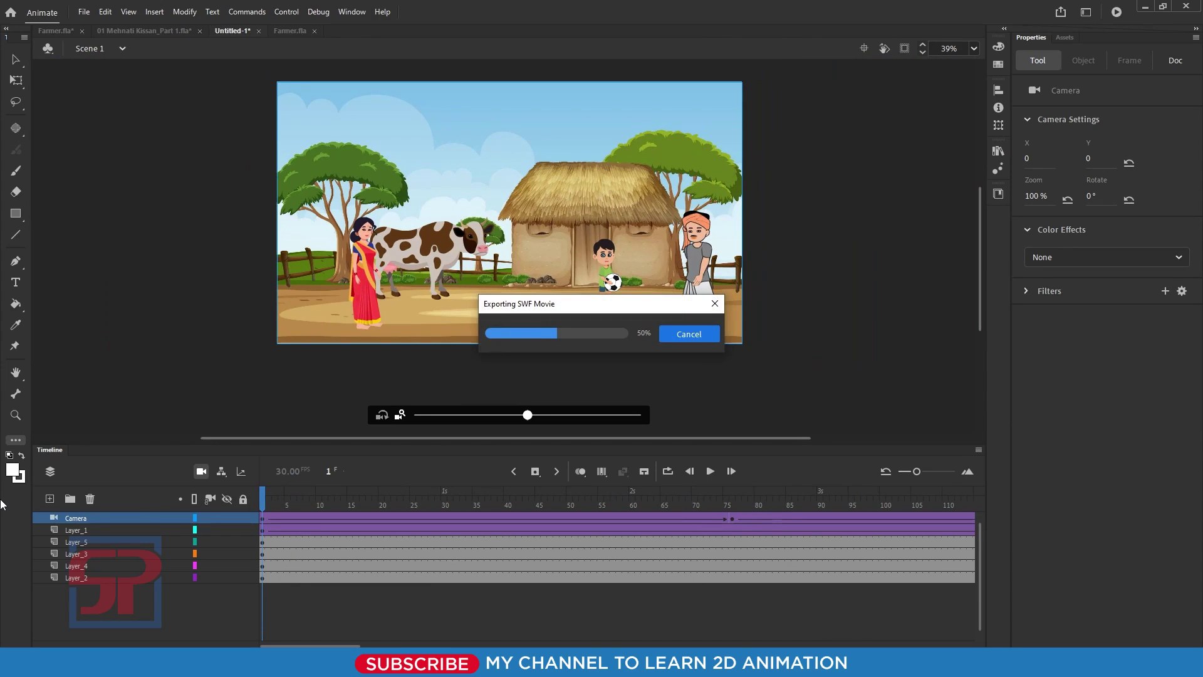